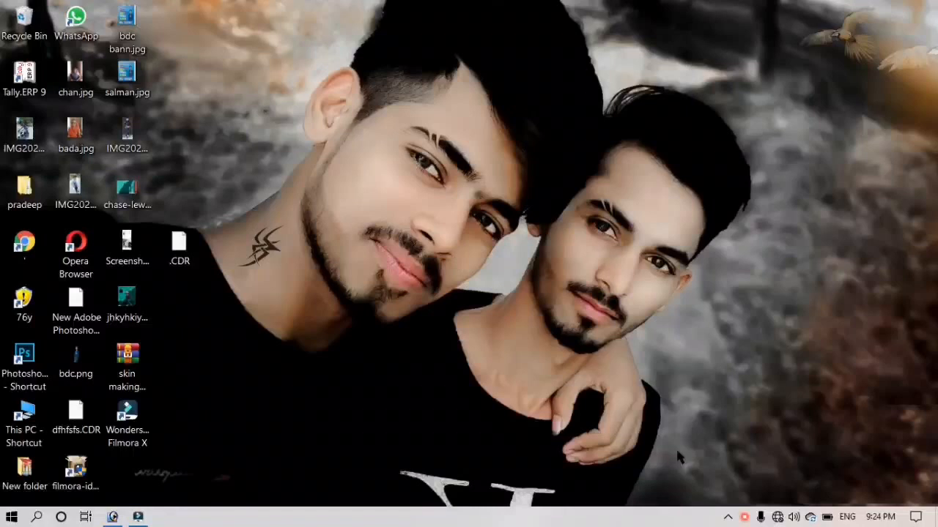
Start the recorder from the tray and bring up Photoshop with IMG20210206163407.jpg open
right_click(745, 518)
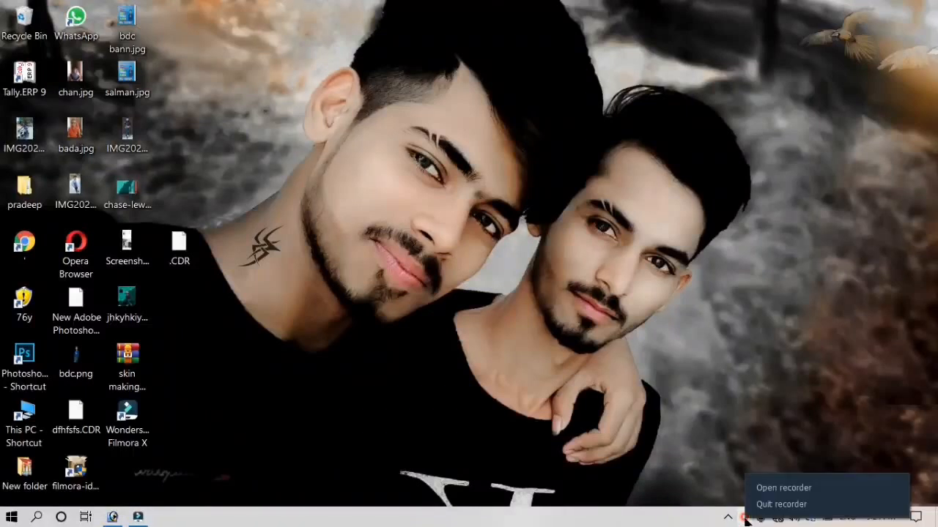
left_click(783, 488)
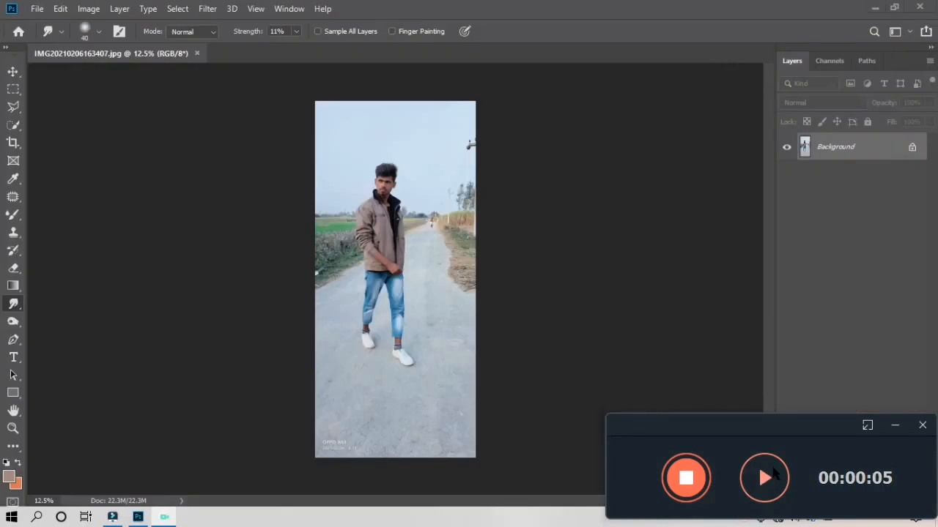
left_click(769, 474)
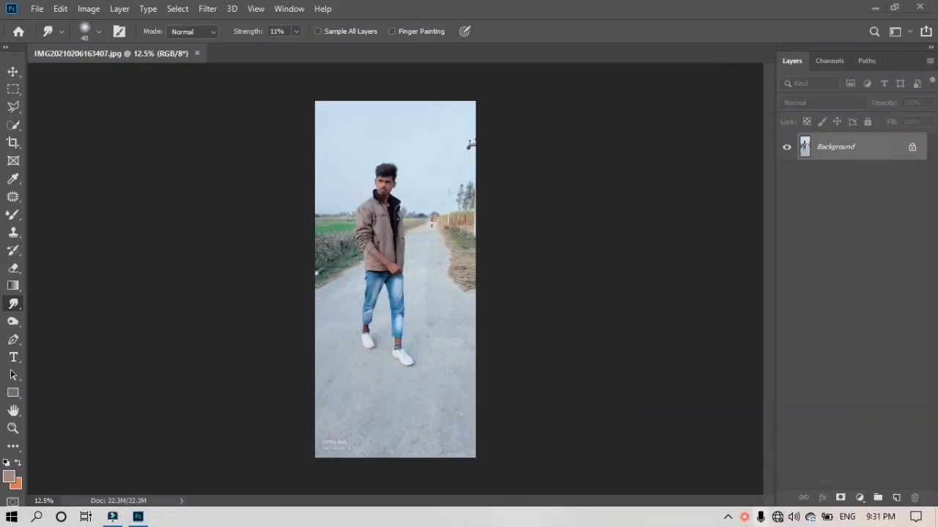
right_click(744, 518)
left_click(758, 487)
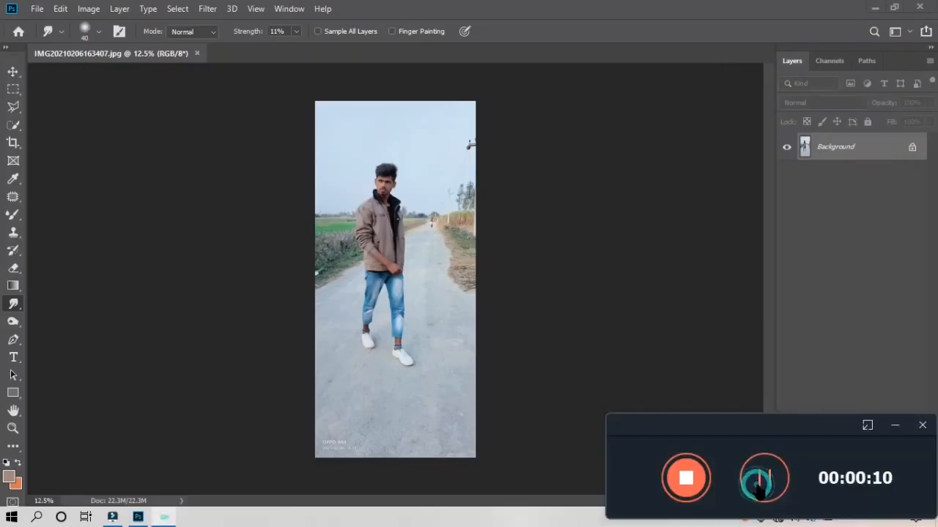
left_click(644, 356)
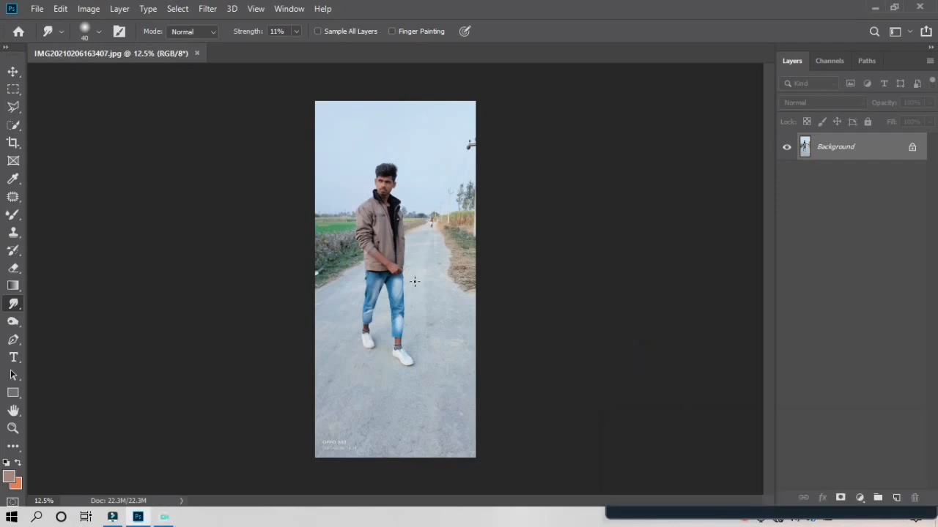
scroll(415, 286, "up", 4)
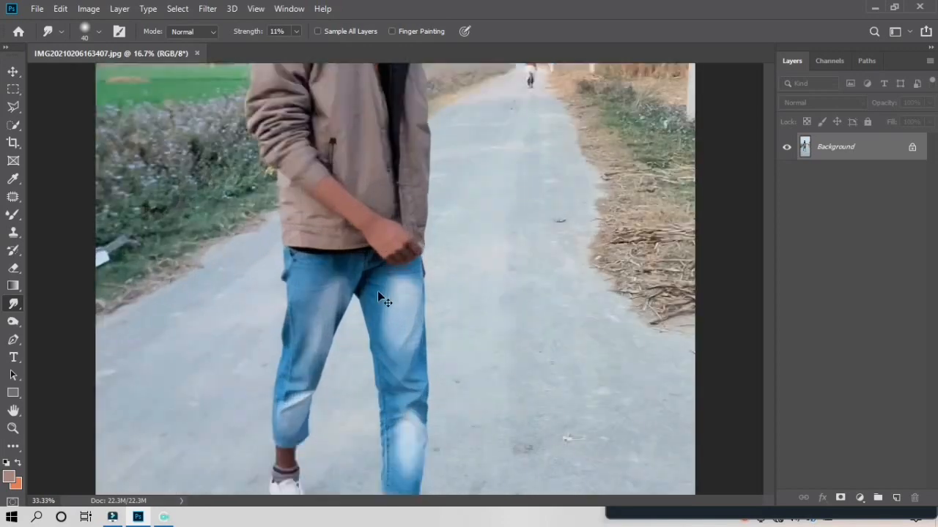
scroll(361, 294, "up", 5)
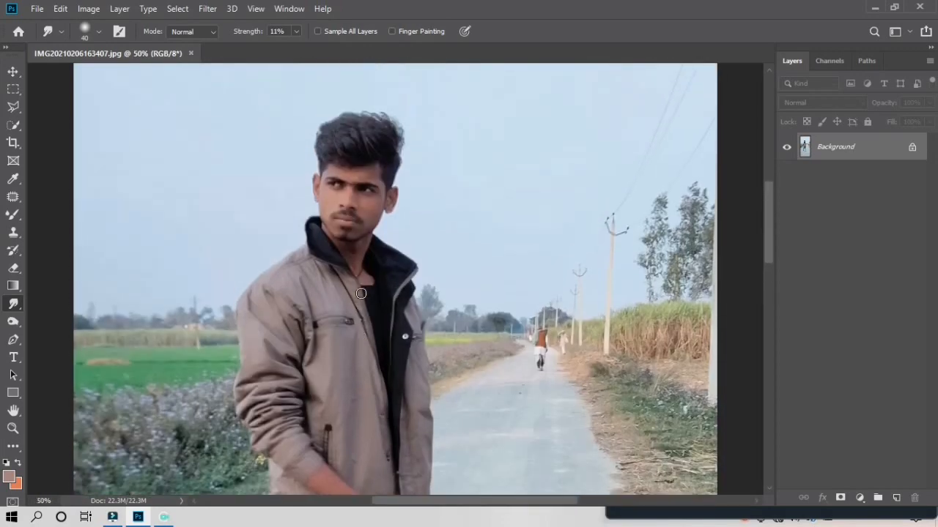
scroll(360, 295, "down", 4)
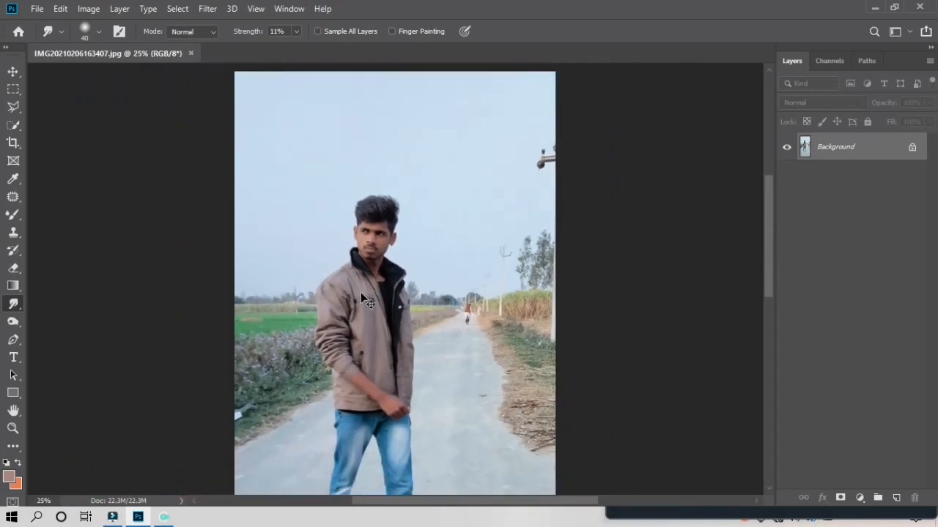
scroll(360, 292, "down", 1)
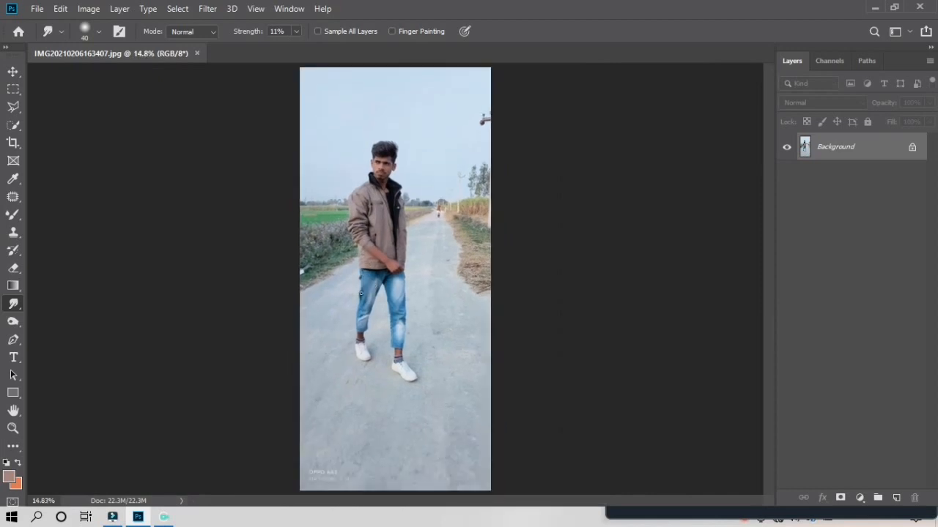
Apply Levels to the Background layer with shadows 4, midtones 1.15 and highlights 253
left_click(89, 9)
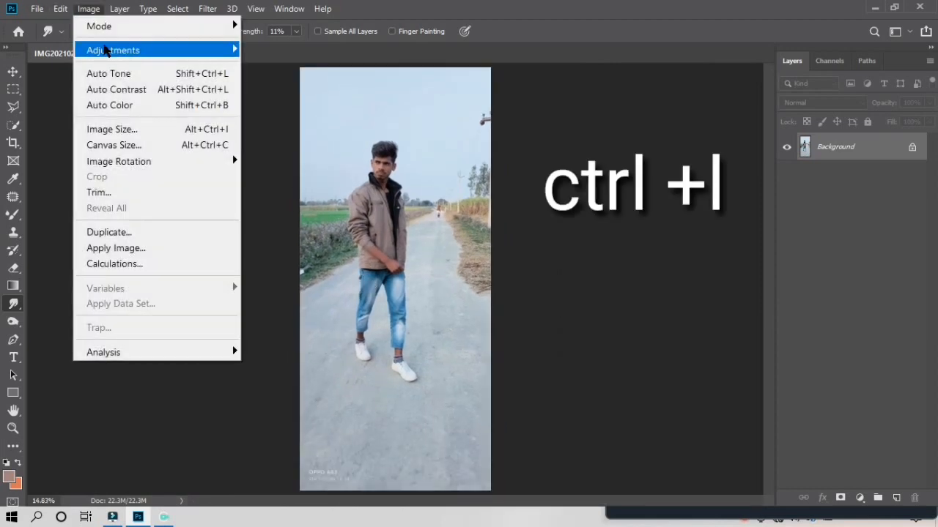
mouse_move(94, 50)
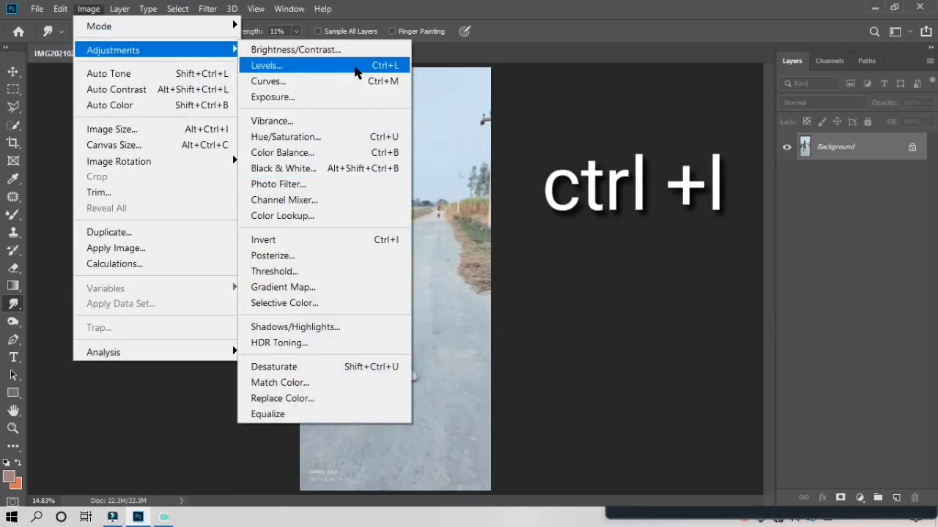
left_click(356, 66)
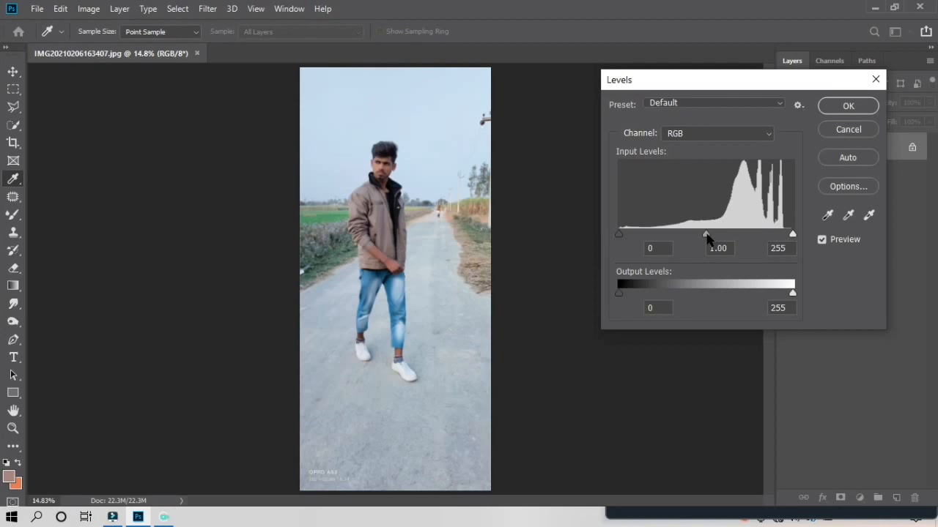
mouse_move(706, 236)
left_mouse_down()
mouse_move(689, 239)
mouse_move(715, 235)
mouse_move(698, 240)
left_mouse_up()
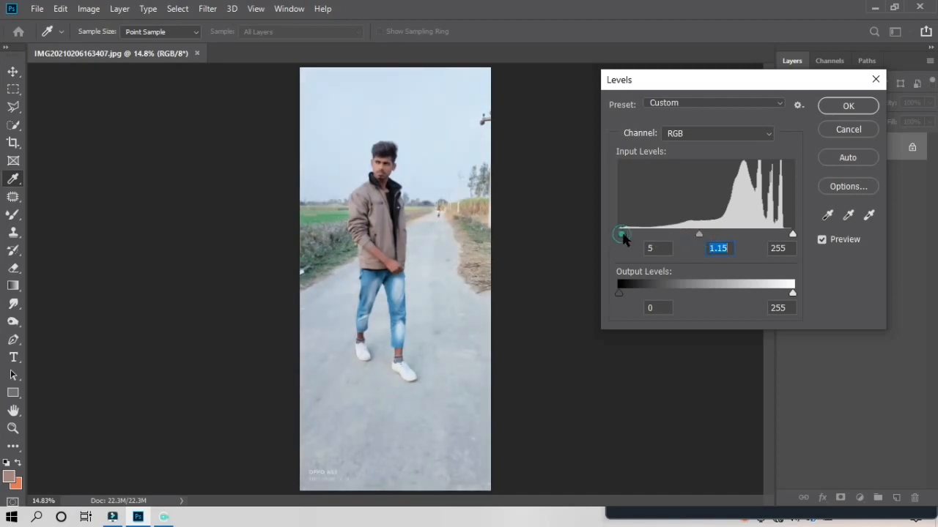
left_click_drag(620, 234, 622, 234)
left_click_drag(792, 234, 796, 236)
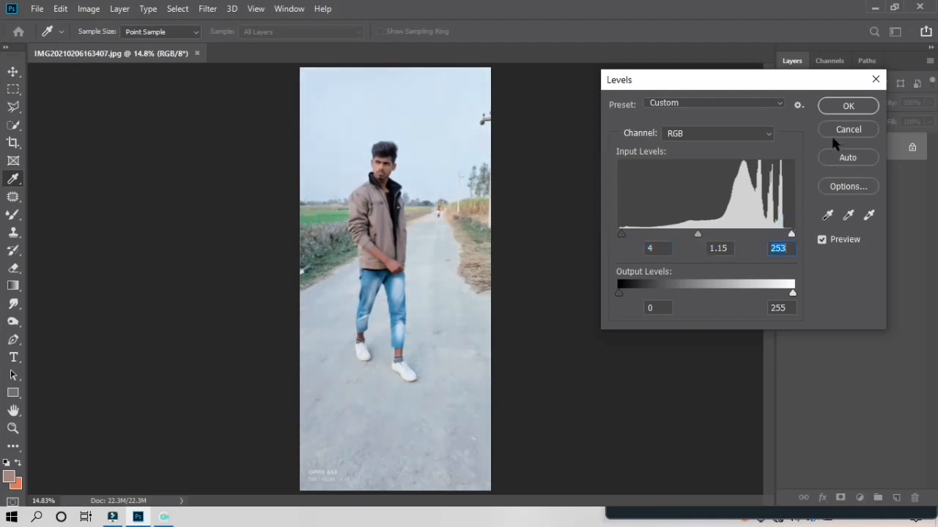
left_click(836, 103)
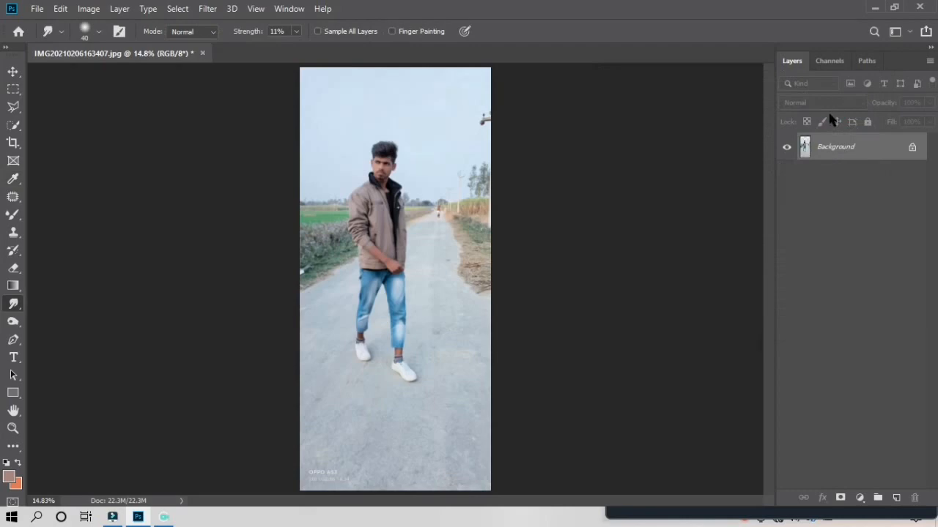
Zoom in and use the Quick Selection tool's Select Subject to outline the man
key("ctrl+plus")
key("ctrl+plus")
key("ctrl+plus")
key("ctrl+plus")
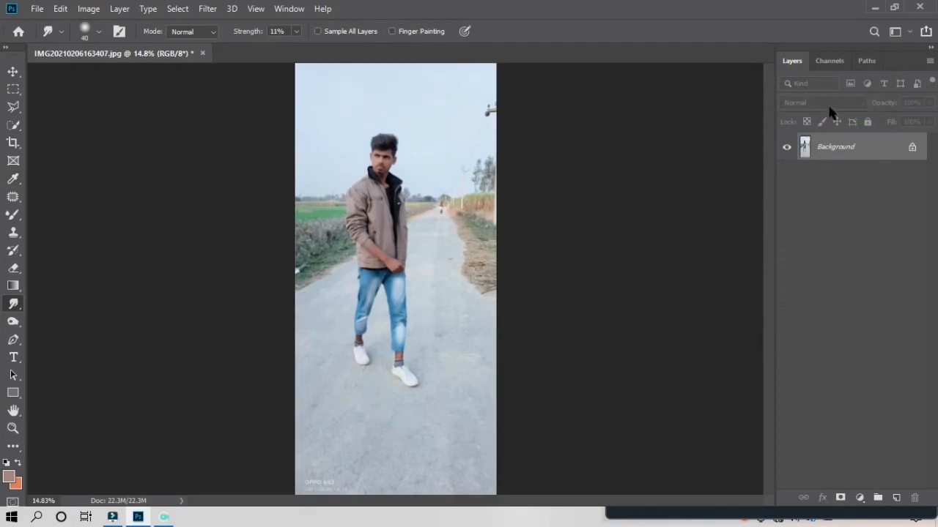
scroll(362, 262, "up", 4)
scroll(363, 262, "up", 4)
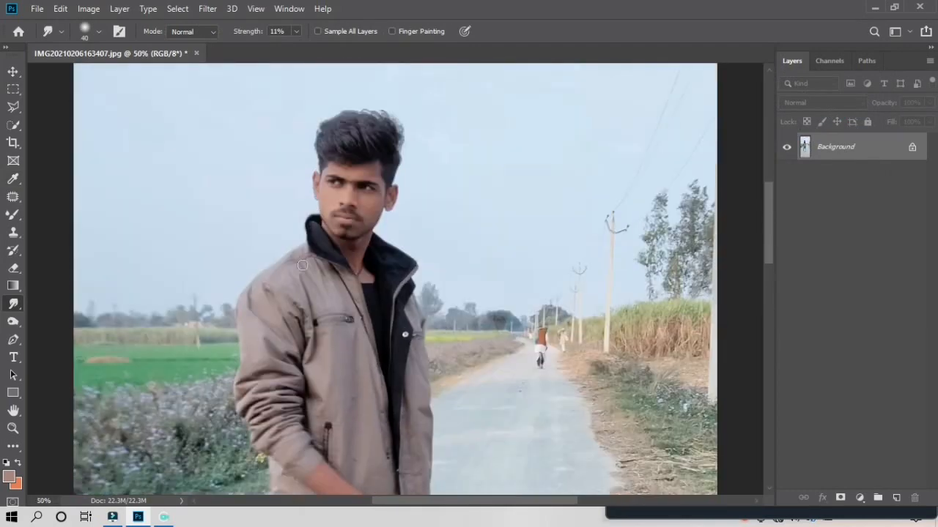
left_click(14, 126)
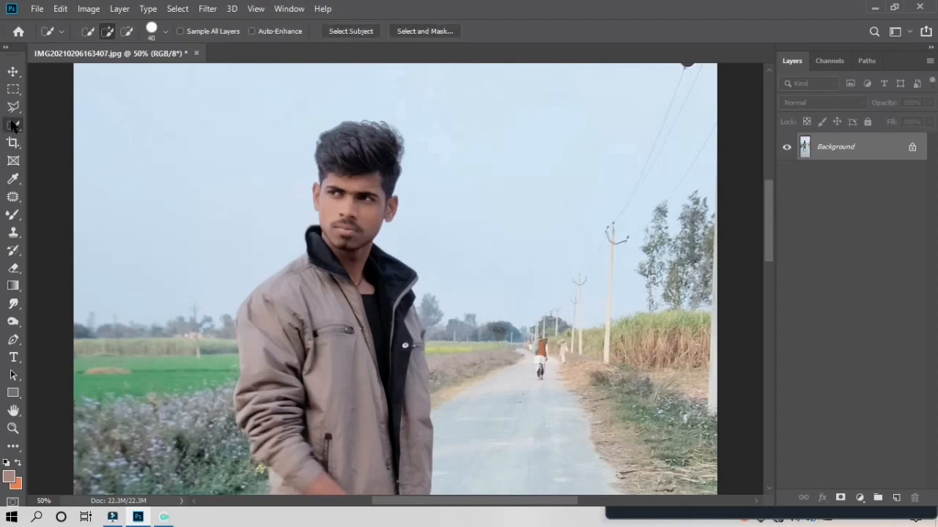
left_click(350, 33)
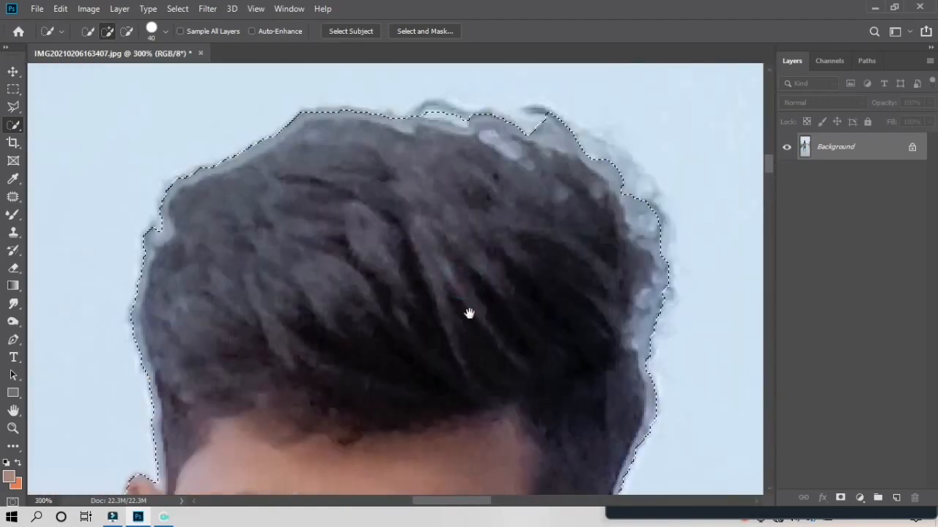
Switch to the freehand Lasso in subtract mode and trim background near the shoes
left_click_drag(467, 314, 656, 82)
key("l")
left_click(351, 265)
left_click(284, 228)
left_click(351, 265)
right_click(13, 125)
right_click(13, 108)
left_click(62, 108)
left_click(120, 31)
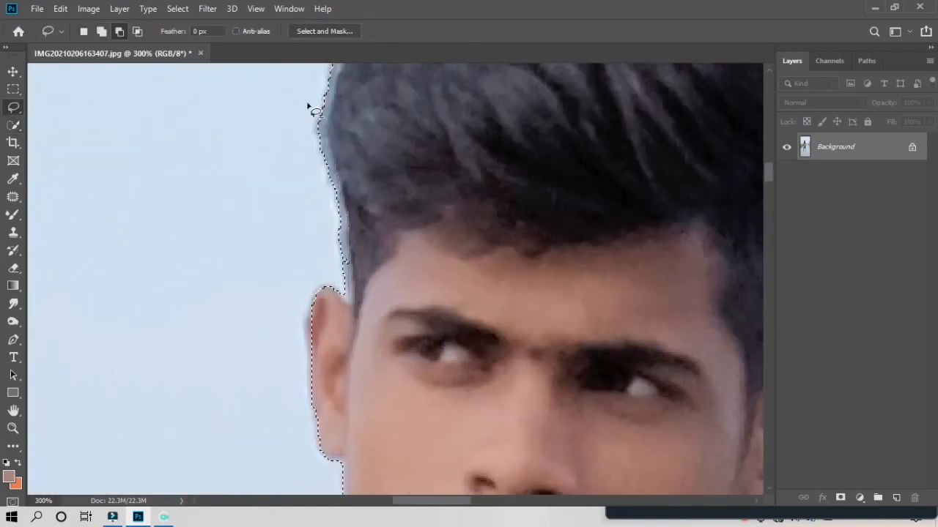
scroll(220, 253, "down", 15)
scroll(326, 207, "left", 7)
scroll(489, 251, "down", 20)
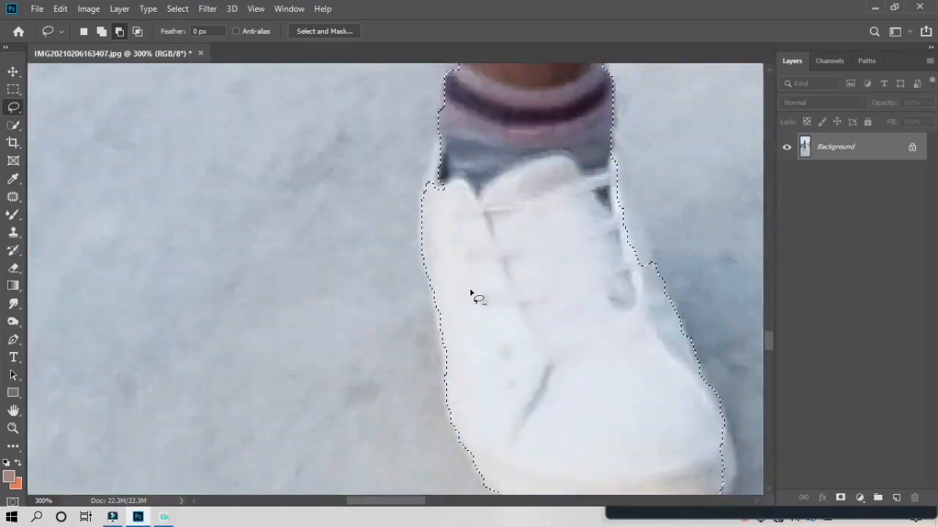
mouse_move(698, 421)
left_mouse_down()
mouse_move(550, 396)
mouse_move(689, 399)
left_mouse_up()
Add the shoe sole back and refine the selection edge along the legs
scroll(601, 293, "up", 5)
left_click_drag(614, 245, 655, 374)
scroll(493, 381, "up", 20)
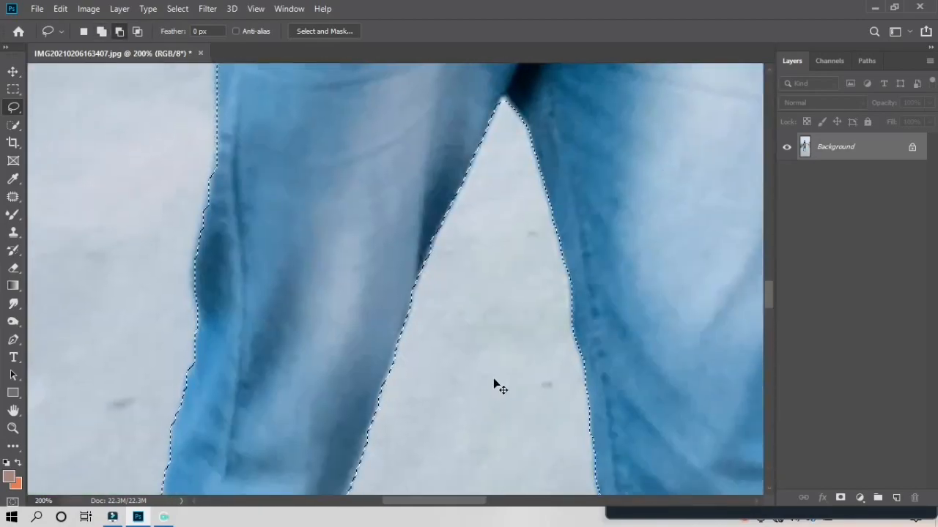
left_click_drag(489, 377, 475, 255)
scroll(489, 224, "up", 15)
key("ctrl+minus")
key("ctrl+minus")
scroll(480, 308, "up", 12)
scroll(472, 366, "left", 3)
key("ctrl+plus")
key("ctrl+plus")
key("ctrl+plus")
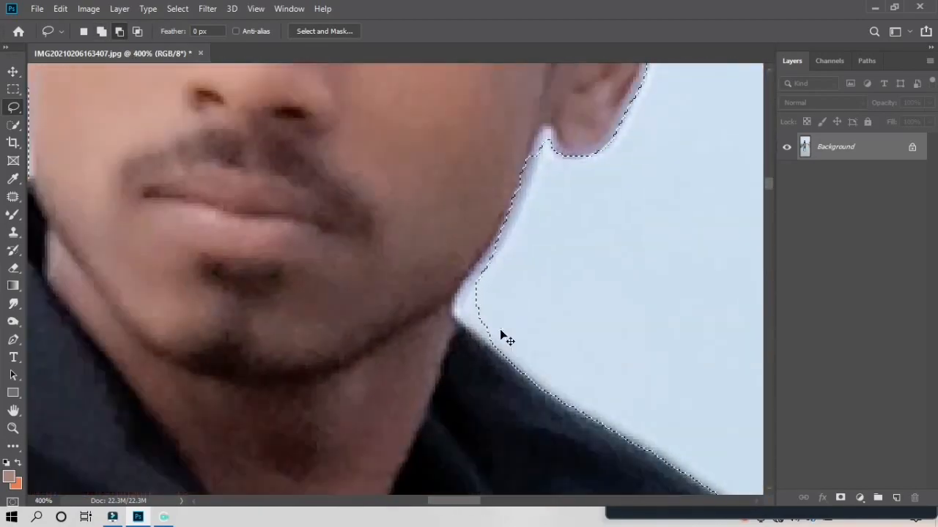
left_click_drag(502, 334, 492, 272)
scroll(547, 236, "up", 6)
Trim stray sky and background from the selection around the man's hair
mouse_move(663, 121)
left_mouse_down()
mouse_move(671, 263)
mouse_move(634, 454)
left_mouse_up()
left_click_drag(619, 247, 573, 373)
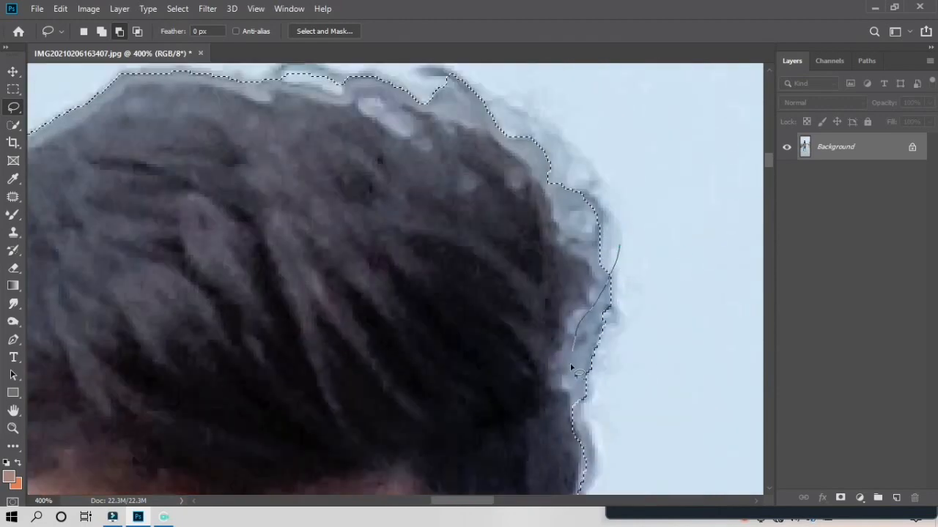
left_click_drag(253, 341, 443, 341)
key("ctrl+minus")
key("ctrl+minus")
key("ctrl+minus")
key("ctrl+minus")
key("ctrl+minus")
key("ctrl+minus")
key("ctrl+minus")
key("ctrl+minus")
left_click(37, 9)
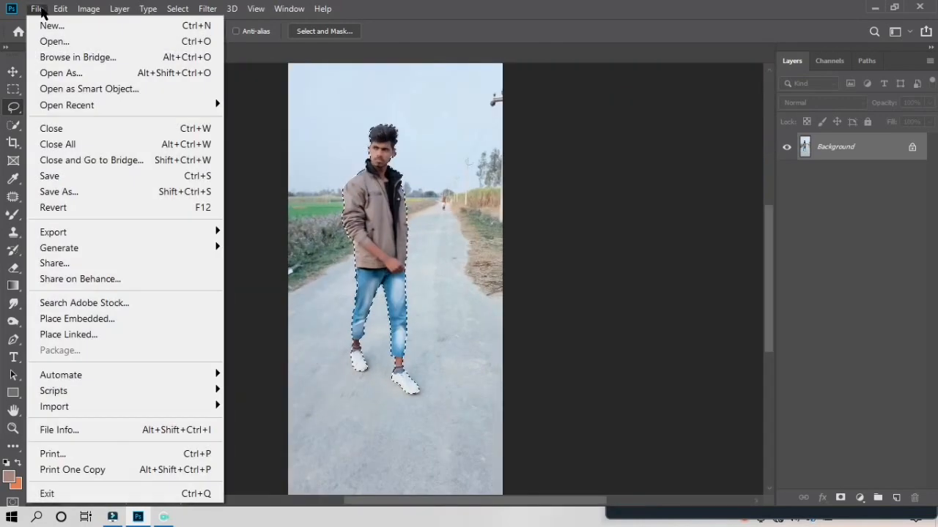
Open screen-5.jpg from New Volume (E:) > cb editing back ground image
left_click(63, 42)
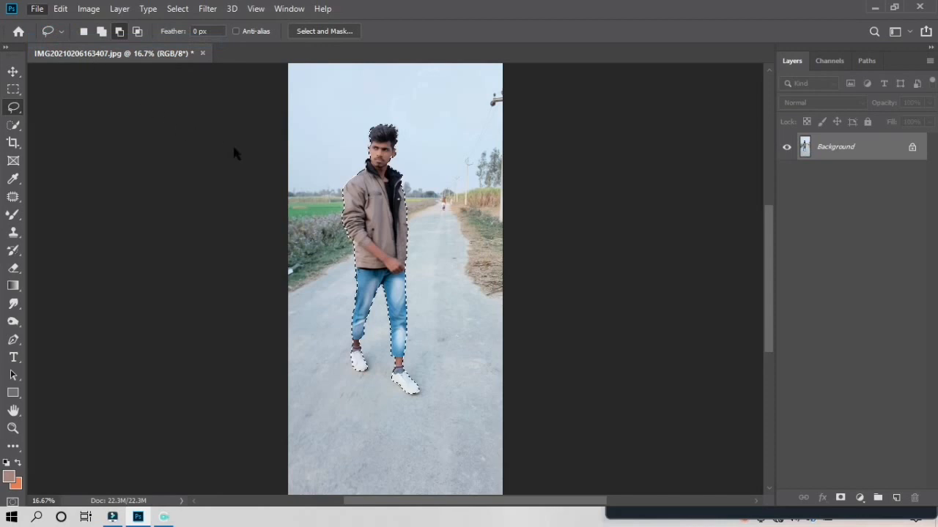
scroll(902, 337, "down", 20)
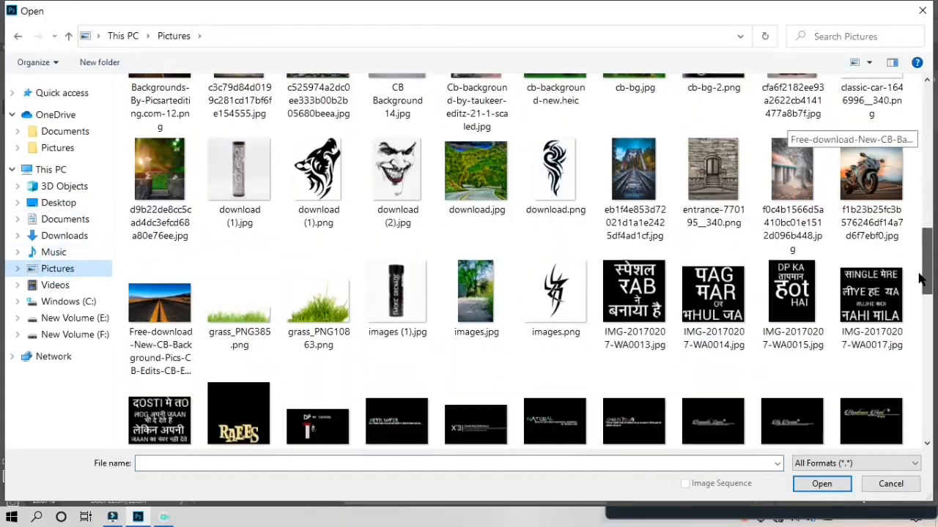
scroll(903, 337, "down", 5)
scroll(879, 352, "up", 20)
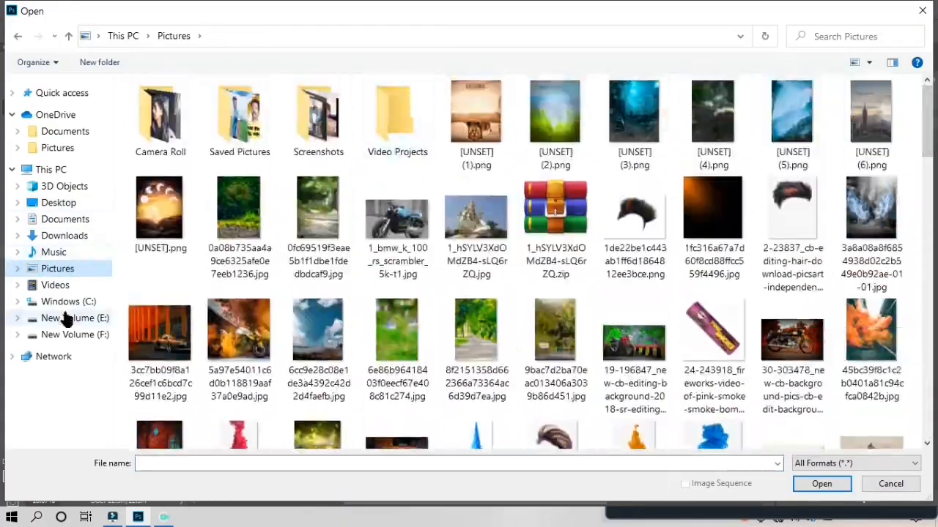
left_click(64, 318)
double_click(596, 115)
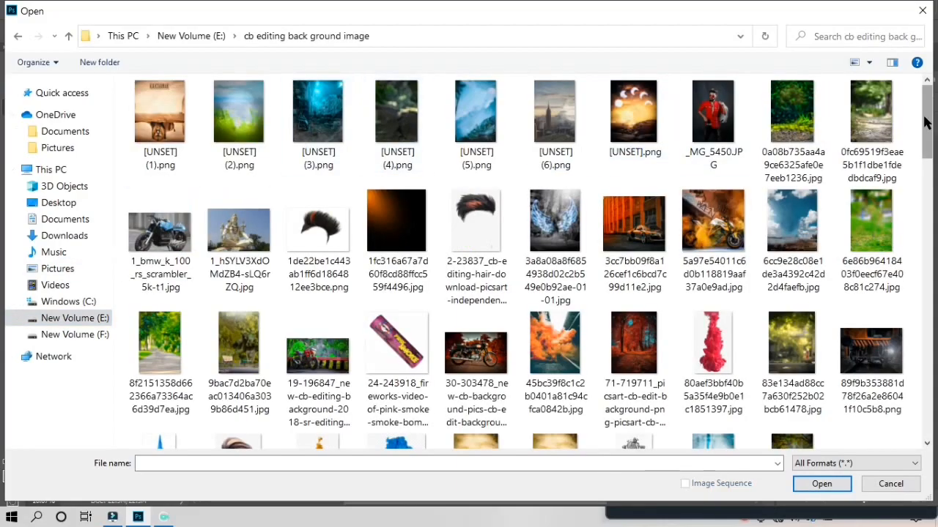
left_click_drag(926, 123, 932, 379)
left_click(239, 249)
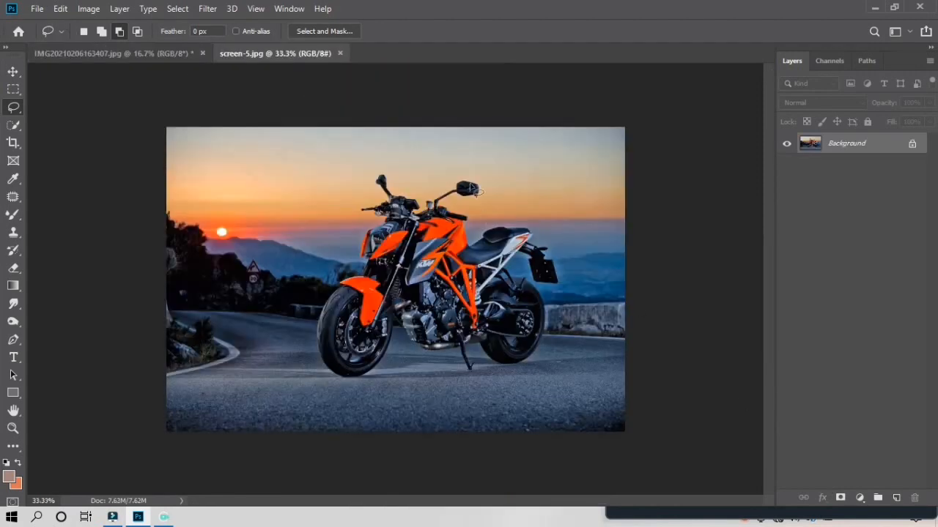
Drag the selected man into the sunset road image, keeping his source photo open
left_click_drag(187, 54, 194, 79)
key("v")
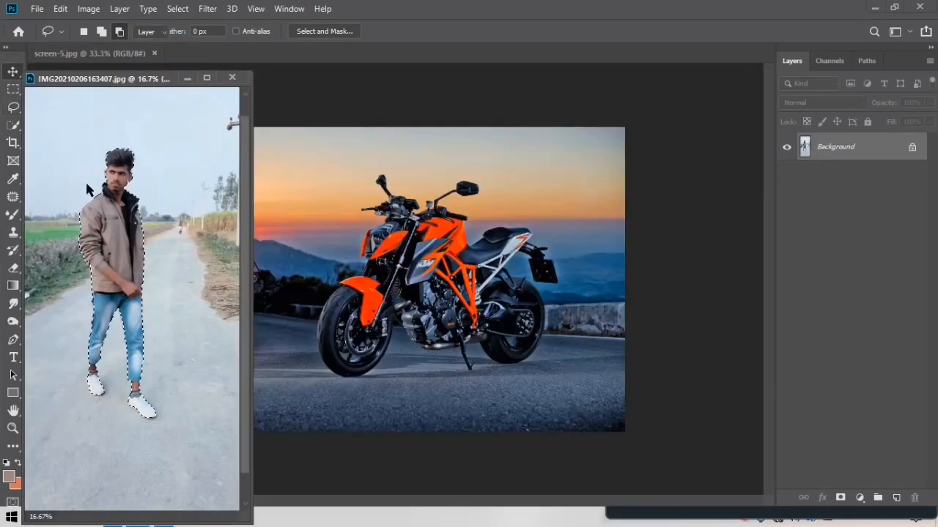
left_click_drag(111, 242, 334, 279)
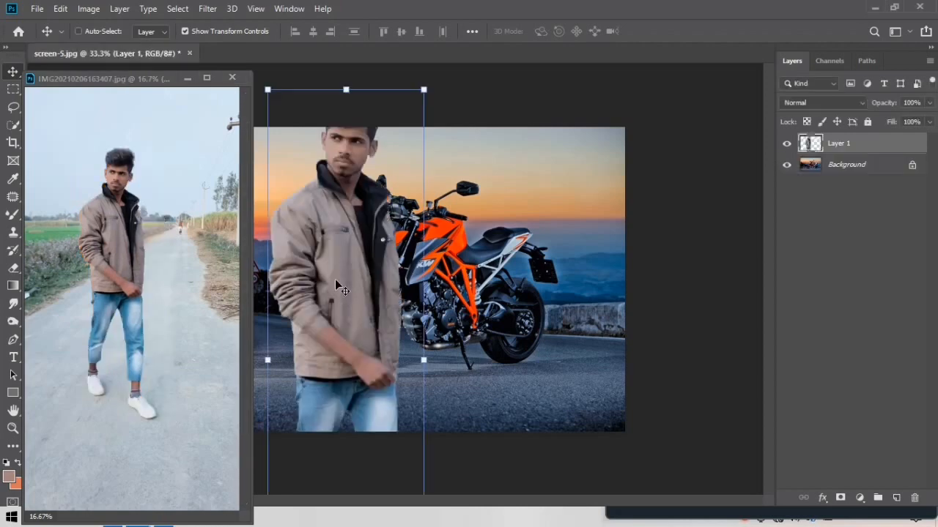
left_click(232, 78)
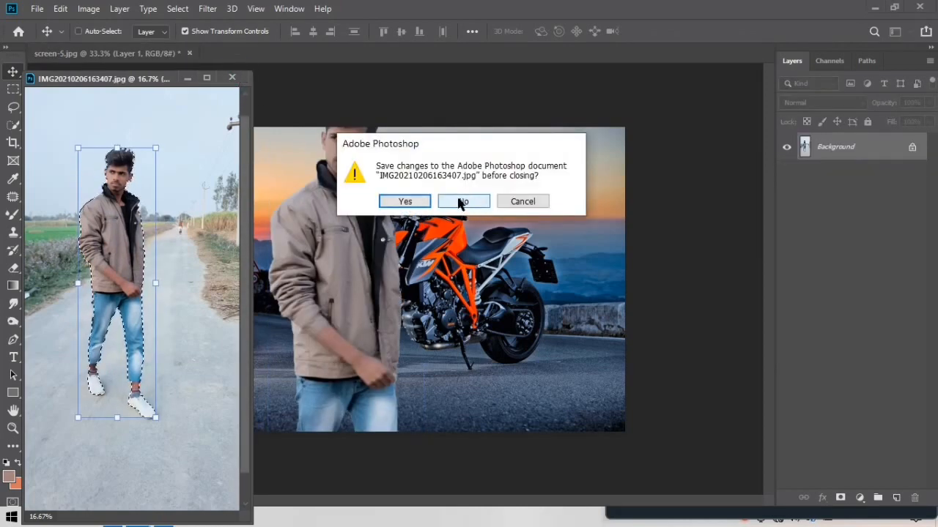
left_click(533, 201)
Shrink the man to about half size, move him up-right, and re-dock his source photo
left_click(378, 247)
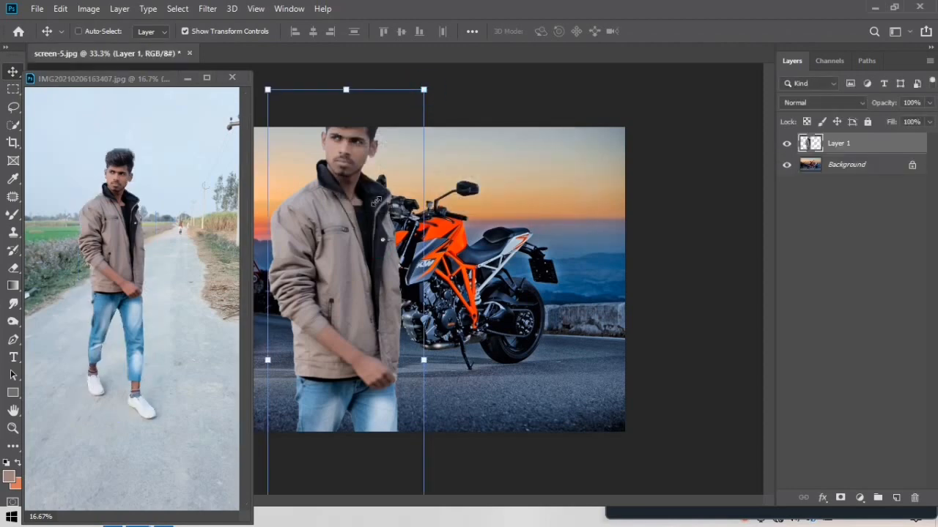
left_click_drag(423, 90, 386, 217)
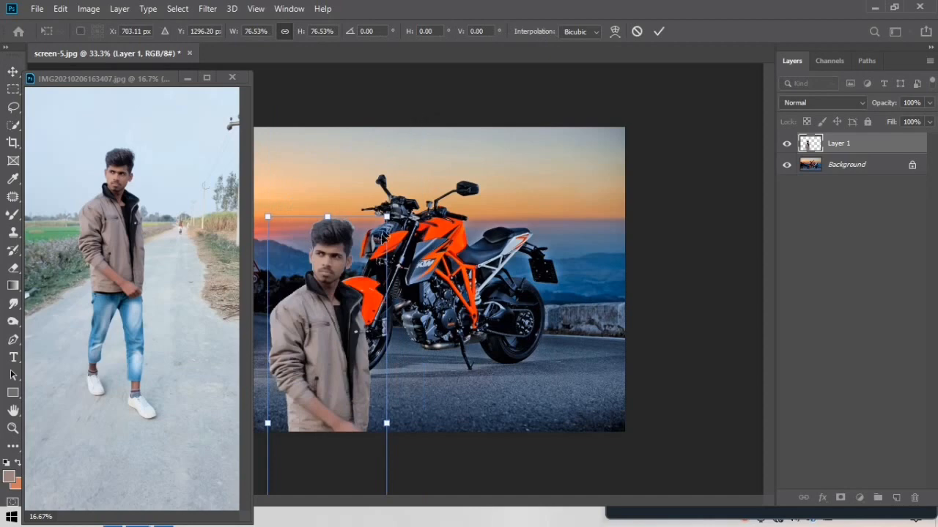
left_click_drag(353, 296, 379, 179)
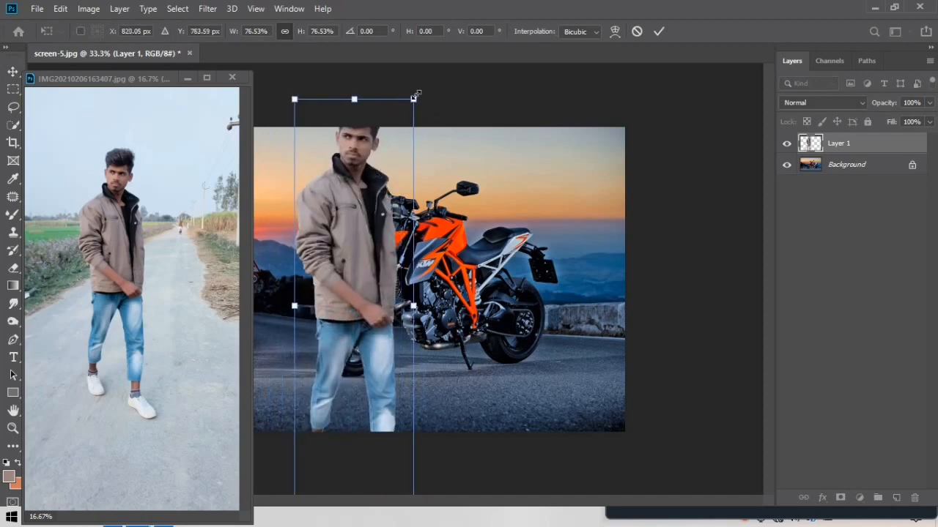
left_click_drag(414, 97, 372, 245)
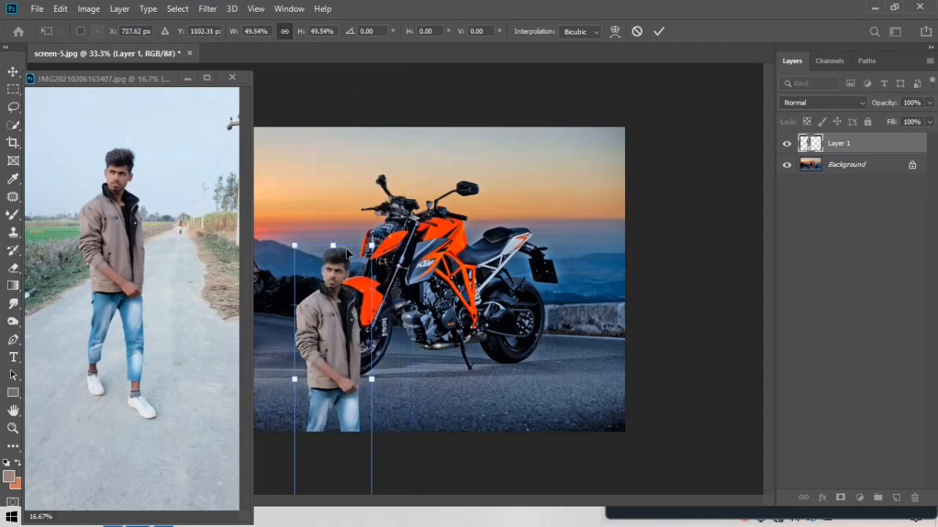
left_click_drag(162, 86, 257, 58)
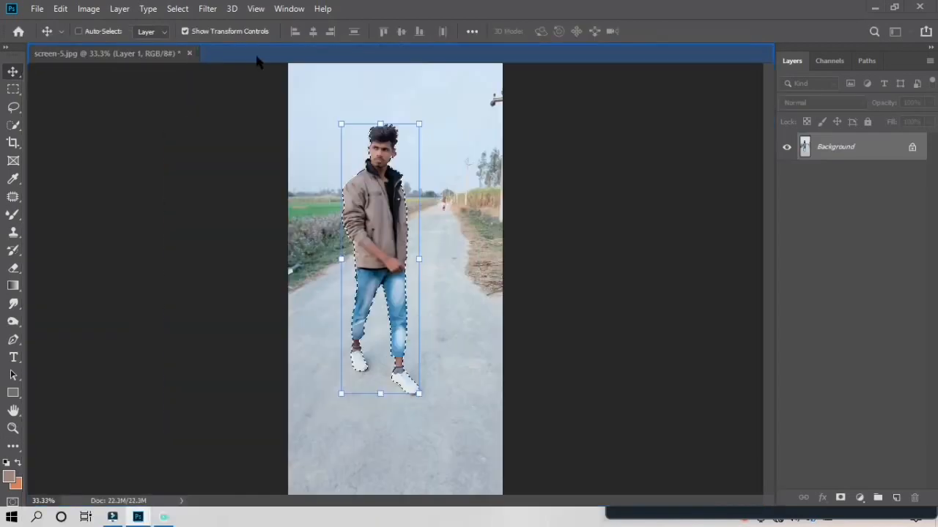
Scale Layer 1 to about 55% and stand the man just left of the orange motorbike
left_click(146, 53)
mouse_move(370, 211)
left_mouse_down()
mouse_move(381, 176)
mouse_move(381, 223)
left_mouse_up()
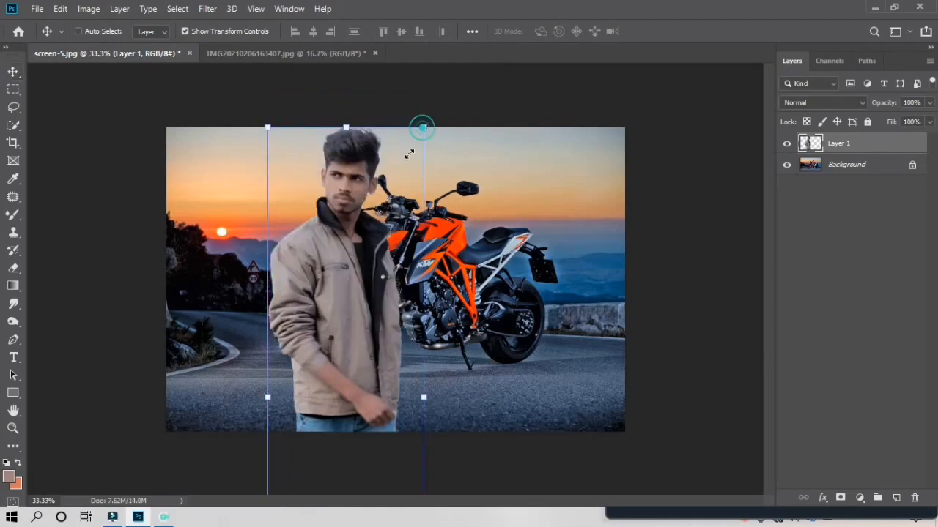
left_click_drag(421, 128, 370, 312)
left_click_drag(326, 370, 281, 186)
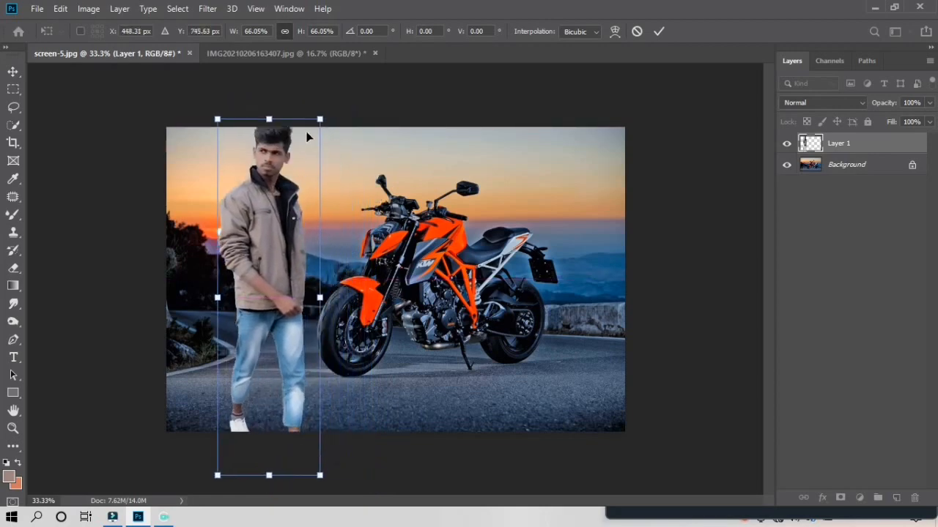
left_click_drag(321, 118, 309, 155)
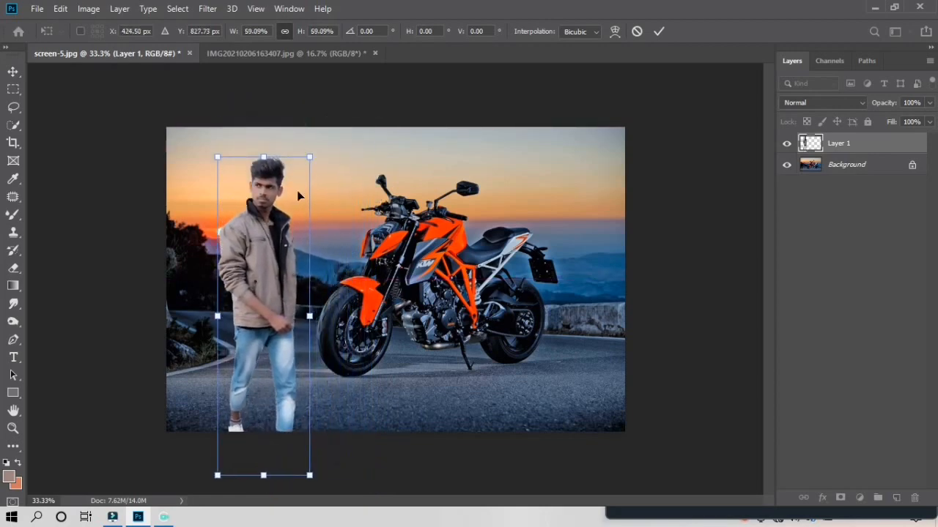
mouse_move(279, 251)
left_mouse_down()
mouse_move(277, 218)
mouse_move(273, 252)
left_mouse_up()
left_click_drag(302, 129, 295, 149)
left_click_drag(273, 249, 294, 244)
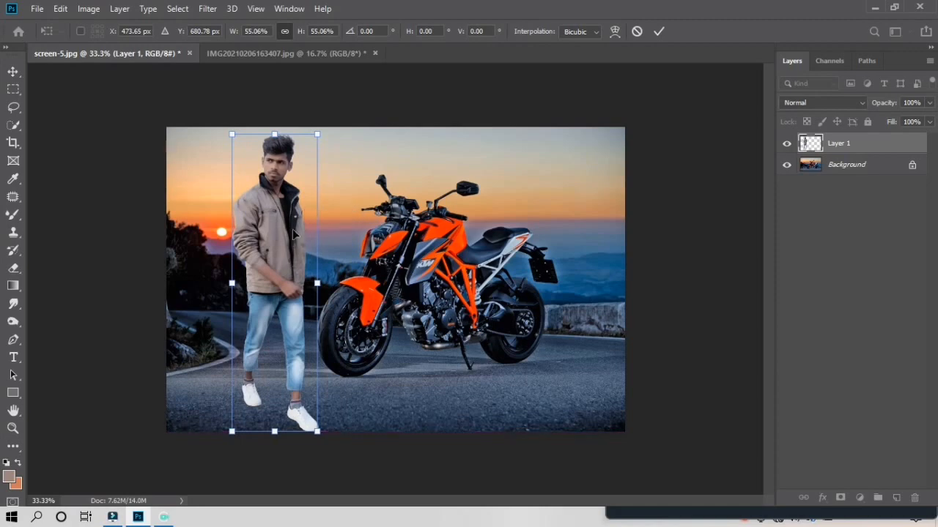
key("Return")
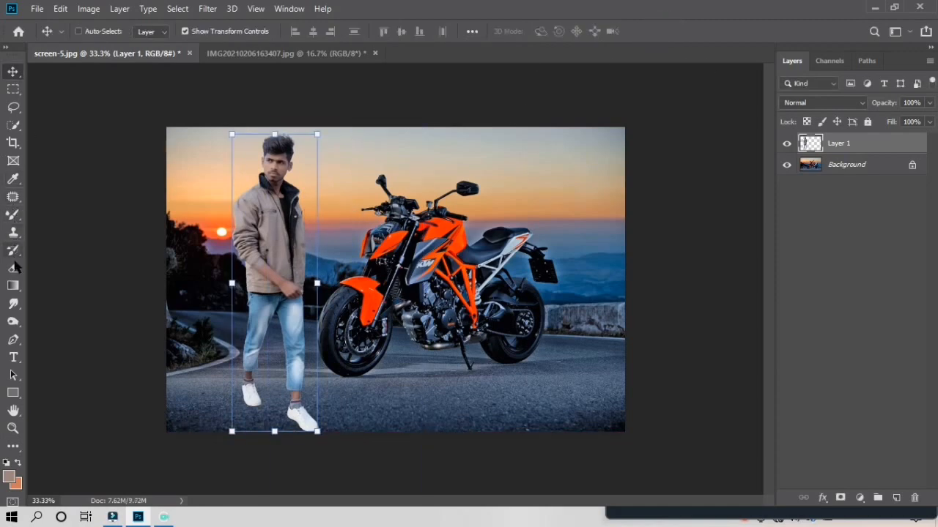
With a small Eraser brush at high zoom, erase light fringe along the hair edges
left_click(14, 268)
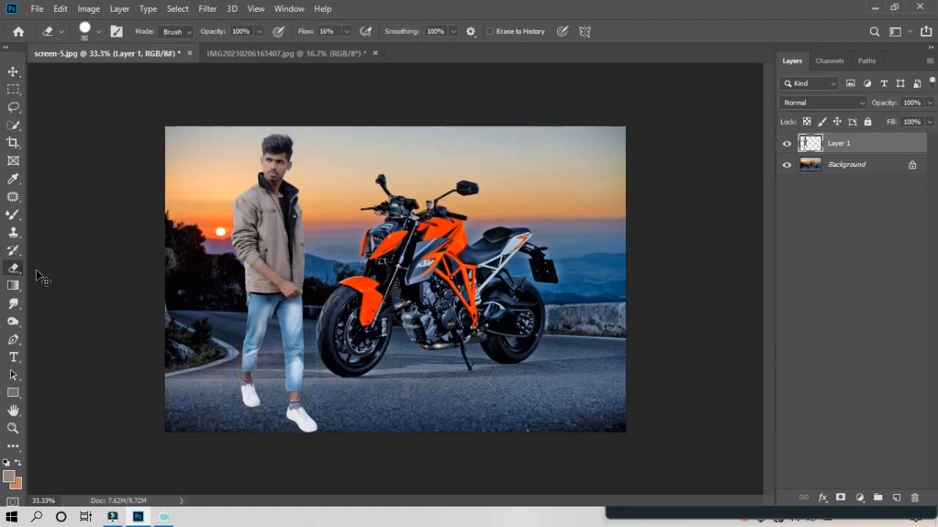
key("ctrl+plus")
key("ctrl+plus")
key("ctrl+plus")
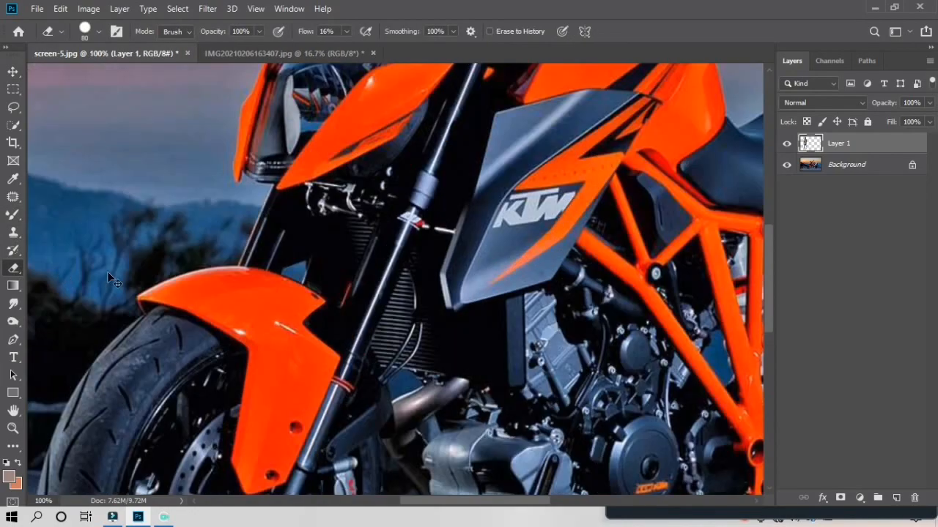
key("ctrl+plus")
key("ctrl+plus")
key("ctrl+minus")
key("ctrl+minus")
key("ctrl+minus")
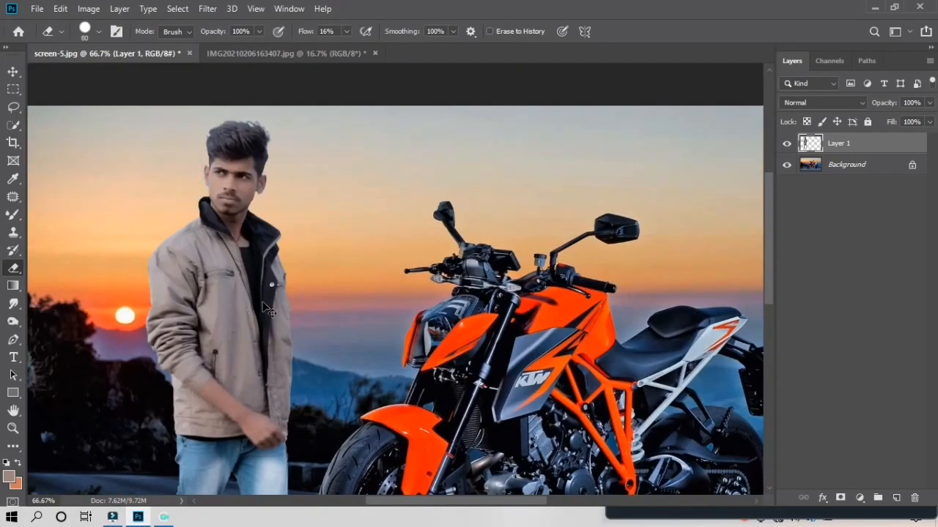
key("ctrl+plus")
key("ctrl+plus")
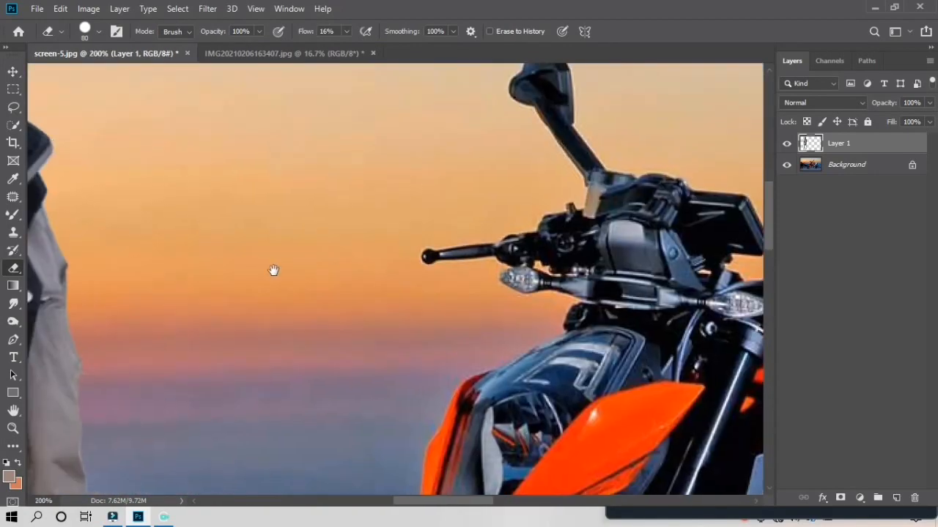
left_click_drag(274, 270, 564, 441)
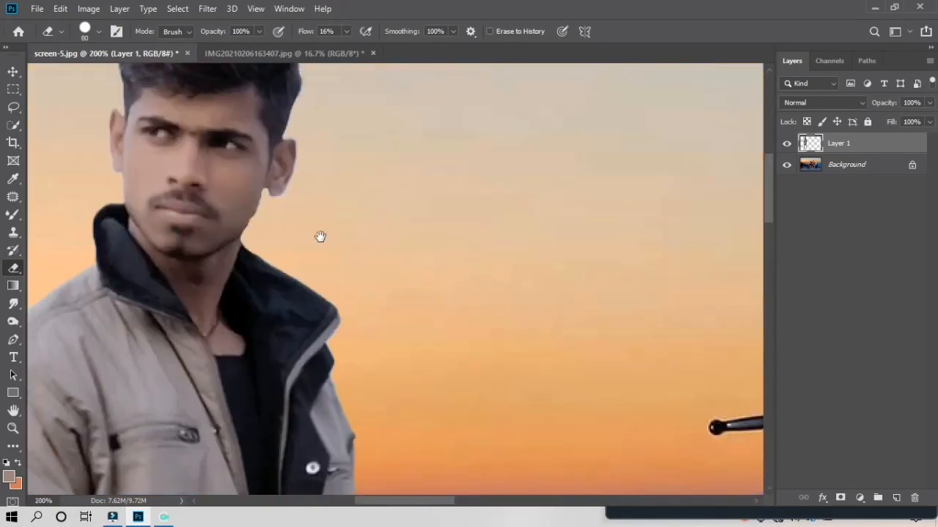
left_click_drag(291, 212, 444, 394)
mouse_move(435, 322)
left_mouse_down()
mouse_move(446, 268)
mouse_move(450, 343)
left_mouse_up()
key("bracketleft")
key("bracketleft")
key("bracketleft")
key("bracketleft")
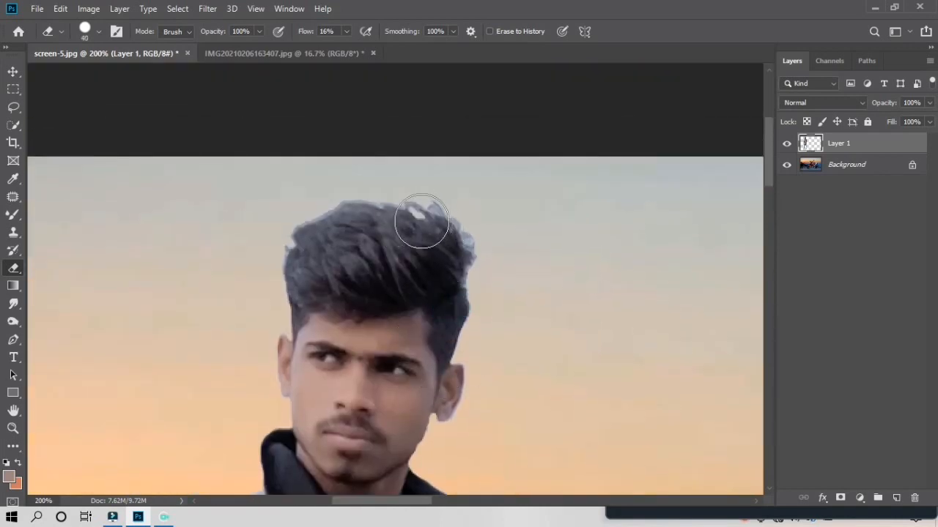
key("bracketleft")
key("bracketleft")
left_click_drag(422, 218, 413, 213)
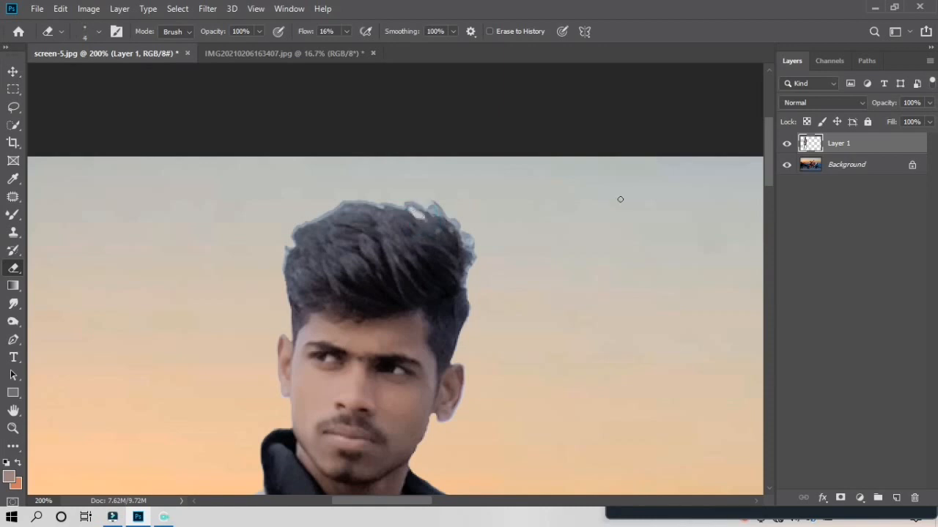
left_click(284, 246)
Raise eraser Flow to 100% and erase remaining fringe at the hair and earlobe
left_click(347, 31)
left_click_drag(344, 47, 408, 50)
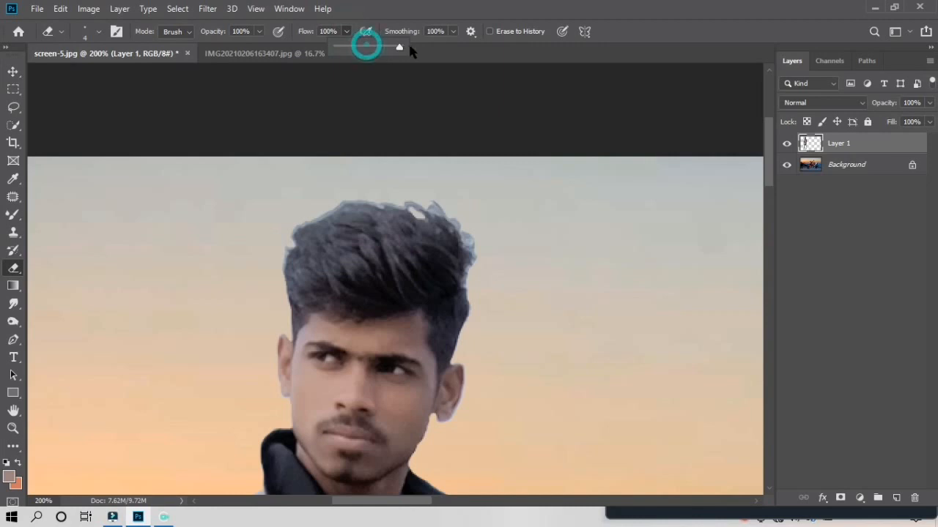
left_click(291, 242)
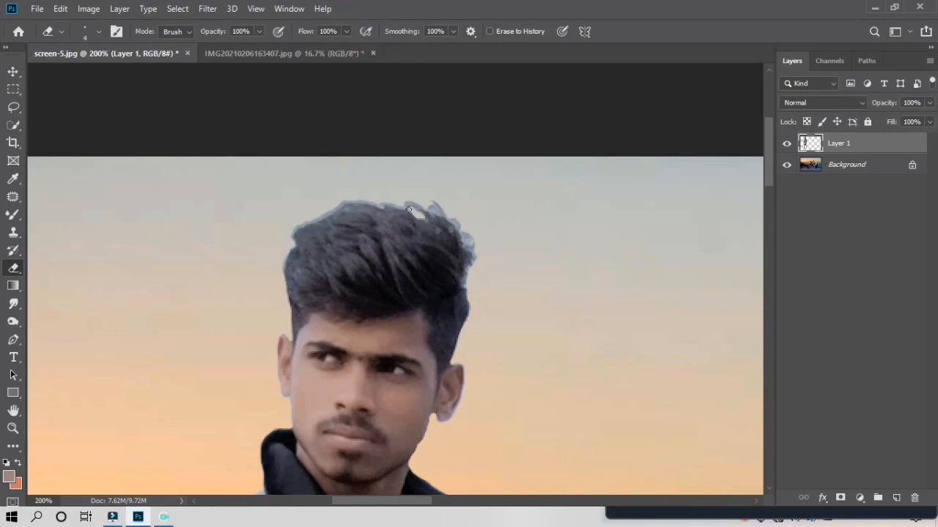
scroll(422, 229, "down", 1)
scroll(421, 229, "down", 2)
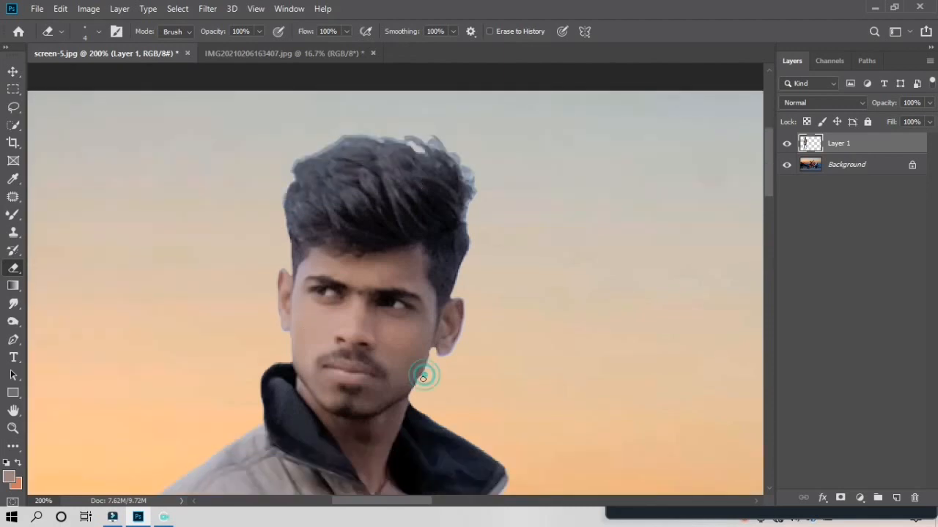
scroll(432, 351, "down", 2)
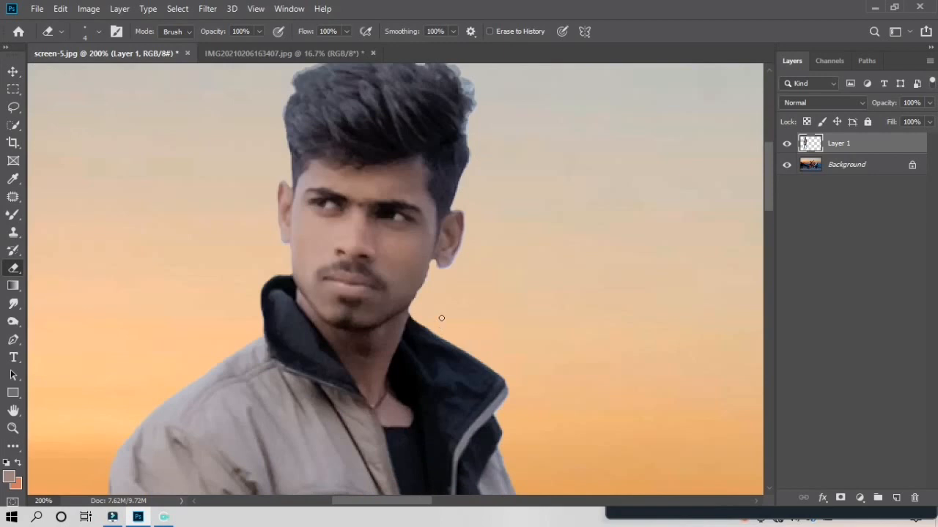
scroll(443, 319, "down", 1)
left_click_drag(458, 221, 438, 226)
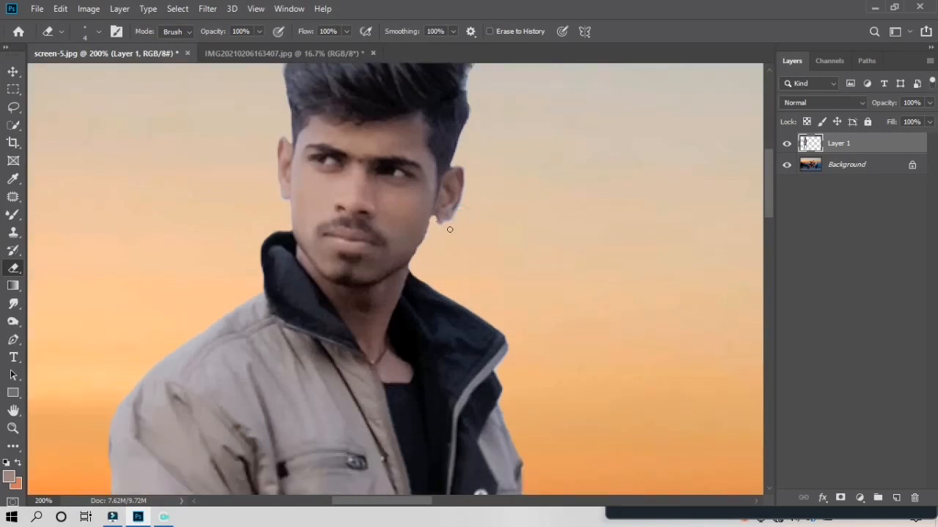
scroll(454, 227, "down", 1)
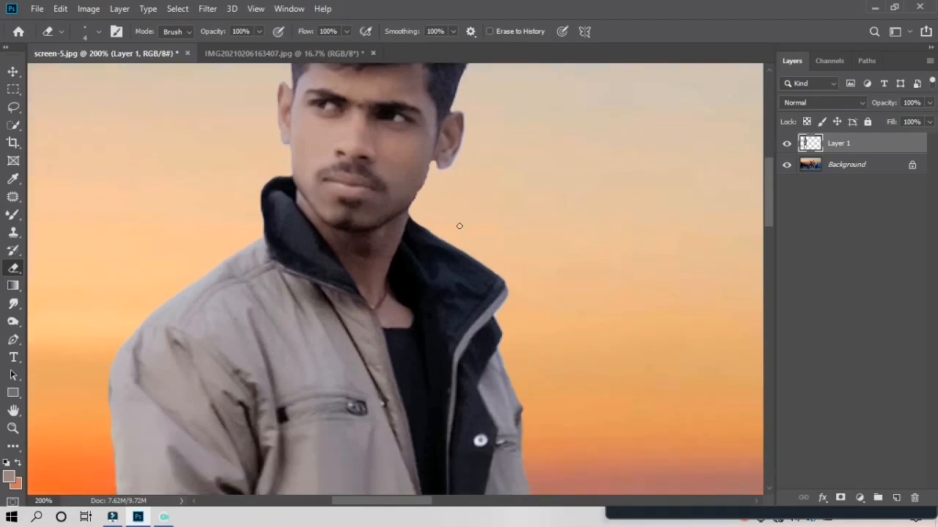
scroll(464, 222, "down", 1)
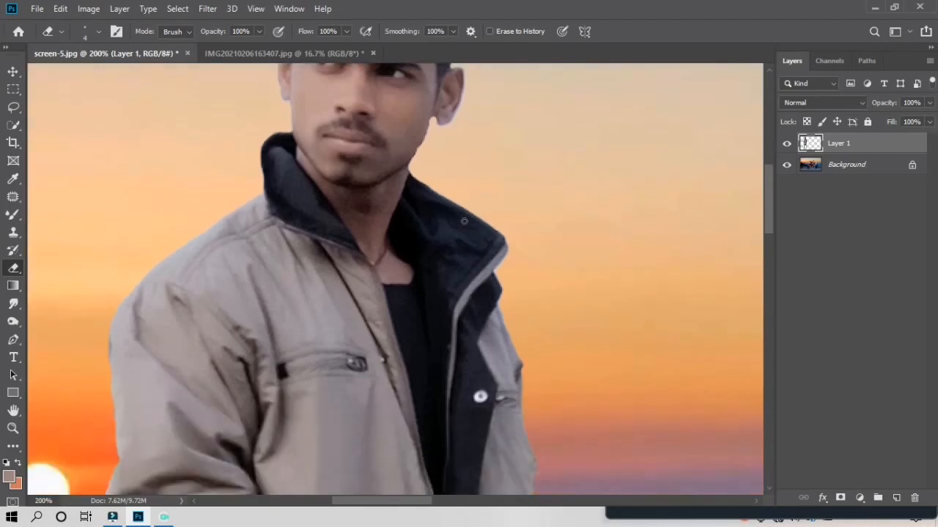
scroll(463, 221, "up", 3)
key("ctrl+minus")
key("ctrl+minus")
key("ctrl+minus")
key("ctrl+minus")
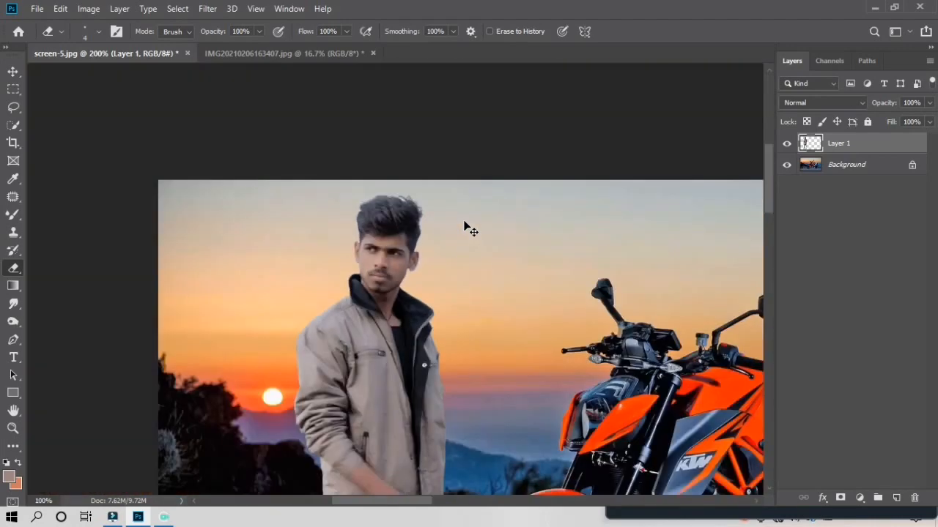
Select the Background layer and crop to a portrait frame about 12.875 in wide around the man
scroll(513, 198, "down", 1)
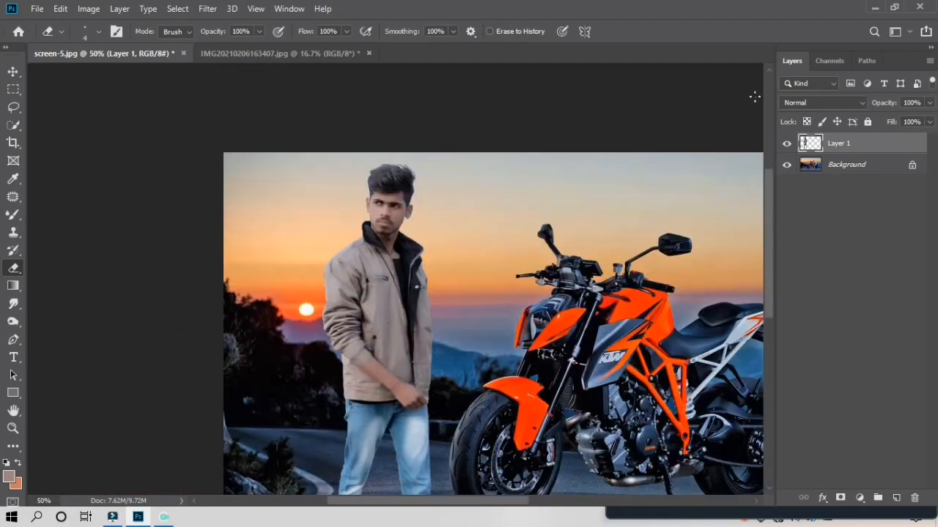
left_click(842, 166)
scroll(421, 272, "down", 2)
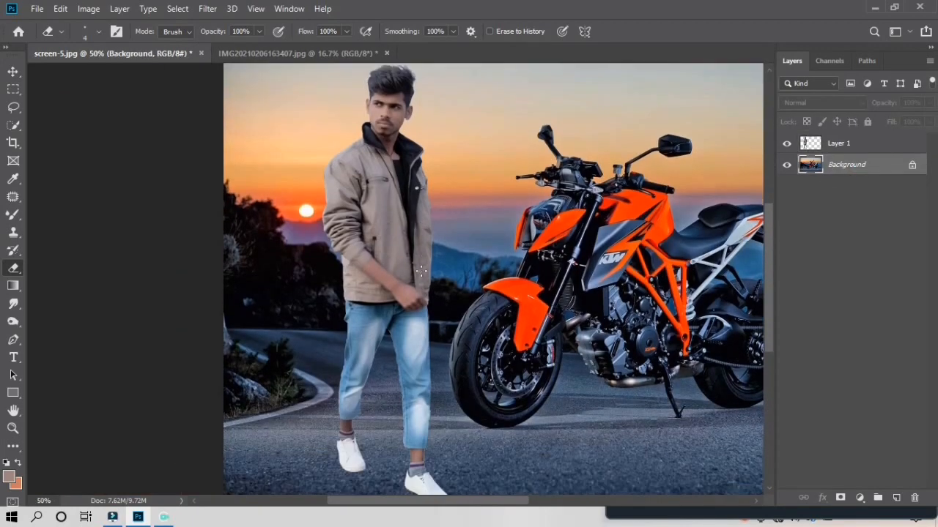
key("ctrl+minus")
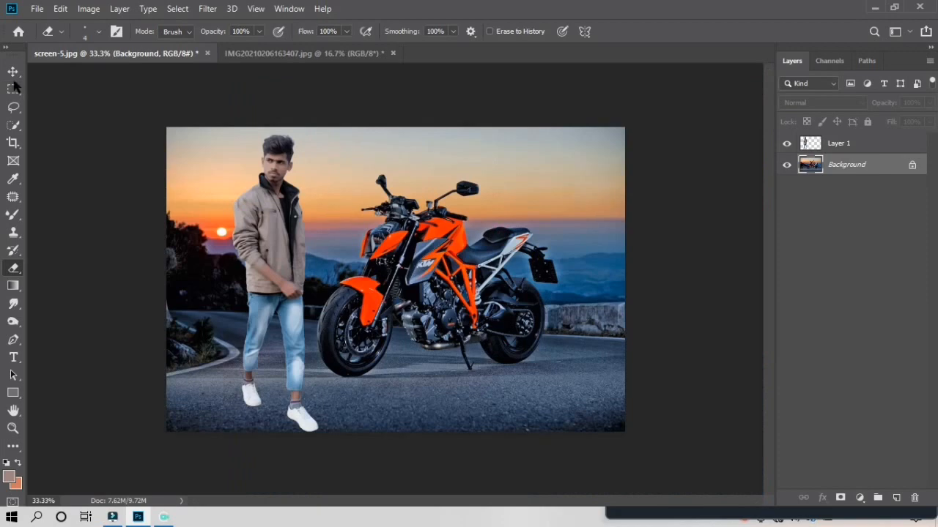
left_click(14, 144)
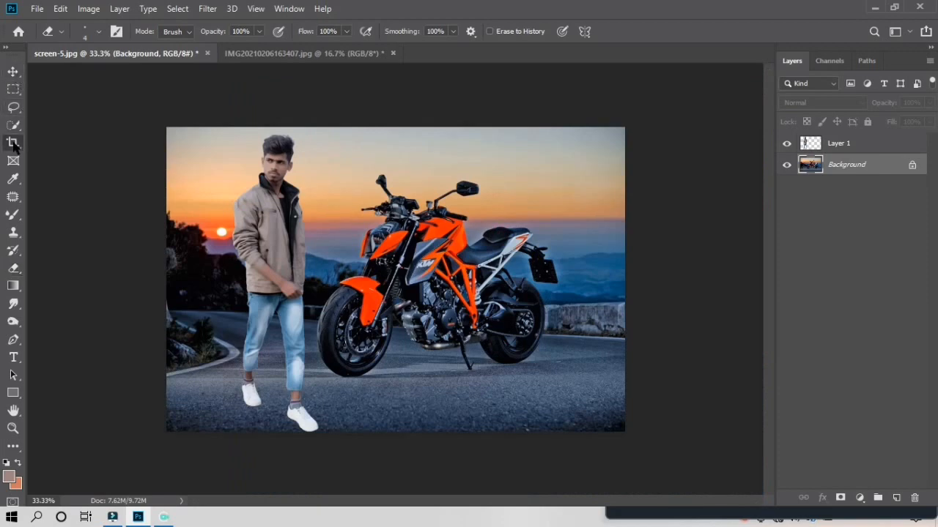
left_click(14, 143)
left_click_drag(625, 280, 503, 281)
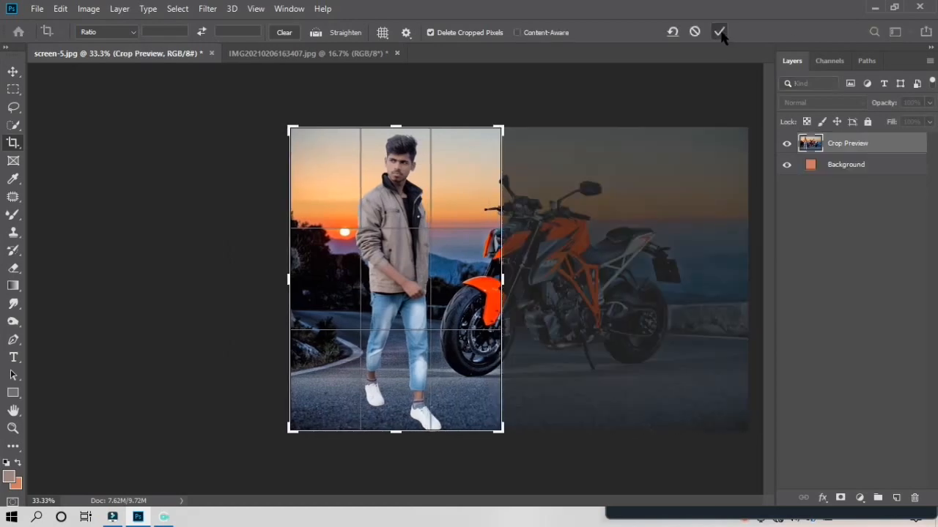
left_click(718, 31)
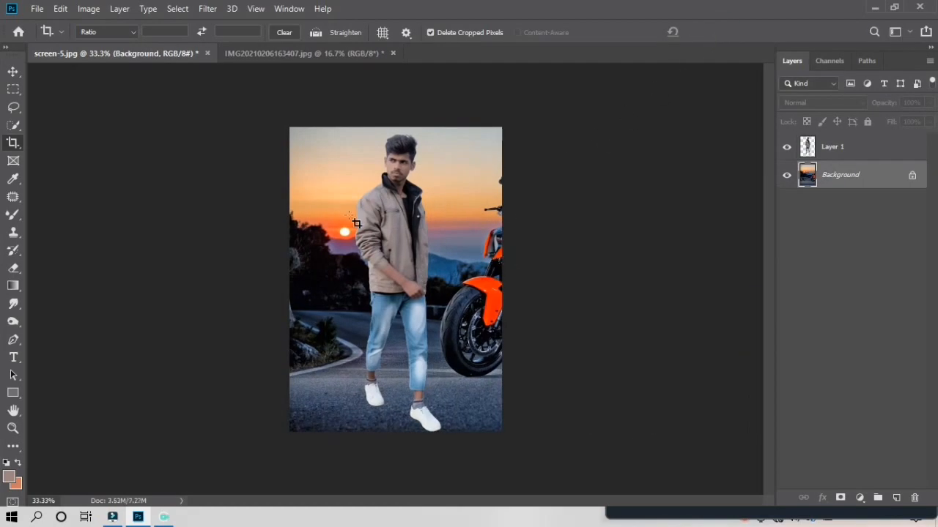
Make the man's Layer 1 active with the Move tool and nudge it down slightly
left_click(13, 71)
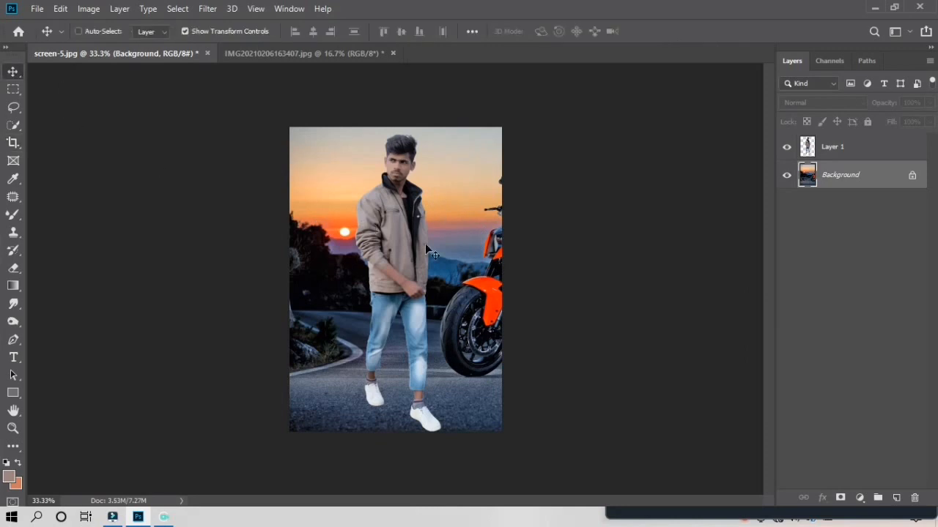
left_click(867, 146)
key("Down")
key("Down")
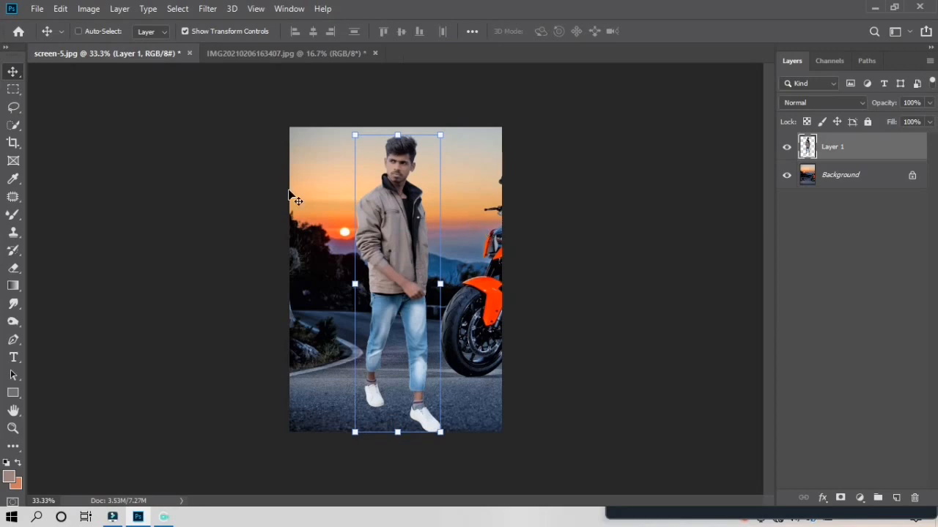
In Liquify, use a small Forward Warp brush to push the man's hair up and outward
left_click(207, 9)
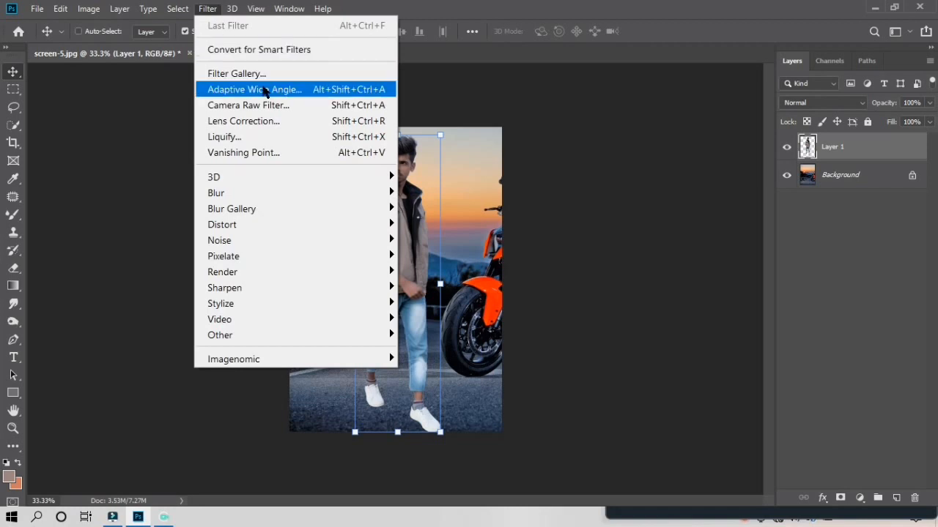
left_click(284, 139)
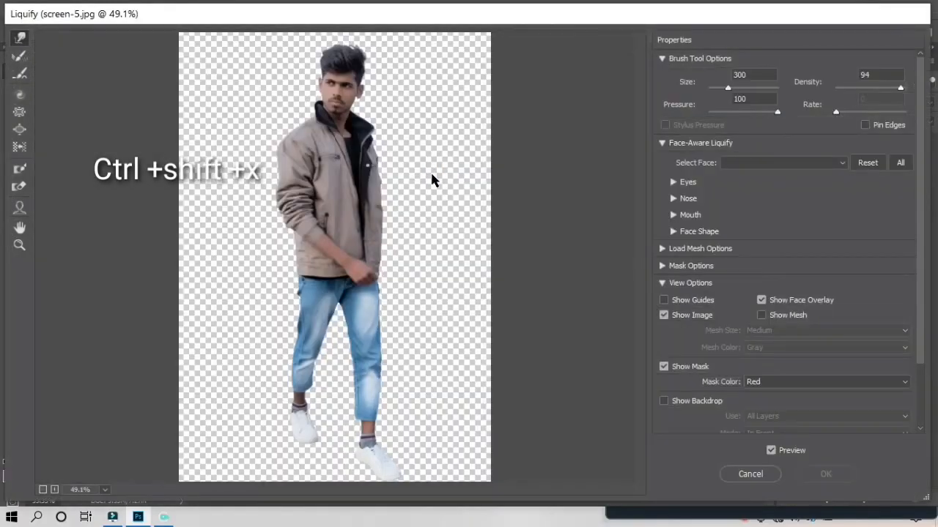
key("ctrl+plus")
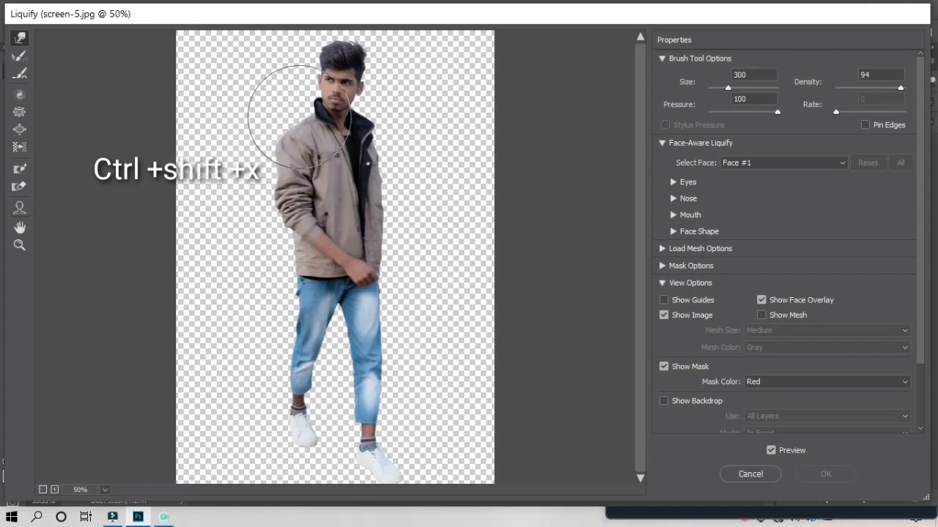
key("bracketleft")
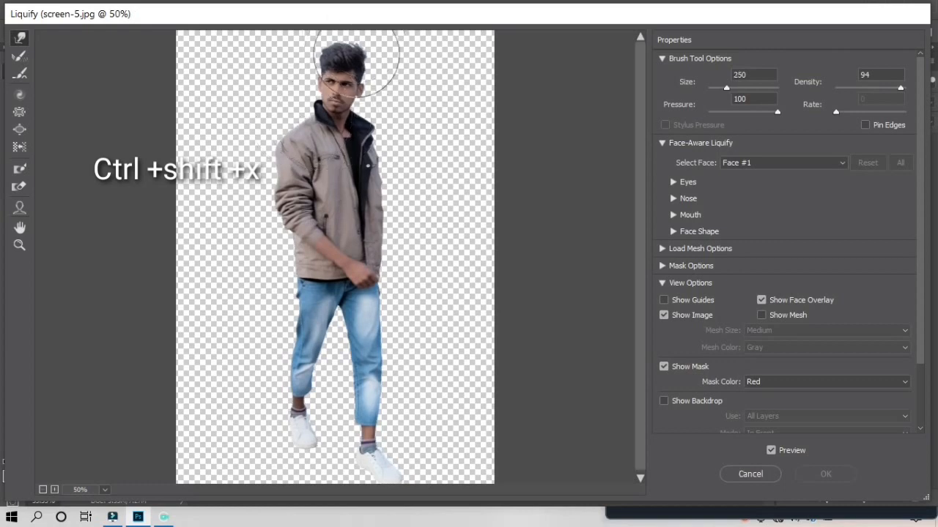
key("bracketleft")
key("bracketleft")
key("ctrl+plus")
key("ctrl+plus")
key("ctrl+plus")
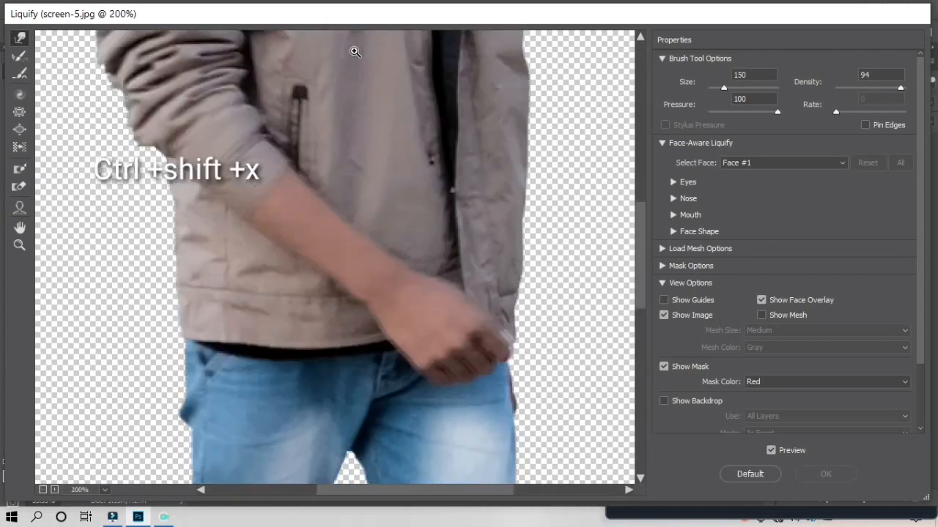
key("bracketleft")
scroll(303, 331, "up", 10)
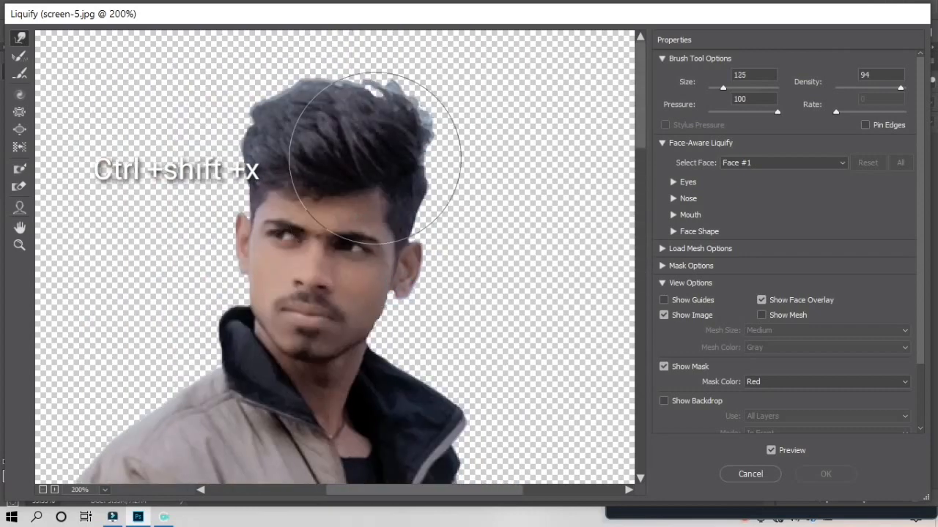
key("bracketleft")
mouse_move(328, 107)
left_mouse_down()
mouse_move(307, 99)
mouse_move(359, 94)
left_mouse_up()
key("bracketleft")
key("bracketleft")
key("bracketleft")
key("bracketleft")
key("bracketleft")
left_click_drag(464, 124, 447, 121)
key("bracketright")
key("bracketright")
key("bracketleft")
key("bracketleft")
left_click_drag(347, 86, 347, 80)
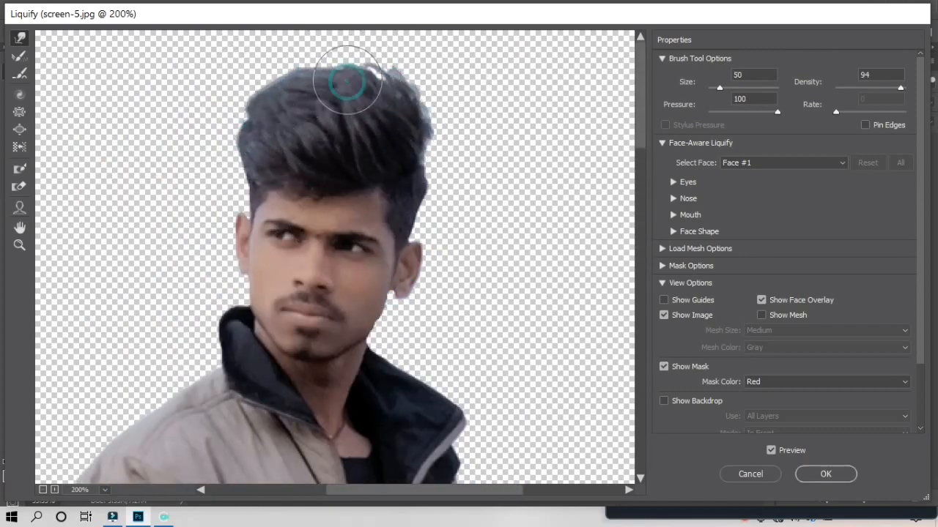
left_click(826, 474)
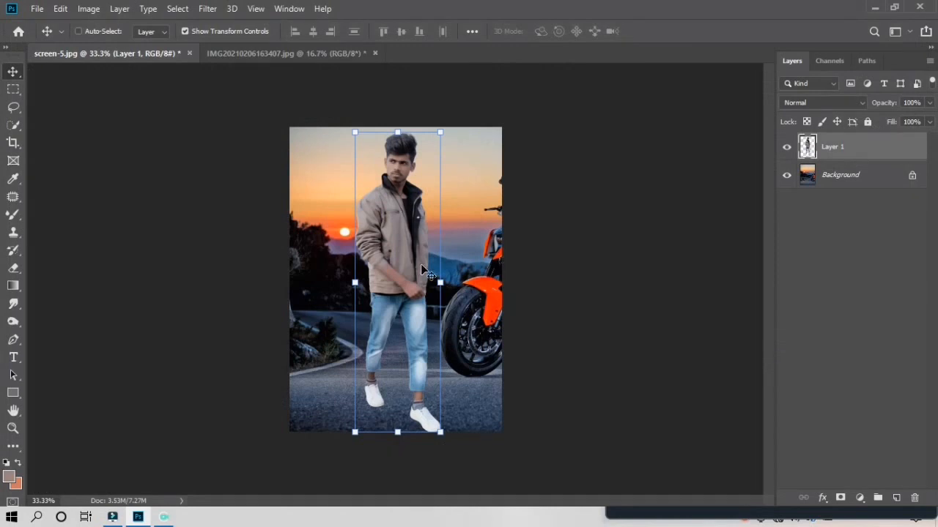
Duplicate Layer 1 and move the copy into place in the layer stack
left_click(560, 247)
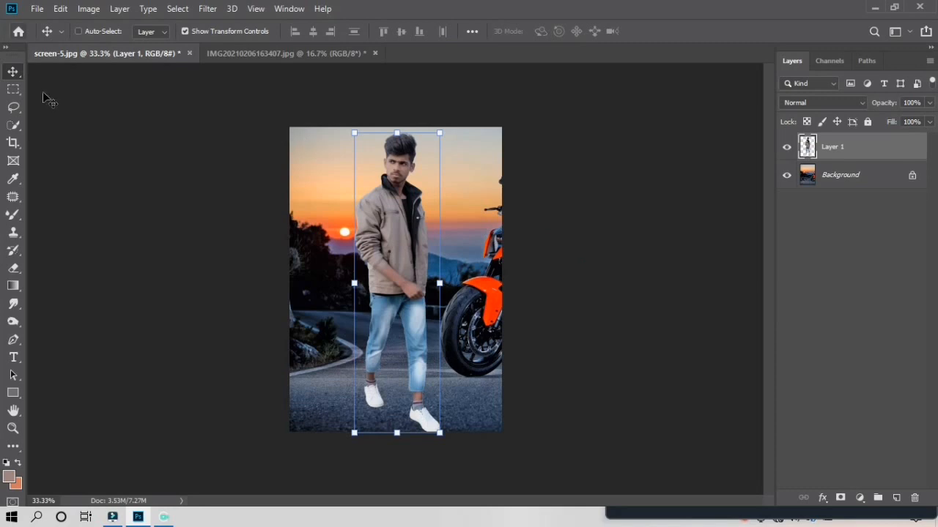
left_click(843, 151)
key("ctrl+j")
left_click_drag(838, 145, 828, 248)
left_click_drag(829, 152, 827, 223)
Hide and delete the original Layer 1, then merge Layer 1 copy down
left_click(786, 175)
left_click(822, 177)
left_click_drag(845, 176, 914, 497)
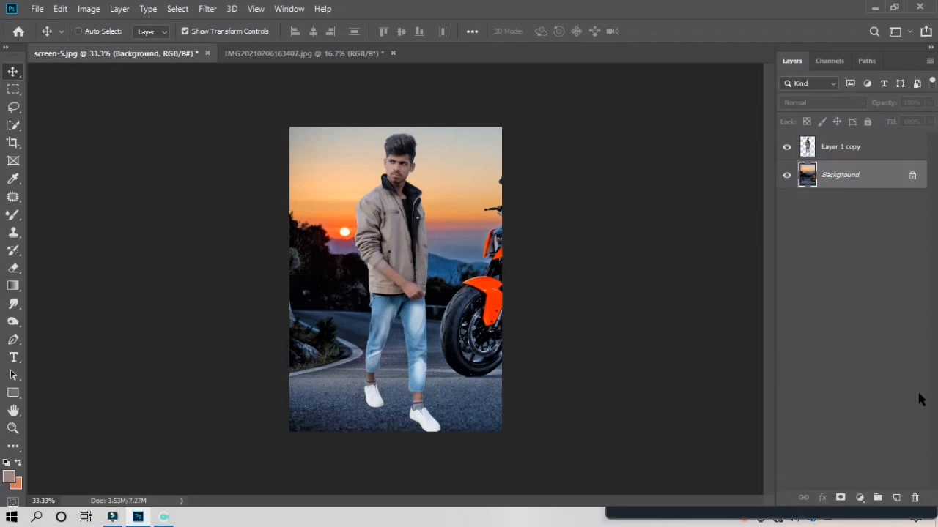
left_click(863, 151)
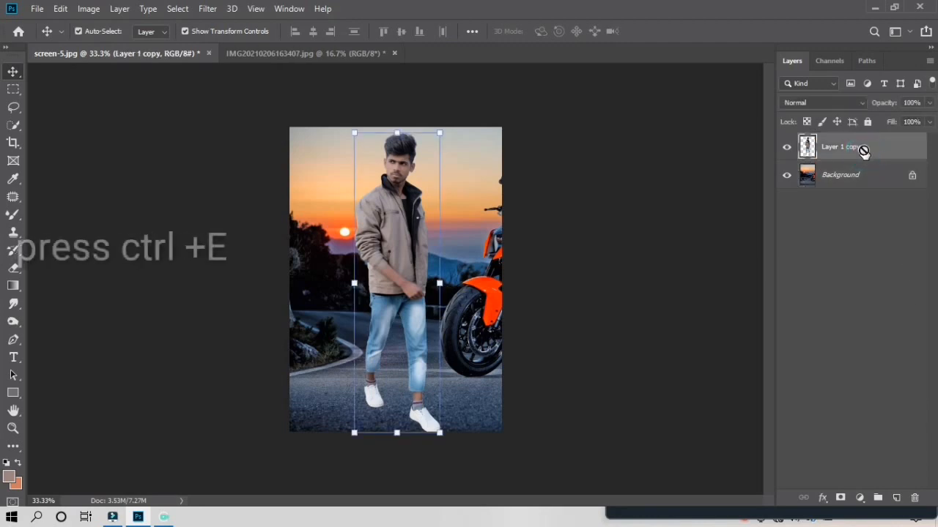
key("ctrl+e")
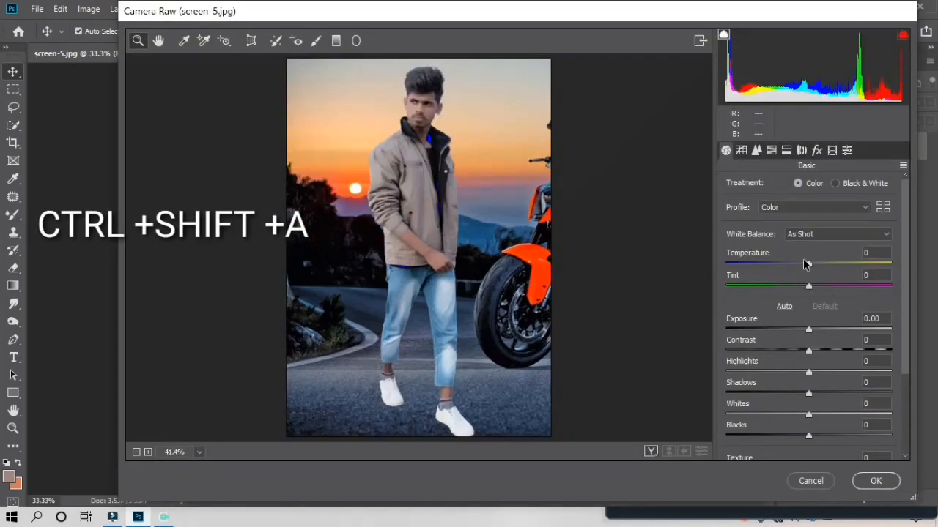
Set Temperature +5, Tint +7 and Exposure +0.40 in Camera Raw's Basic panel
left_click(810, 264)
left_click_drag(817, 264, 813, 285)
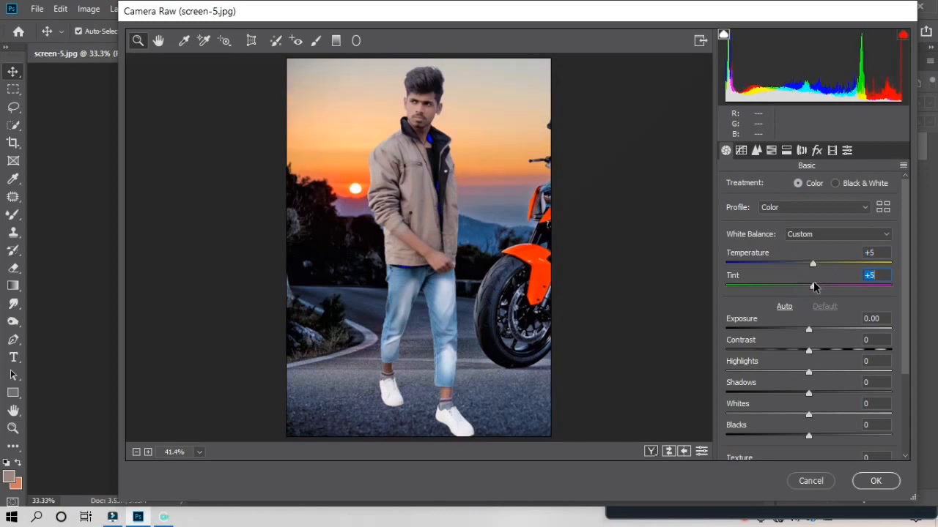
left_click(810, 330)
key("Down")
key("Down")
key("Down")
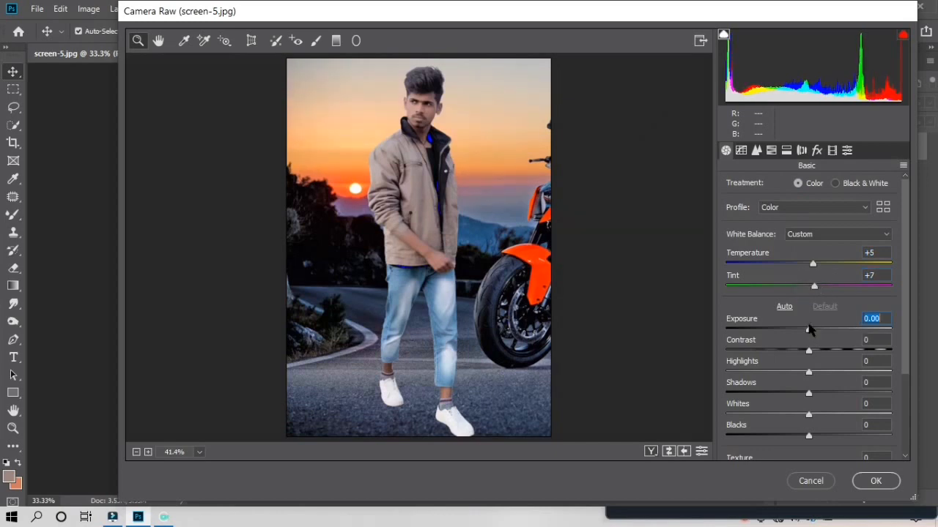
key("Up")
key("Up")
key("Up")
key("Up")
key("Up")
key("Up")
key("Up")
key("Up")
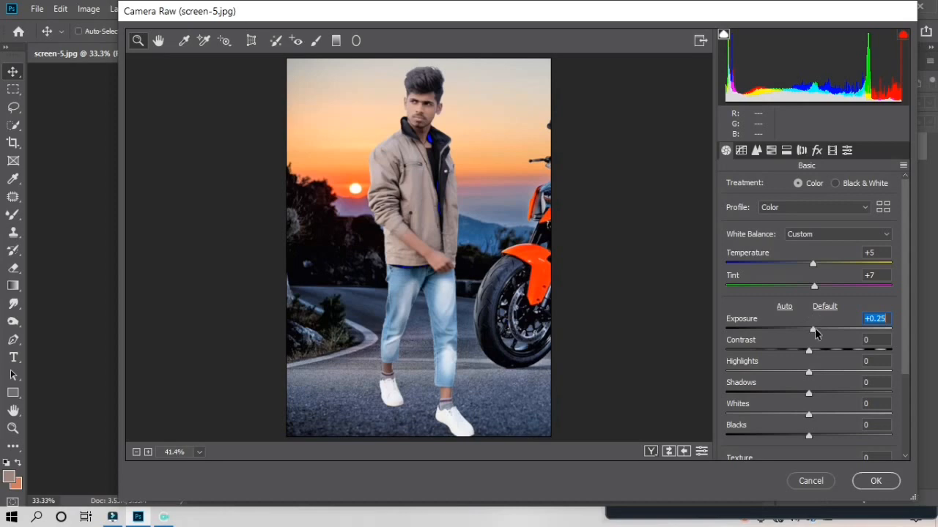
left_click_drag(812, 329, 815, 330)
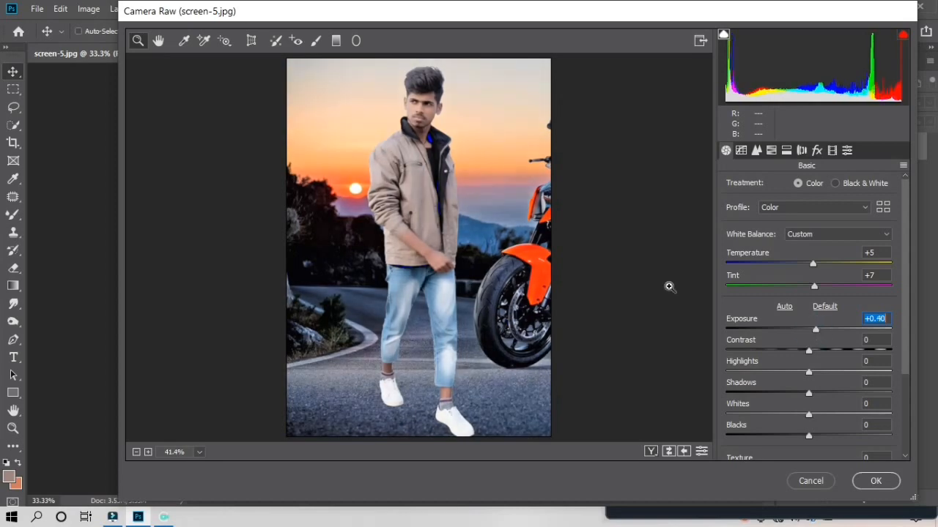
left_click(436, 209)
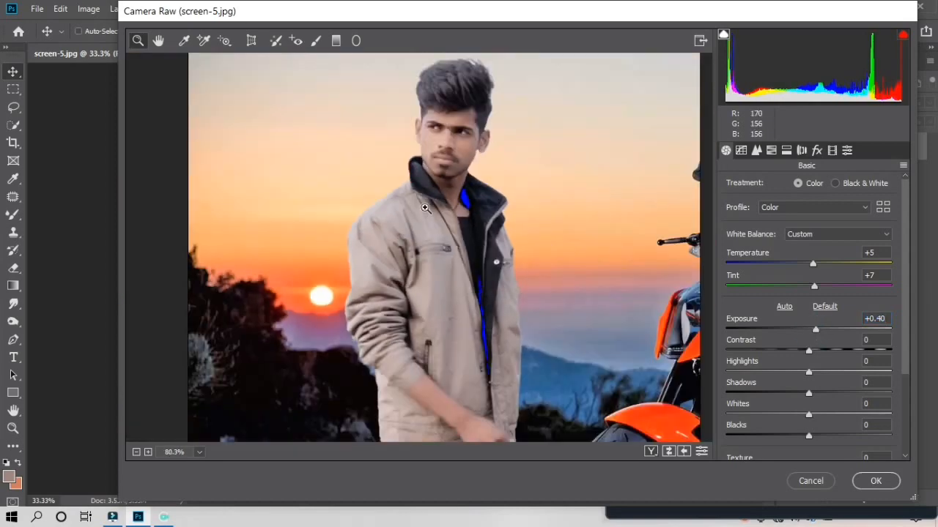
Set Highlights -19, Contrast +12 and Shadows -5
left_click_drag(813, 375, 826, 375)
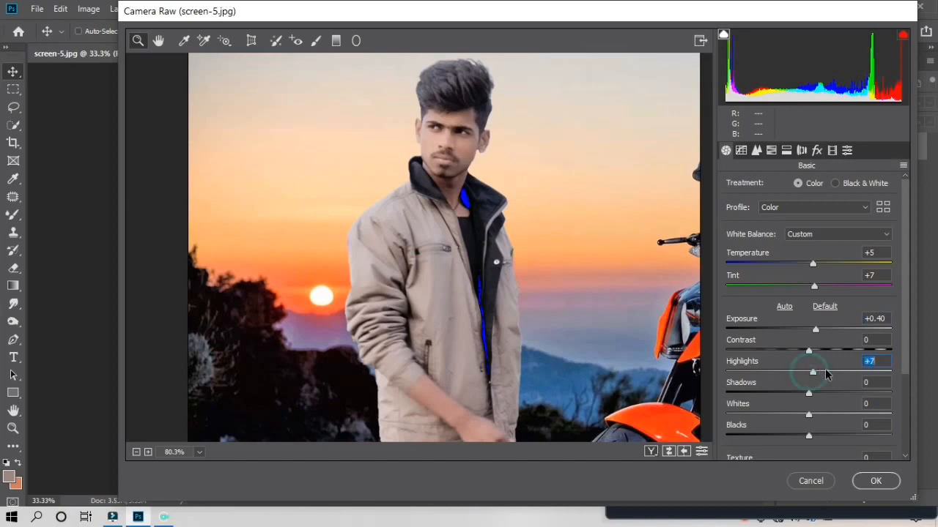
left_click_drag(826, 370, 793, 370)
left_click_drag(809, 350, 917, 345)
type("12")
key("Return")
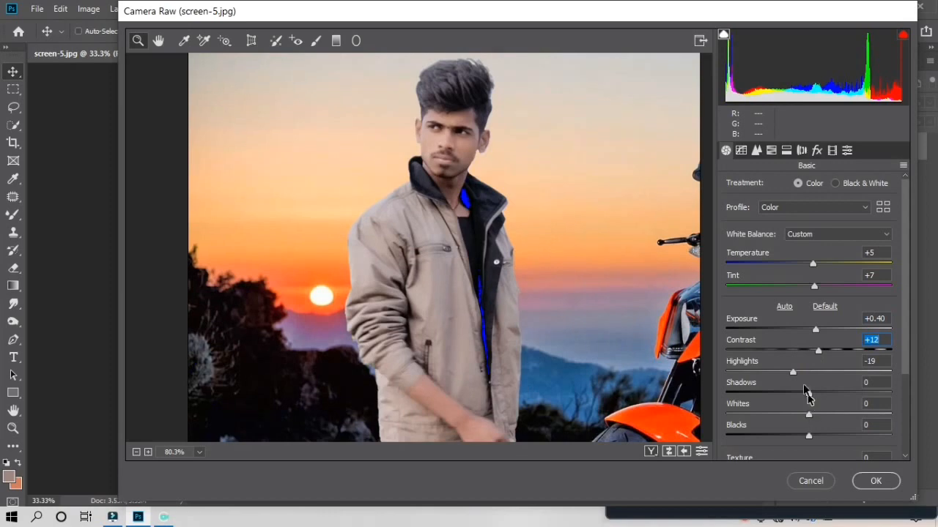
left_click_drag(806, 394, 803, 390)
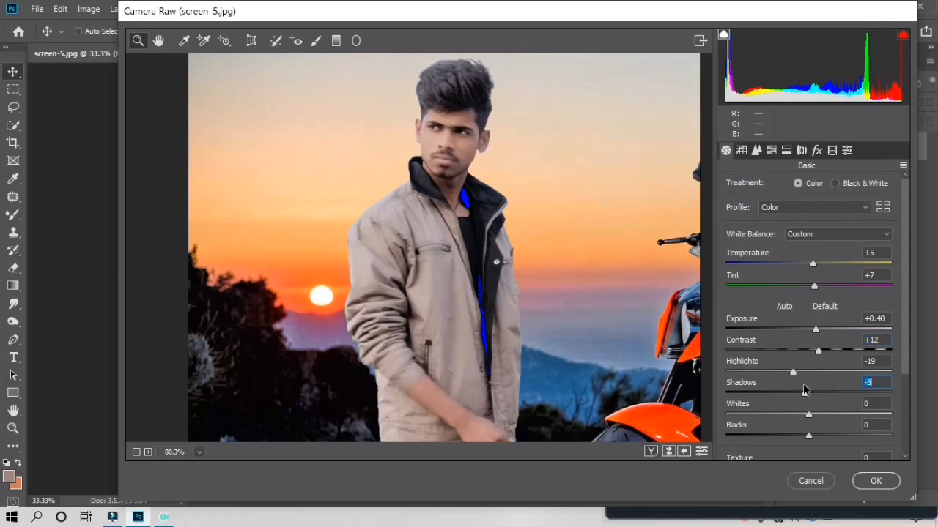
Set Whites to -1 and Blacks to +7 in Camera Raw
scroll(635, 356, "down", 2)
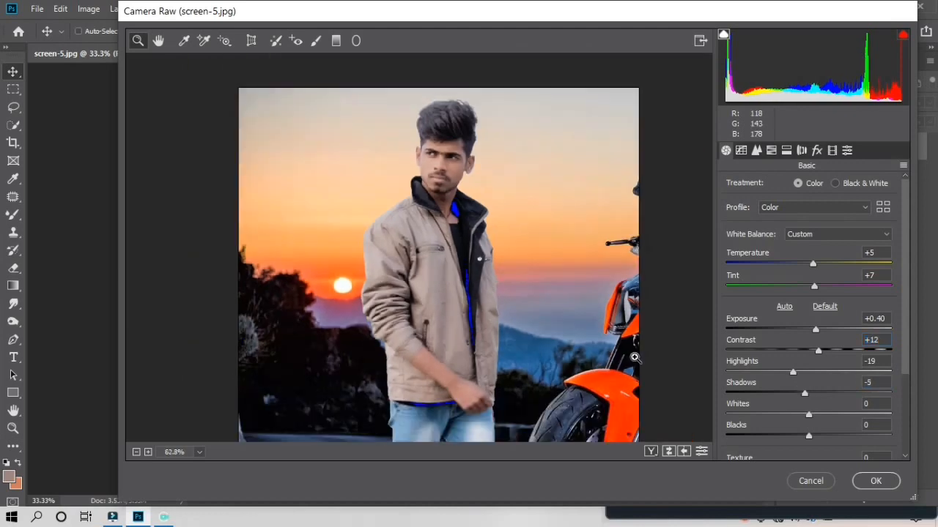
left_click(809, 416)
left_click(742, 416)
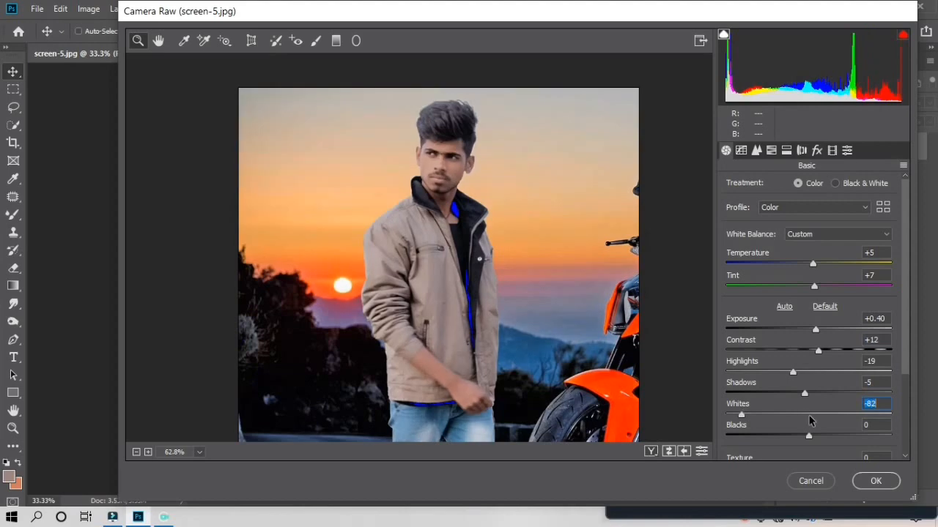
left_click(809, 415)
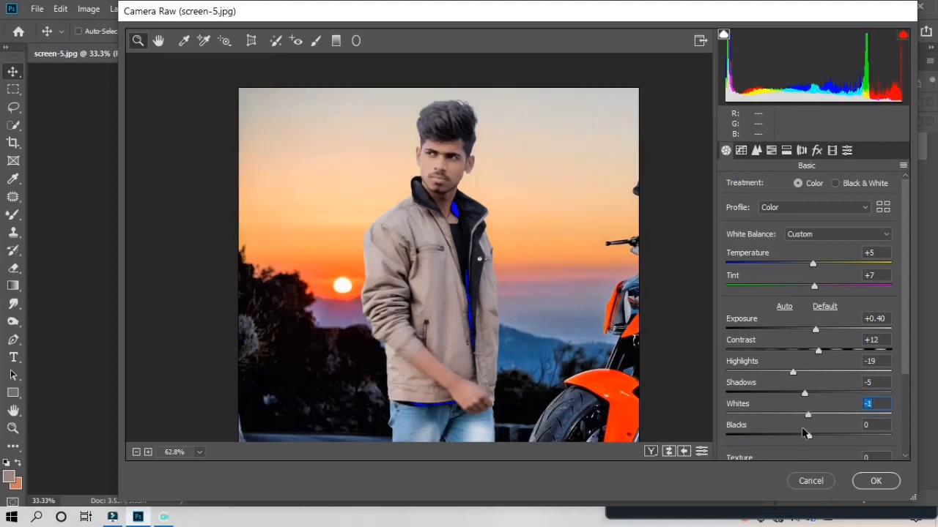
left_click(813, 435)
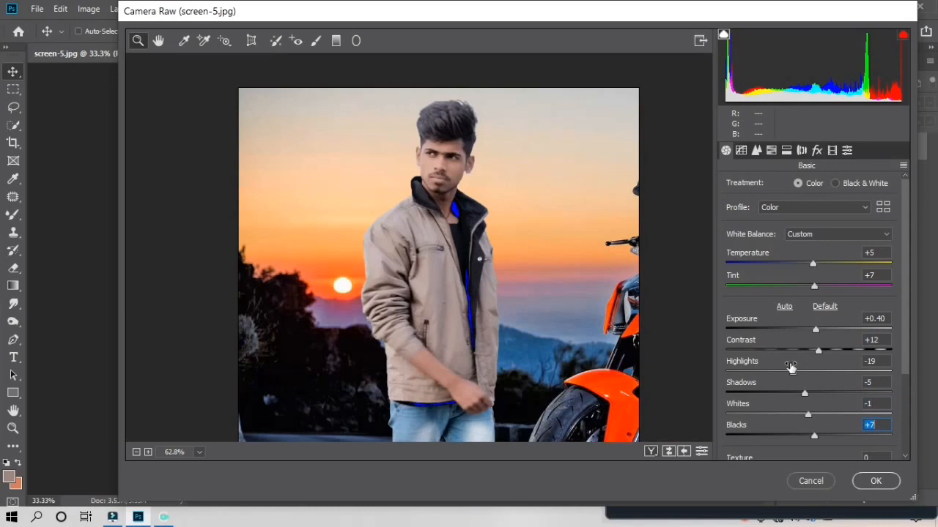
Set Texture to -6 and apply the Camera Raw adjustments with OK
scroll(813, 325, "down", 3)
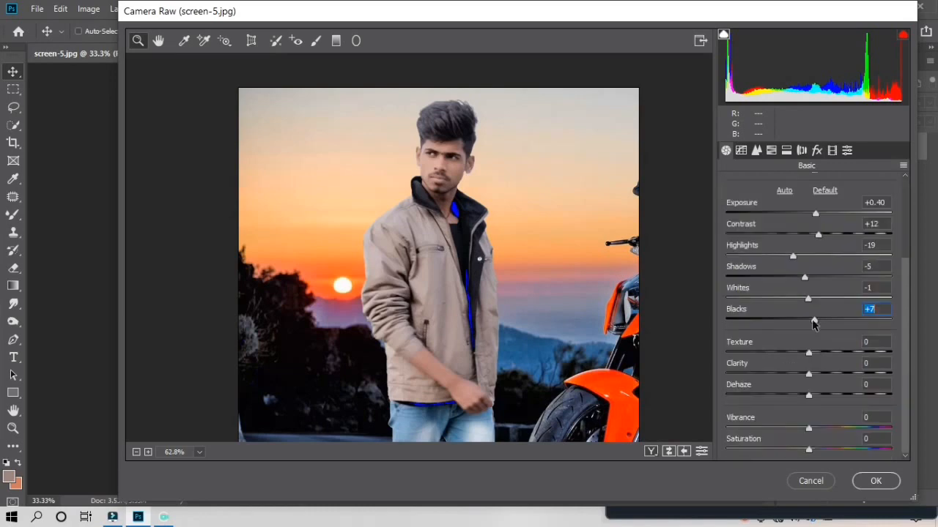
left_click(809, 355)
left_click_drag(436, 167, 475, 226)
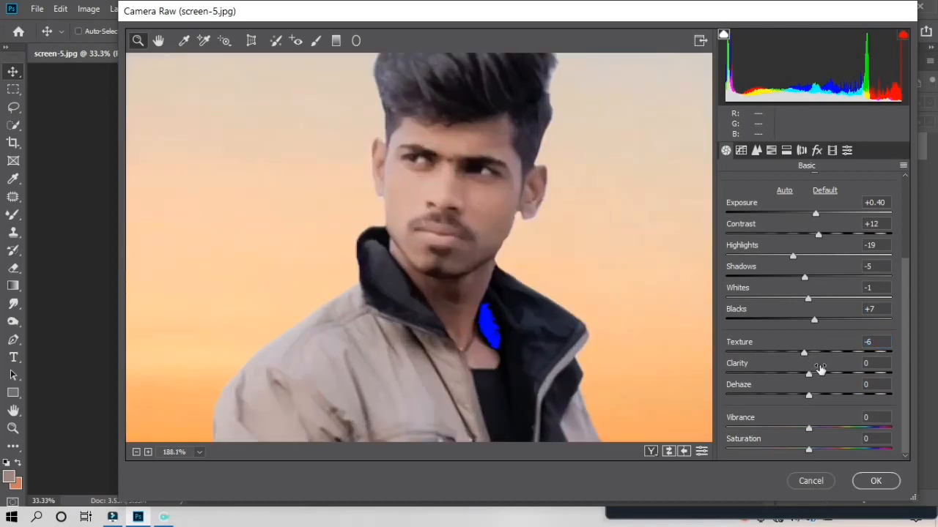
left_click(872, 481)
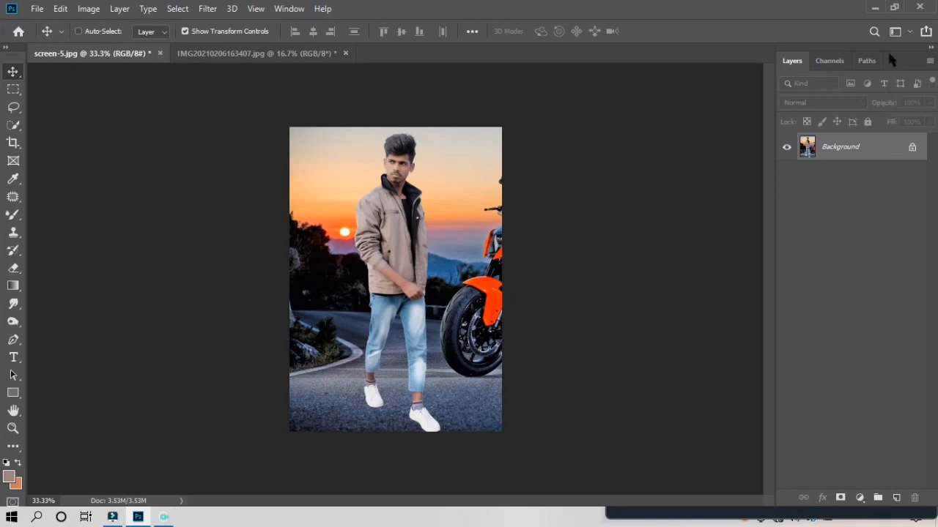
Glance at the original IMG20210206163407.jpg photo, then return to the screen-5.jpg composite
left_click(894, 7)
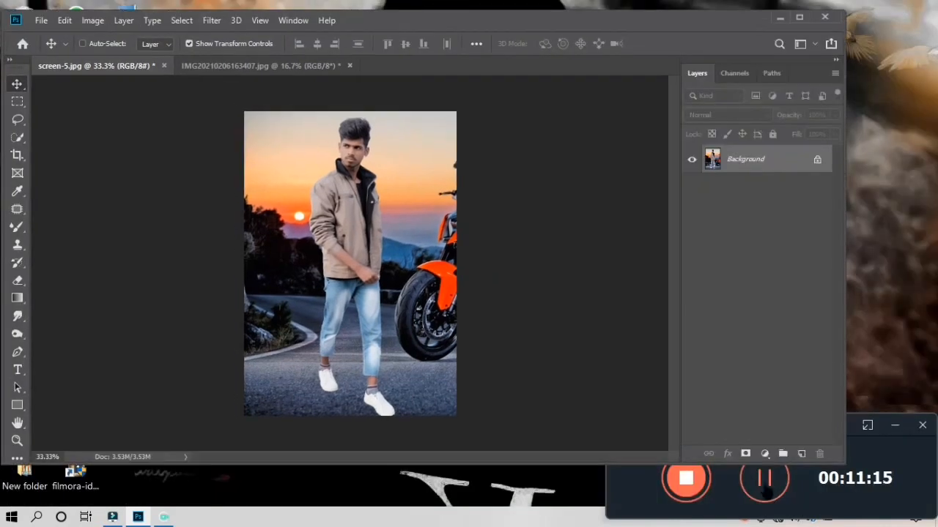
left_click(764, 485)
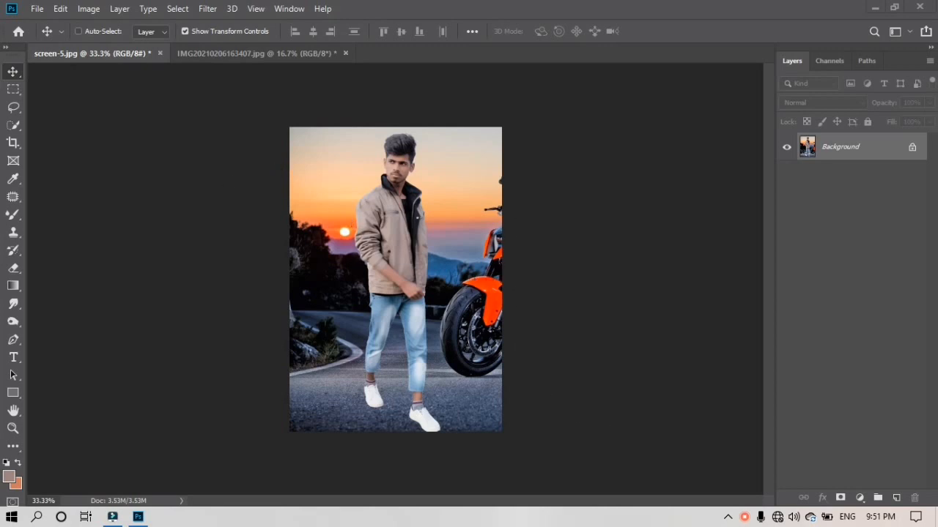
left_click(218, 56)
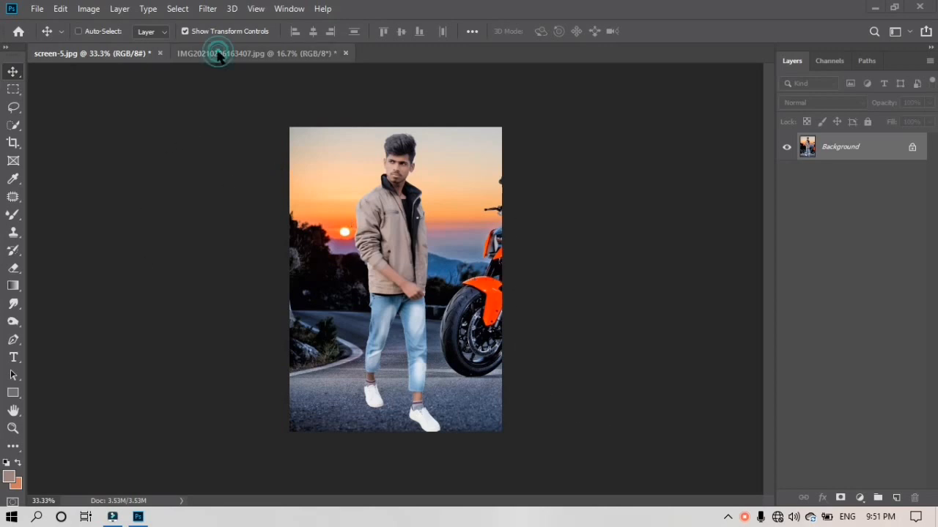
left_click(123, 53)
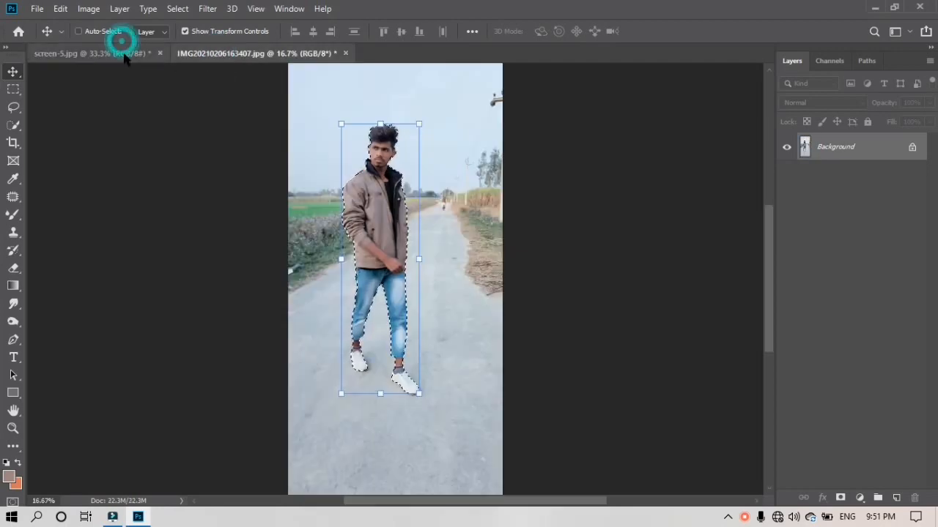
Zoom screen-5.jpg to 100% on the man's head and select the Mixer Brush
key("ctrl+plus")
key("ctrl+plus")
key("ctrl+plus")
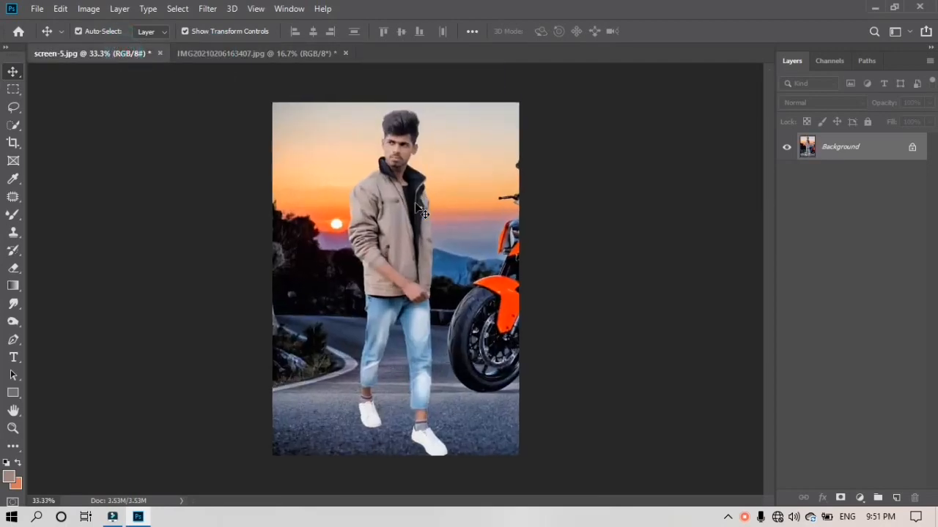
scroll(414, 296, "up", 3)
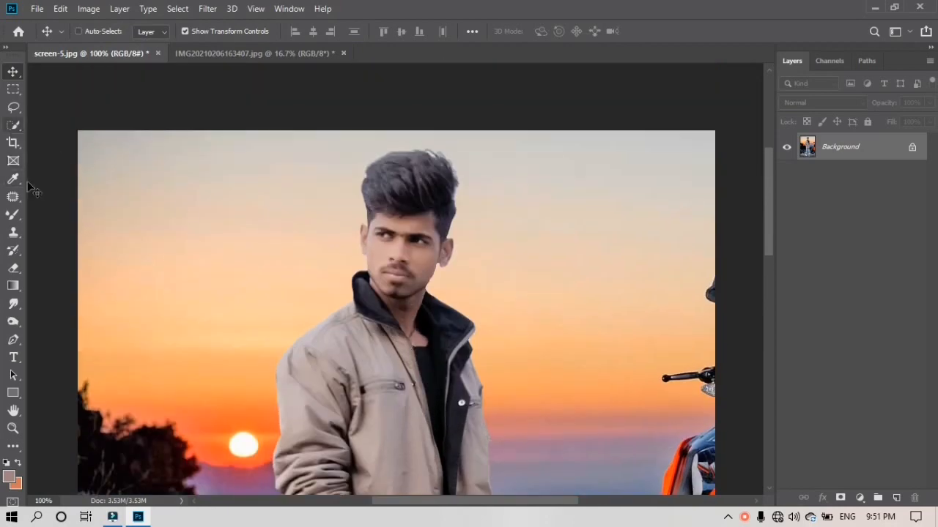
left_click(14, 215)
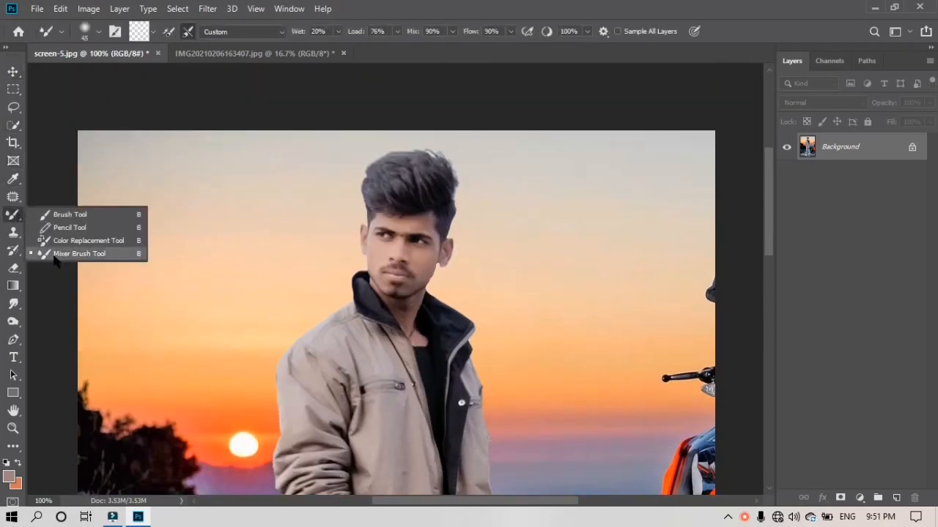
Choose the Mixer Brush Tool, zoom to 200% and shrink the brush to 15
left_click(55, 254)
key("ctrl+plus")
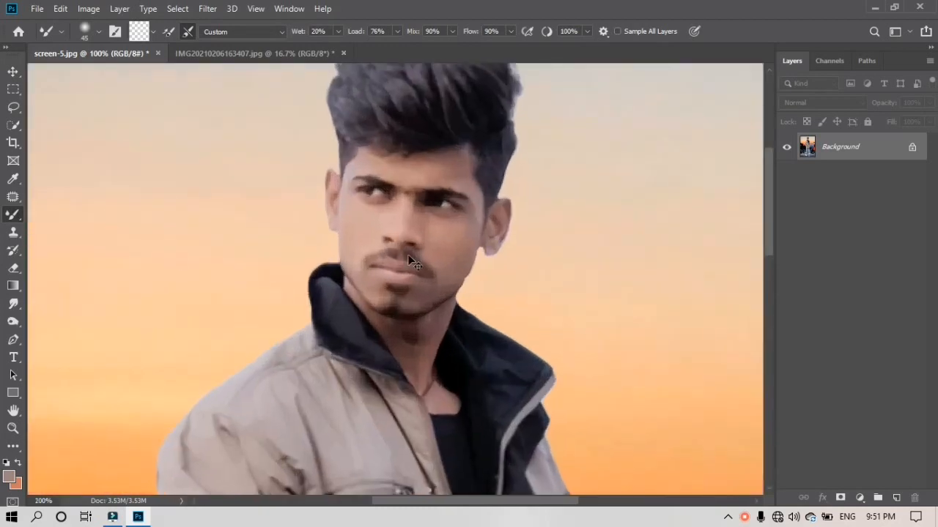
scroll(414, 257, "up", 3)
scroll(487, 249, "down", 3)
key("bracketleft")
key("bracketleft")
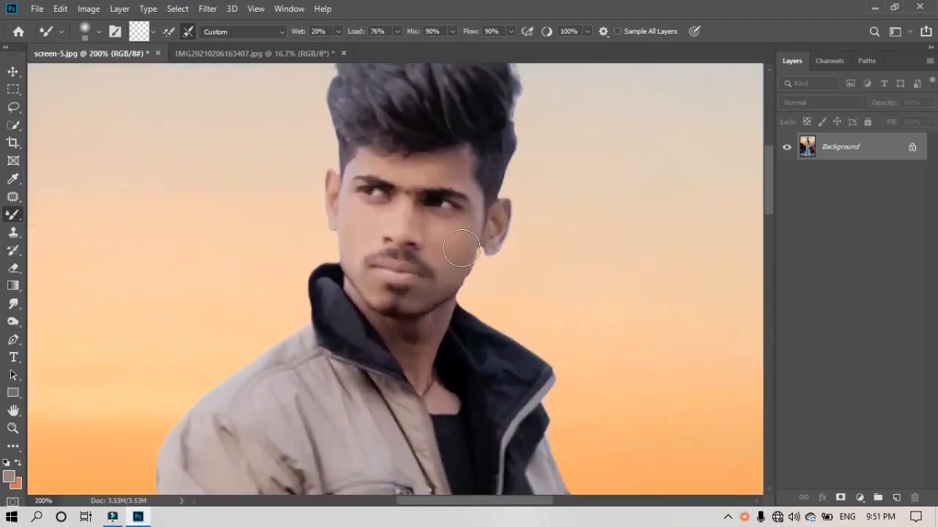
key("bracketleft")
Blend the skin on the cheek, forehead, chin and along the jaw below the ear
mouse_move(465, 245)
left_mouse_down()
mouse_move(456, 287)
mouse_move(462, 230)
left_mouse_up()
left_click(450, 161)
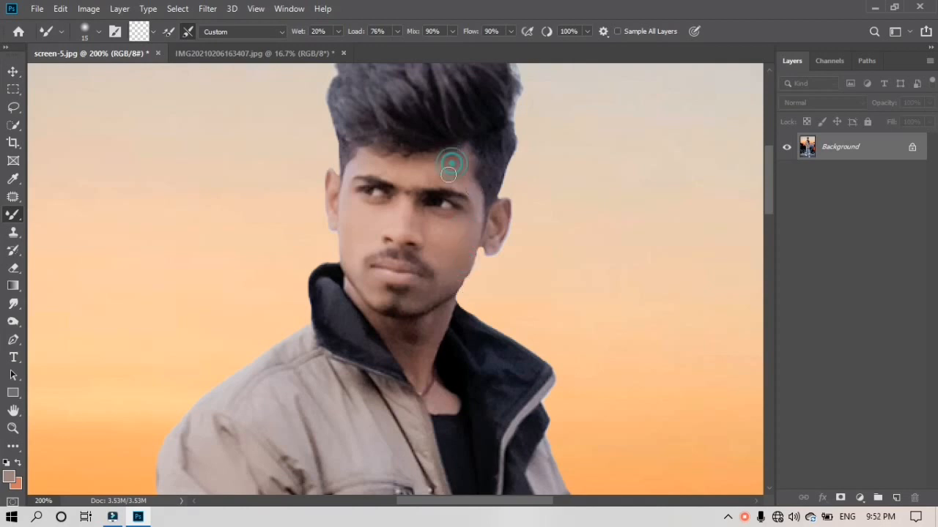
left_click(444, 163)
left_click(376, 284)
scroll(422, 296, "down", 2)
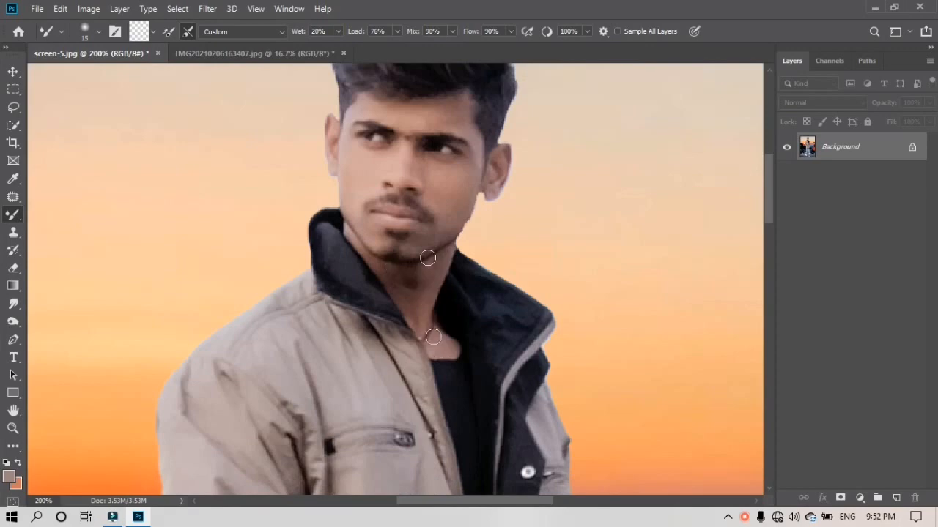
scroll(421, 278, "up", 2)
left_click(423, 278)
scroll(423, 278, "up", 2)
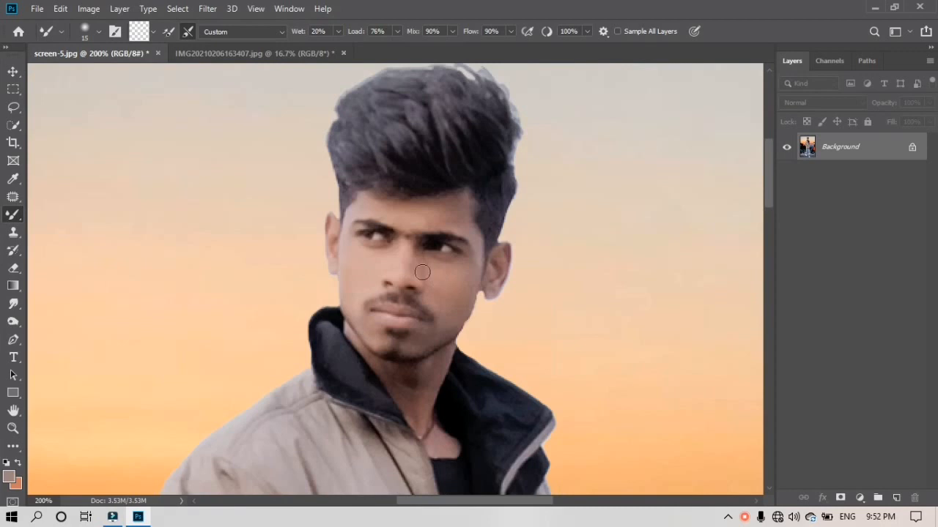
left_click(475, 309)
left_click_drag(502, 315, 481, 313)
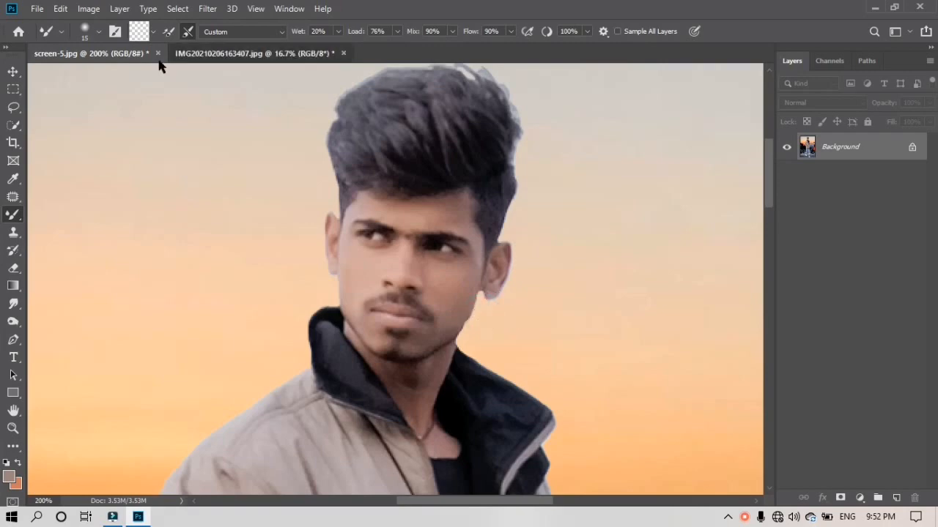
Check the other open photo, then zoom out to view the whole screen-5 composite
left_click(205, 61)
left_click(147, 56)
scroll(417, 192, "down", 2)
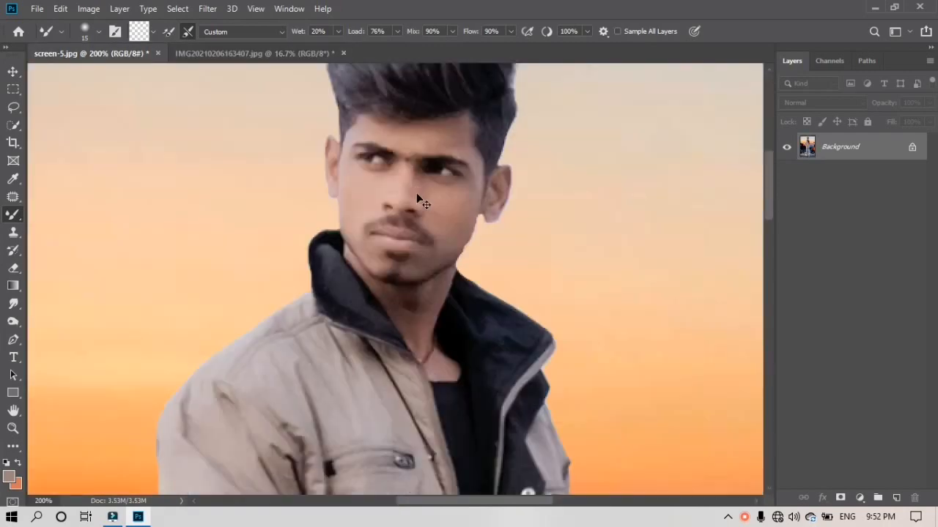
key("ctrl+minus")
key("ctrl+minus")
key("ctrl+minus")
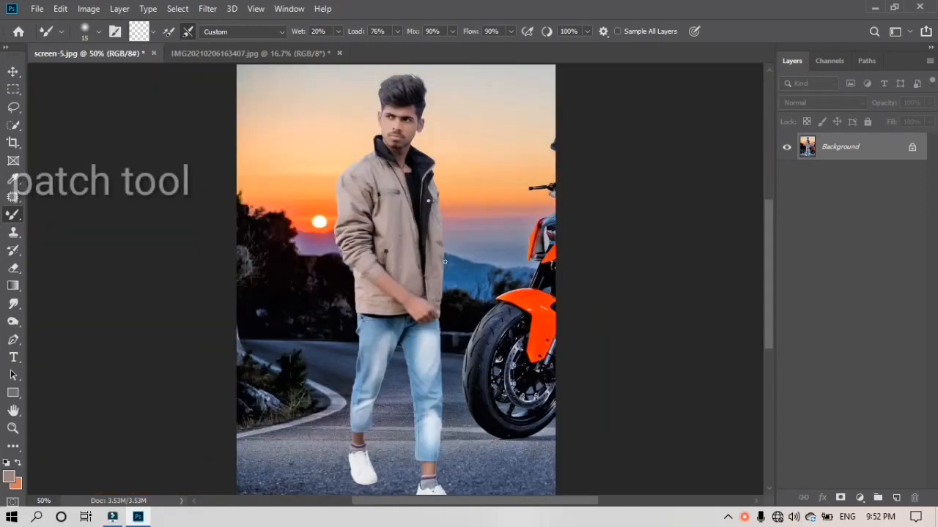
With the Patch Tool, patch the motorbike's tire edge and mirror area with surrounding background
left_click(12, 197)
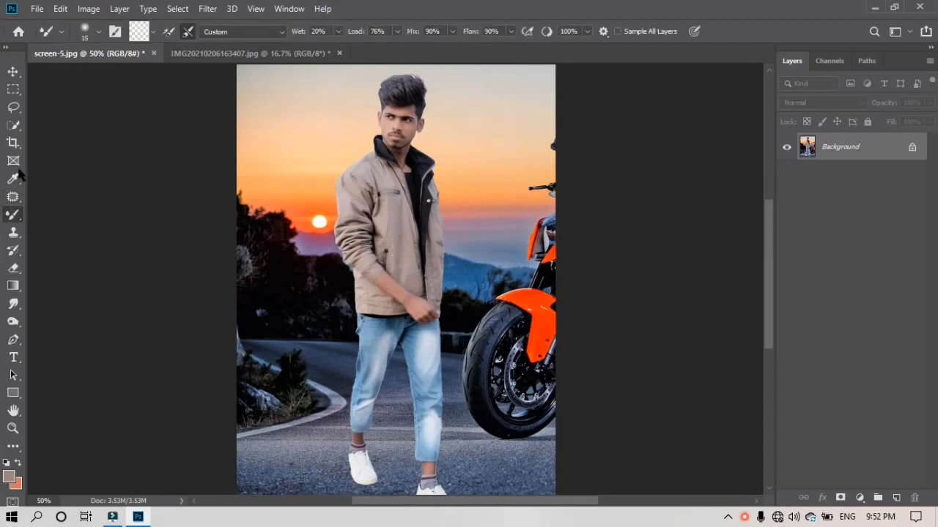
left_click(13, 197)
mouse_move(462, 320)
left_mouse_down()
mouse_move(457, 401)
mouse_move(504, 322)
left_mouse_up()
mouse_move(480, 368)
left_mouse_down()
mouse_move(473, 369)
mouse_move(478, 339)
left_mouse_up()
mouse_move(551, 257)
left_mouse_down()
mouse_move(520, 427)
mouse_move(551, 261)
left_mouse_up()
left_click_drag(530, 351, 504, 353)
left_click_drag(554, 118, 555, 167)
mouse_move(546, 146)
left_mouse_down()
mouse_move(527, 176)
mouse_move(555, 214)
left_mouse_up()
left_click(431, 201)
Patch away the bike's front, lower side, front wheel and hedge spots, then deselect
mouse_move(534, 192)
left_mouse_down()
mouse_move(526, 287)
mouse_move(500, 195)
left_mouse_up()
left_click_drag(554, 208, 554, 274)
mouse_move(536, 245)
left_mouse_down()
mouse_move(498, 243)
mouse_move(540, 372)
mouse_move(558, 367)
left_mouse_up()
mouse_move(545, 315)
left_mouse_down()
mouse_move(522, 315)
mouse_move(554, 440)
left_mouse_up()
left_click_drag(542, 362, 515, 361)
left_click_drag(495, 308, 496, 321)
mouse_move(523, 301)
left_mouse_down()
mouse_move(523, 318)
mouse_move(545, 339)
left_mouse_up()
left_click_drag(547, 328, 530, 327)
key("ctrl+d")
scroll(507, 317, "down", 4)
scroll(505, 293, "up", 7)
scroll(483, 231, "down", 2)
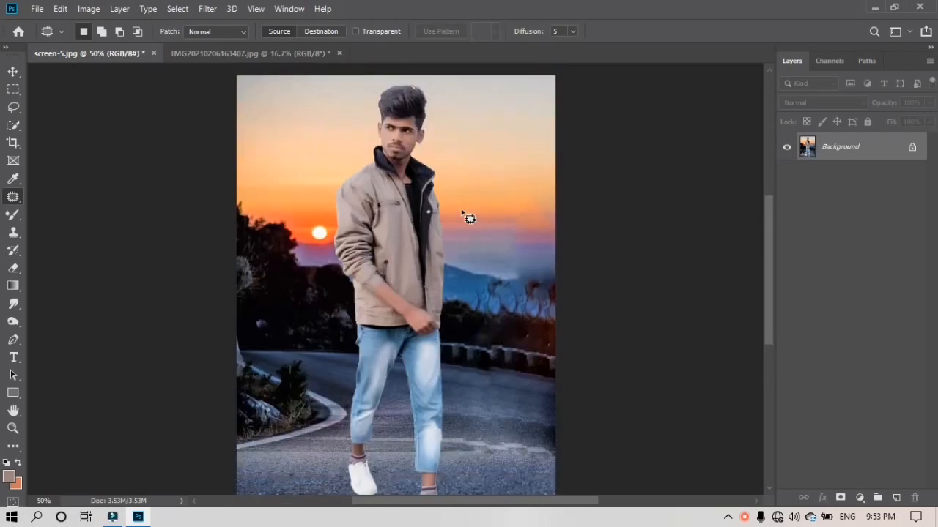
left_click(207, 9)
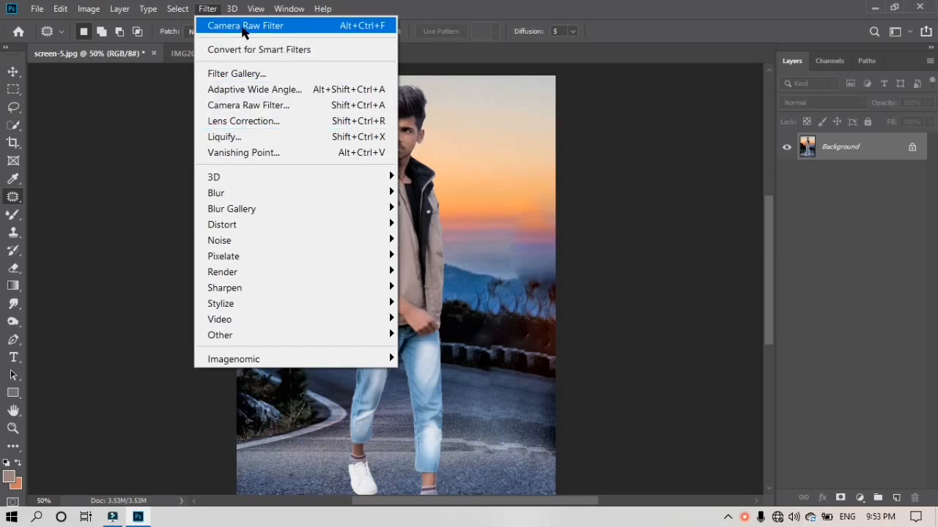
Reopen Camera Raw and set Exposure +0.05, Contrast +7, Highlights -29, Shadows +2, Whites +8
left_click(175, 146)
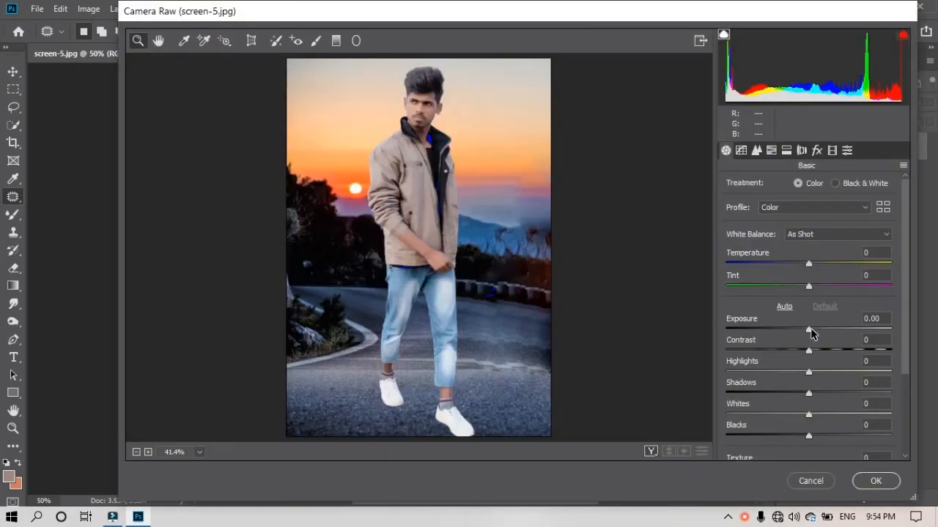
left_click_drag(810, 331, 821, 351)
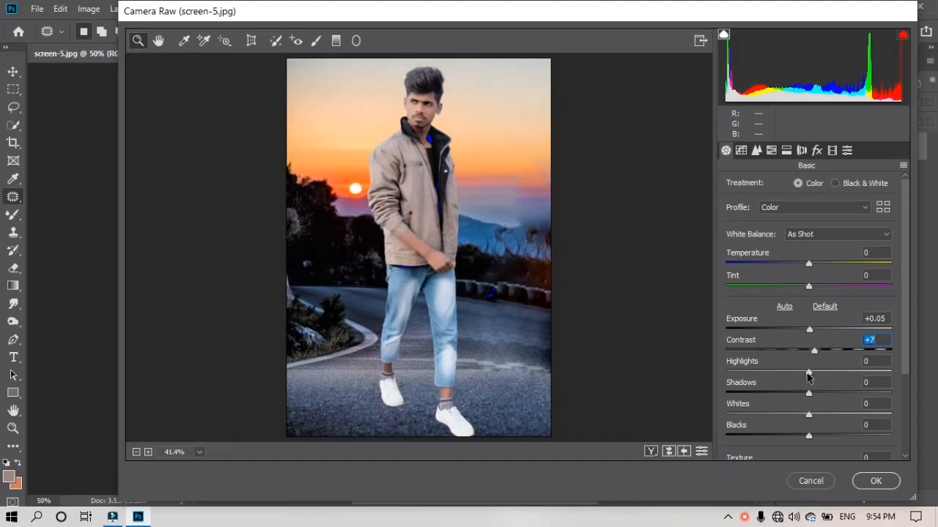
left_click(809, 373)
left_click(788, 371)
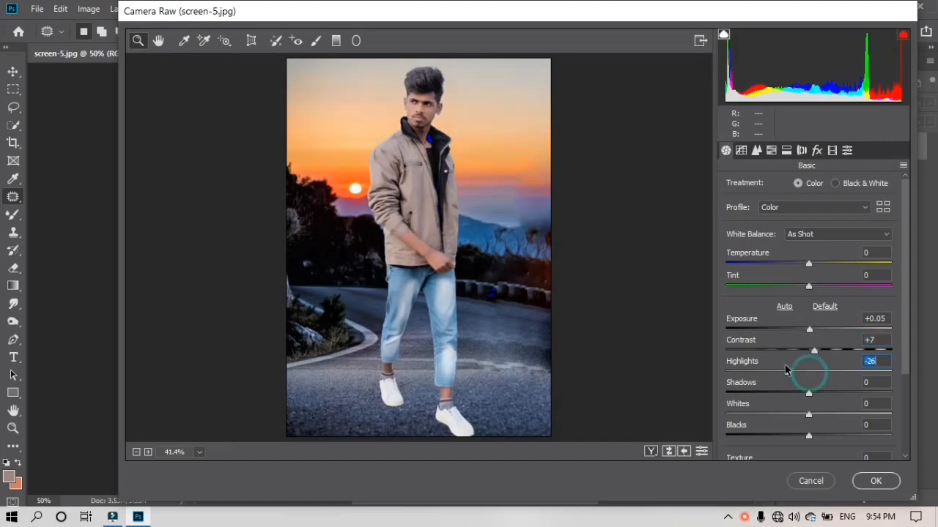
left_click(810, 394)
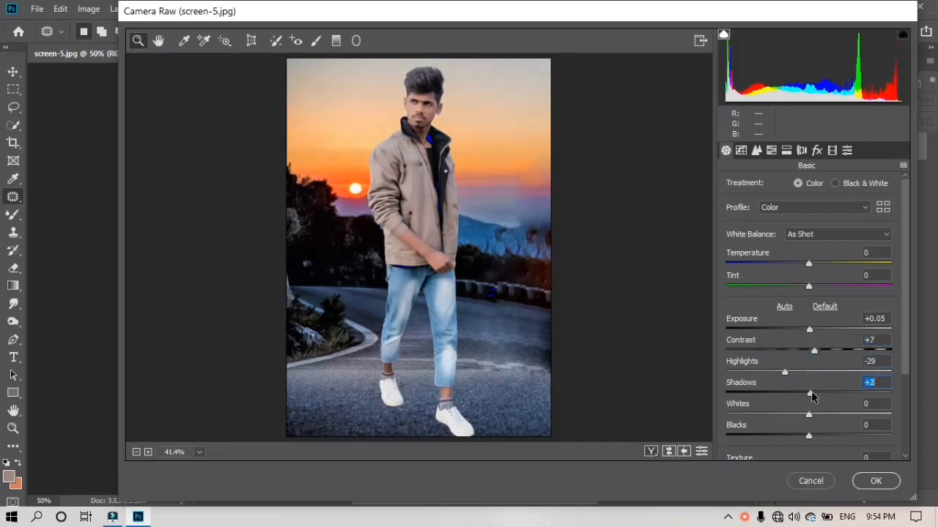
left_click_drag(810, 415, 814, 436)
left_click(771, 150)
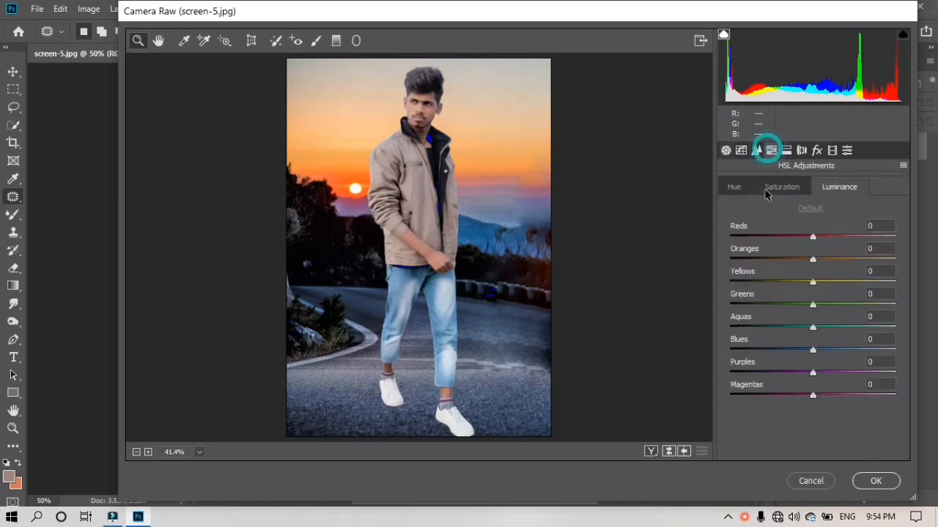
Shift the Yellows and Greens hues on the HSL Hue tab
left_click(767, 186)
left_click(735, 189)
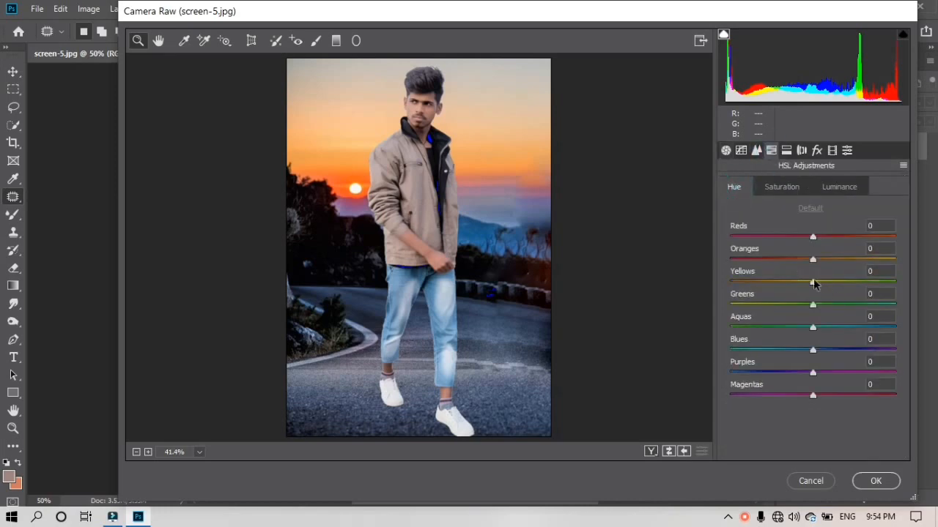
left_click_drag(813, 283, 730, 282)
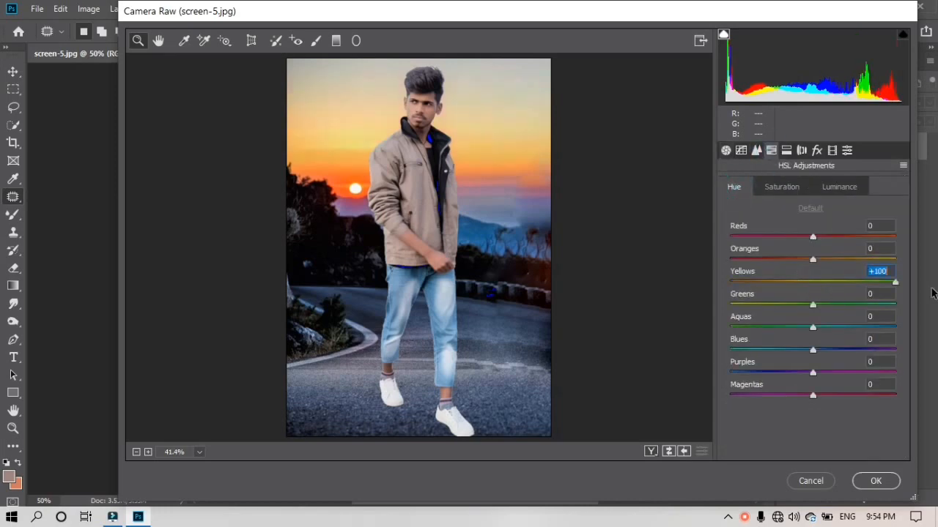
left_click_drag(863, 295, 759, 292)
left_click_drag(812, 305, 812, 366)
Set HSL saturation to Yellows +5, Greens +7, Aquas +3 and Blues +3
left_click(782, 187)
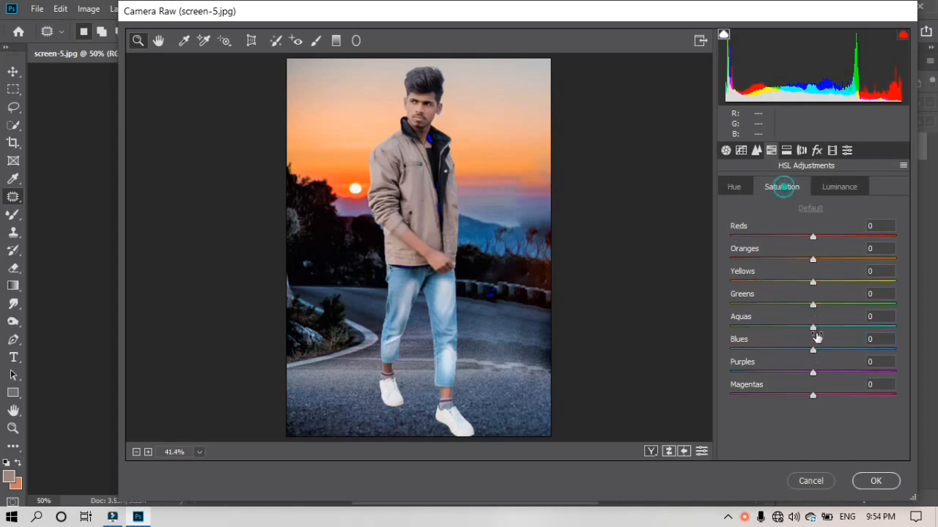
left_click_drag(815, 354, 522, 356)
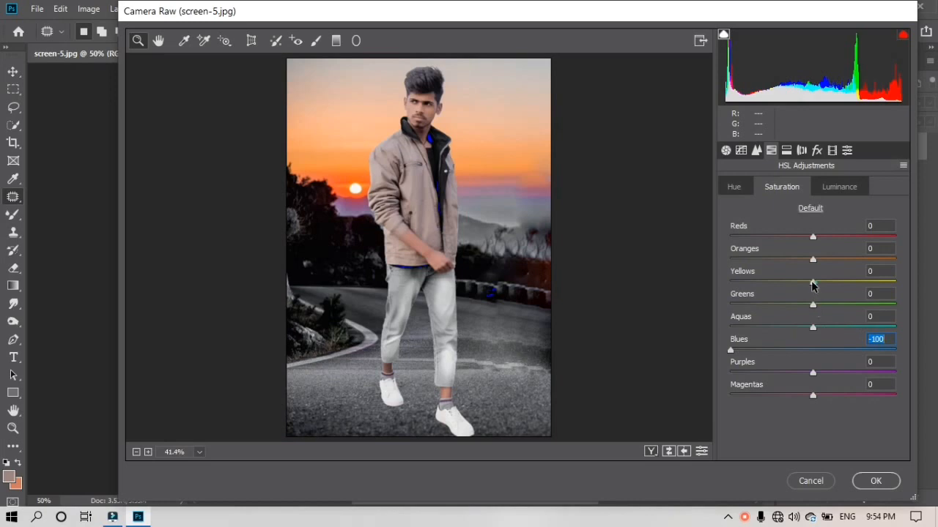
left_click_drag(812, 283, 904, 285)
left_click_drag(474, 287, 711, 314)
left_click_drag(811, 327, 725, 326)
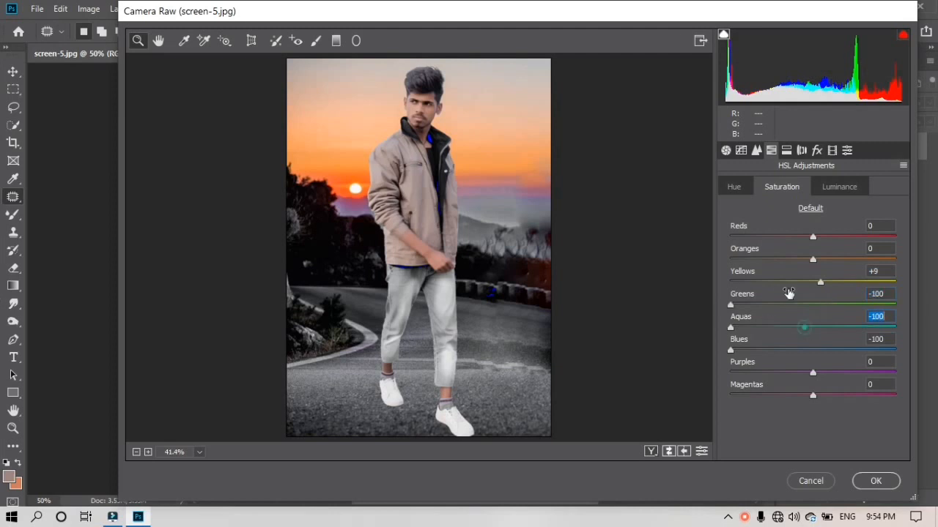
mouse_move(820, 282)
left_mouse_down()
mouse_move(809, 290)
mouse_move(817, 294)
left_mouse_up()
left_click(814, 305)
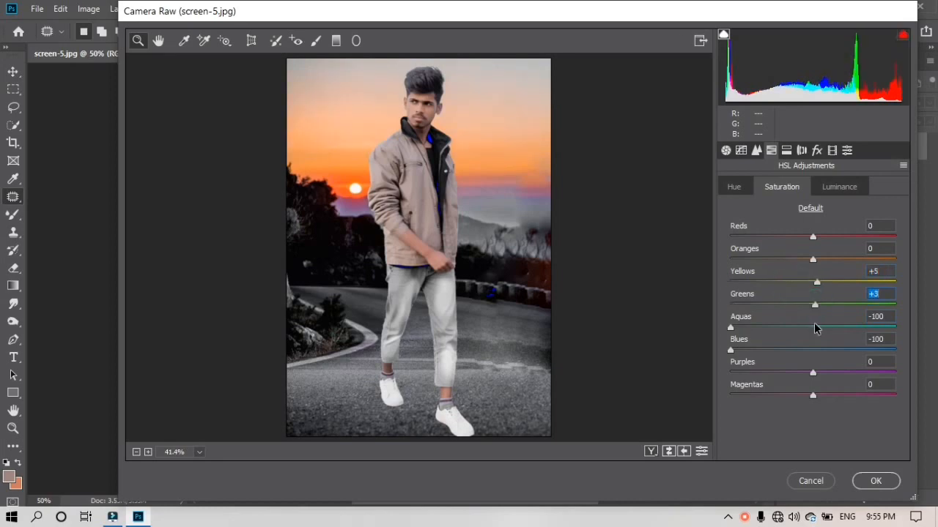
left_click(815, 328)
left_click(814, 350)
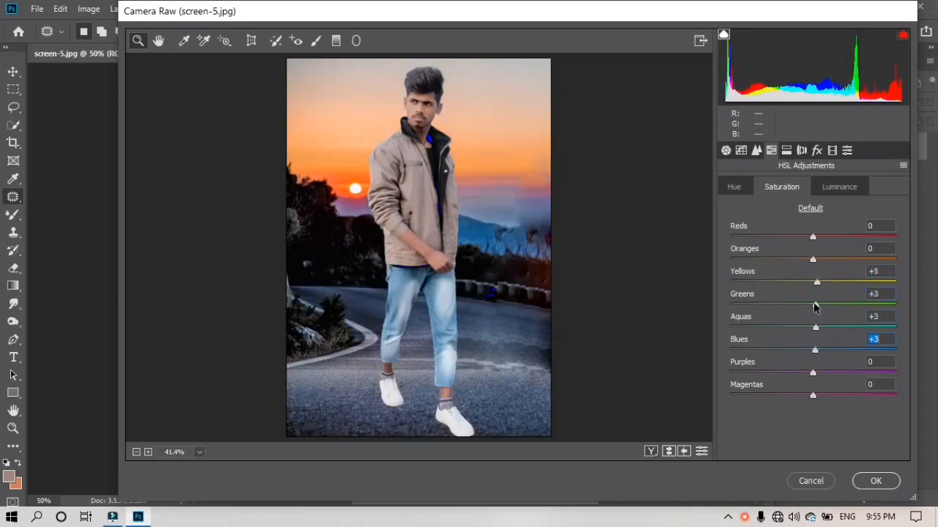
left_click(815, 305)
left_click(816, 304)
left_click(836, 189)
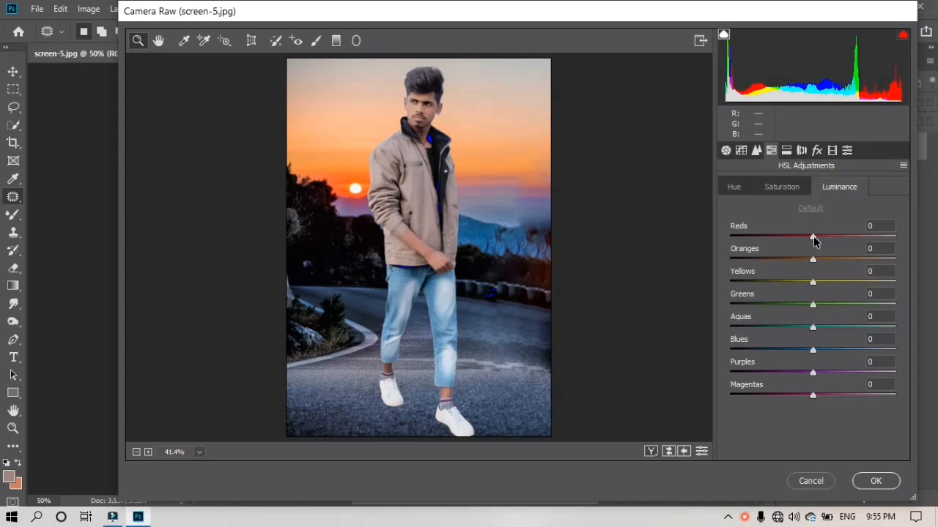
Brighten Reds luminance to +44 and Oranges to +42, and darken Yellows
left_click_drag(813, 236, 874, 262)
left_click_drag(813, 260, 846, 262)
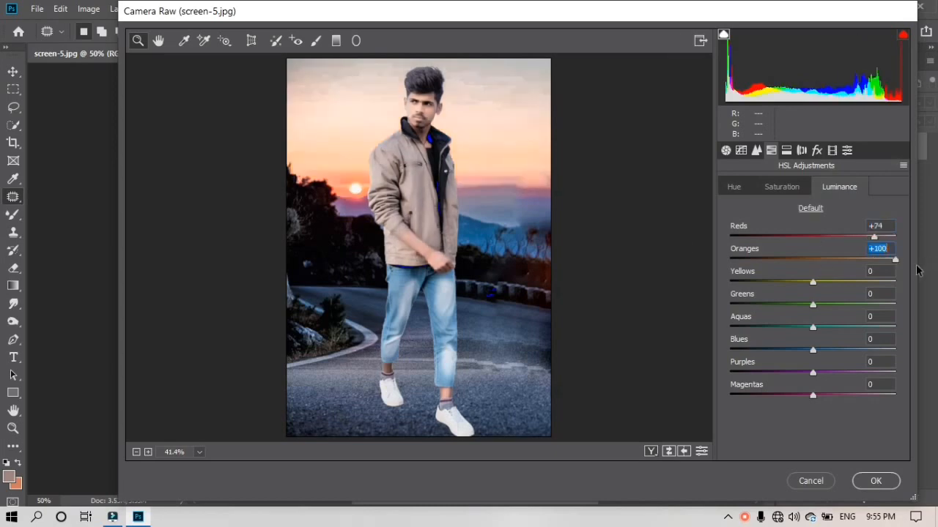
left_click(849, 236)
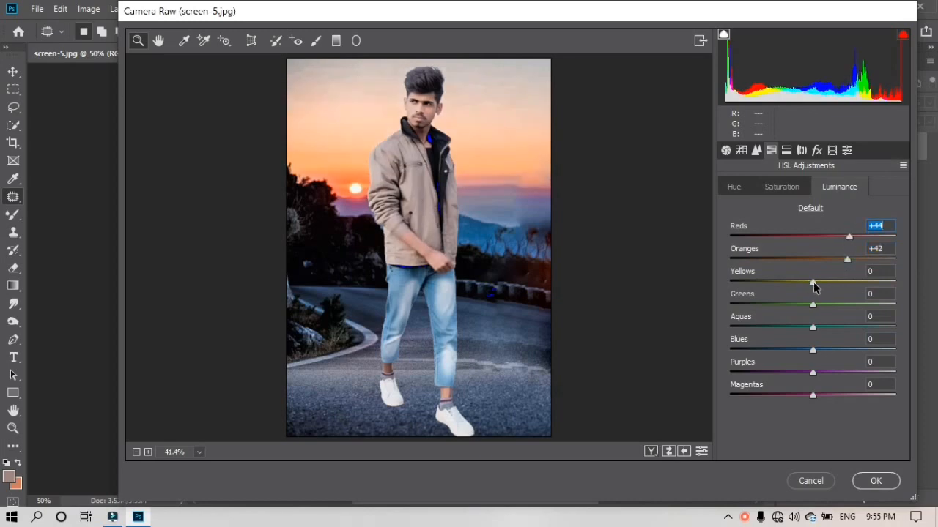
left_click(813, 284)
mouse_move(811, 284)
left_mouse_down()
mouse_move(758, 284)
mouse_move(807, 280)
left_mouse_up()
Set Blues luminance to -33, Purples to +18 and lift Yellows to +3
left_click_drag(812, 350, 730, 350)
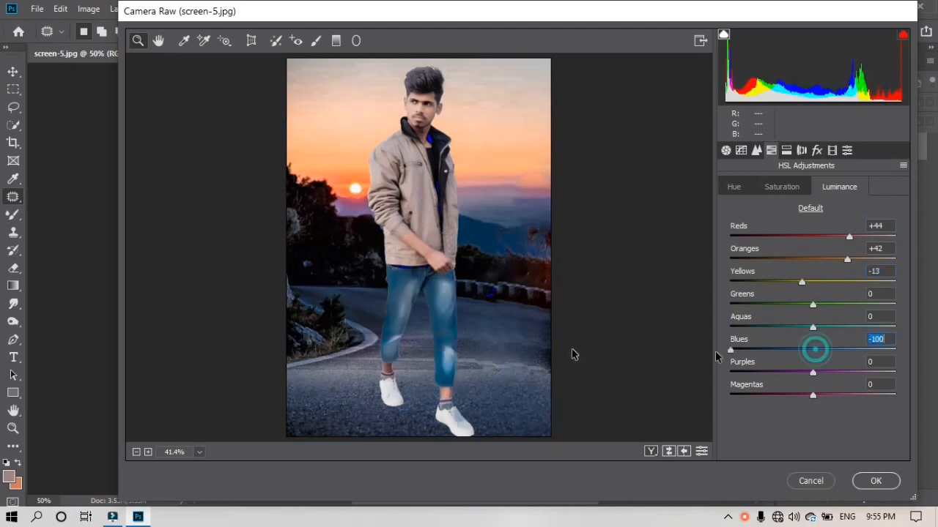
left_click_drag(730, 350, 897, 372)
left_click_drag(745, 367, 827, 372)
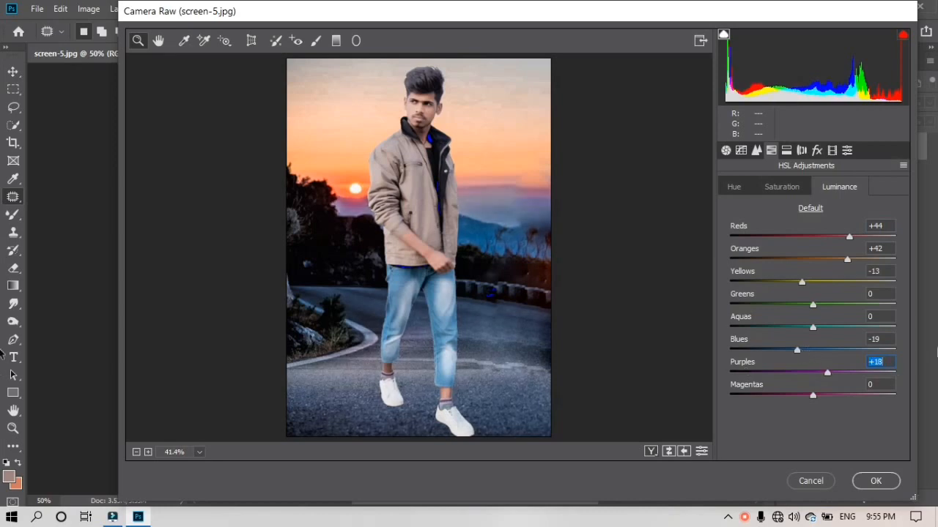
left_click_drag(3, 354, 812, 355)
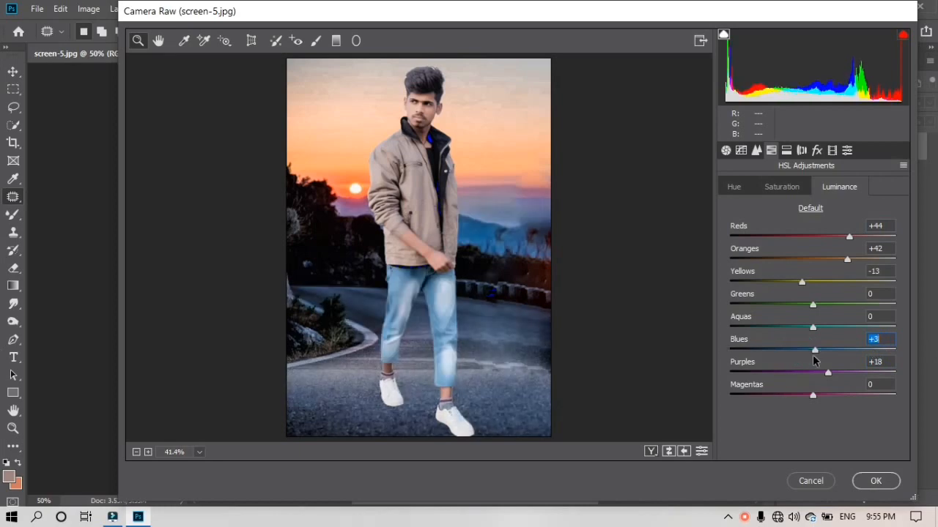
left_click(786, 352)
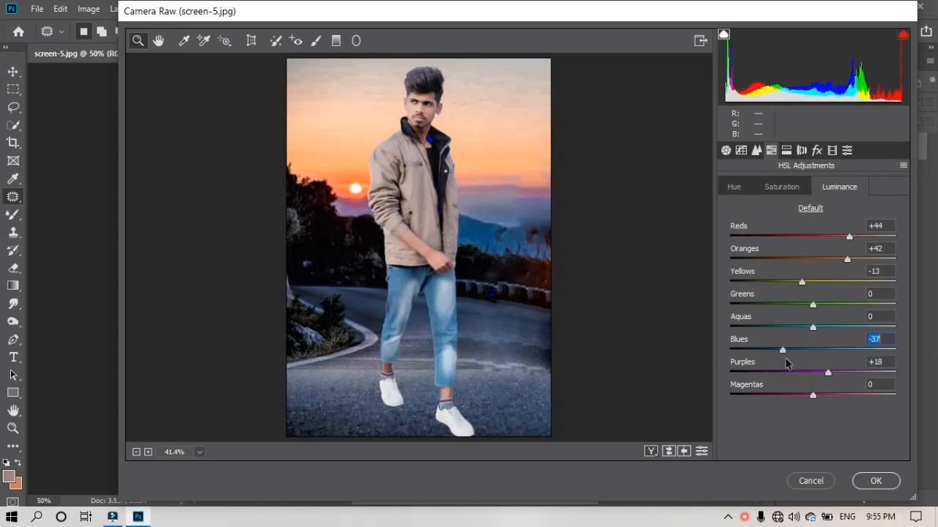
left_click(815, 284)
left_click(801, 151)
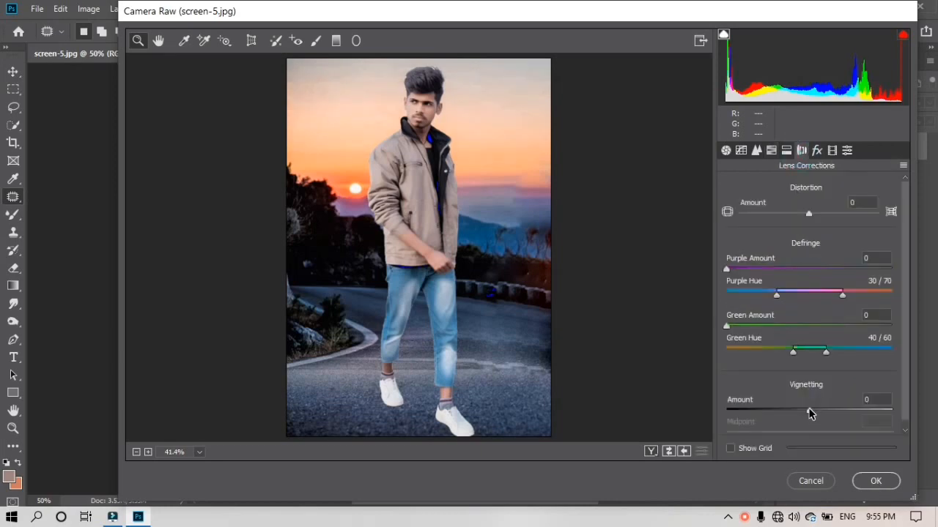
Add a post-crop vignette with Amount -23, Midpoint 53, Roundness -86, and apply it
left_click_drag(809, 412, 691, 413)
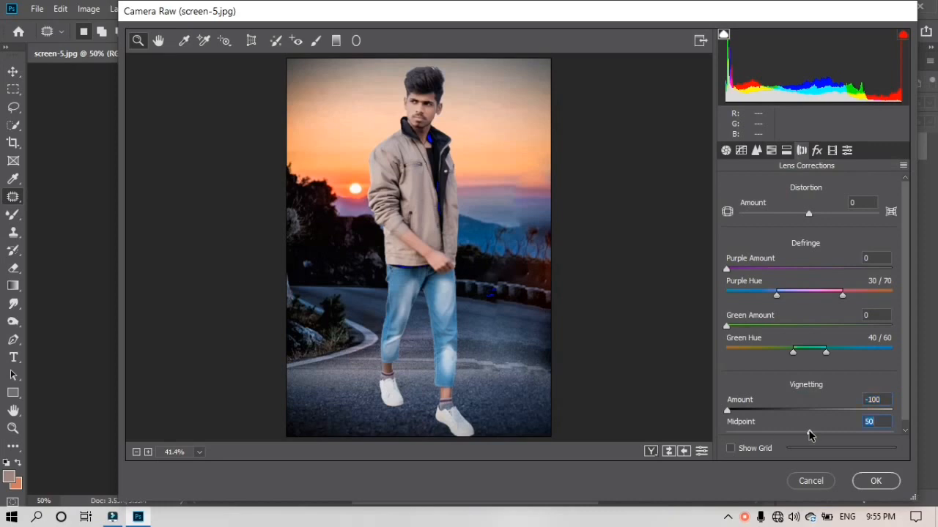
left_click_drag(809, 435, 921, 407)
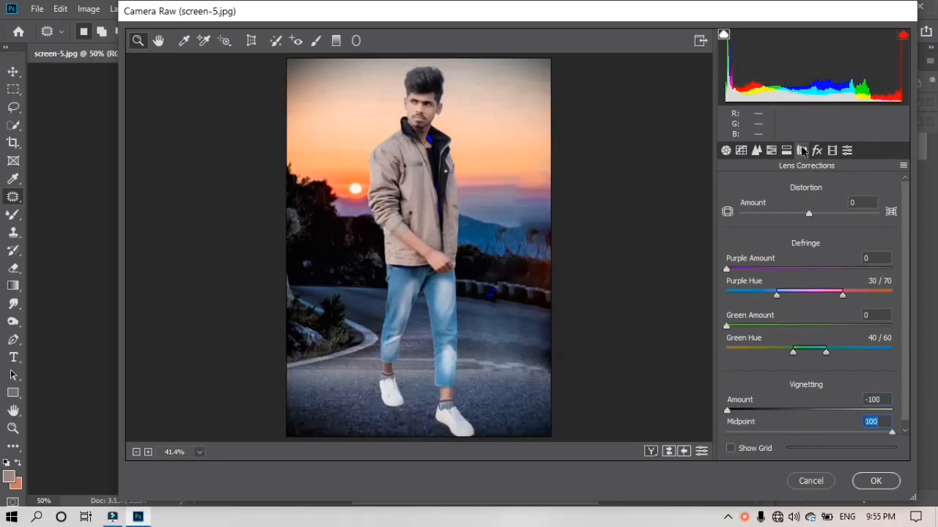
left_click(816, 151)
left_click_drag(811, 328, 745, 329)
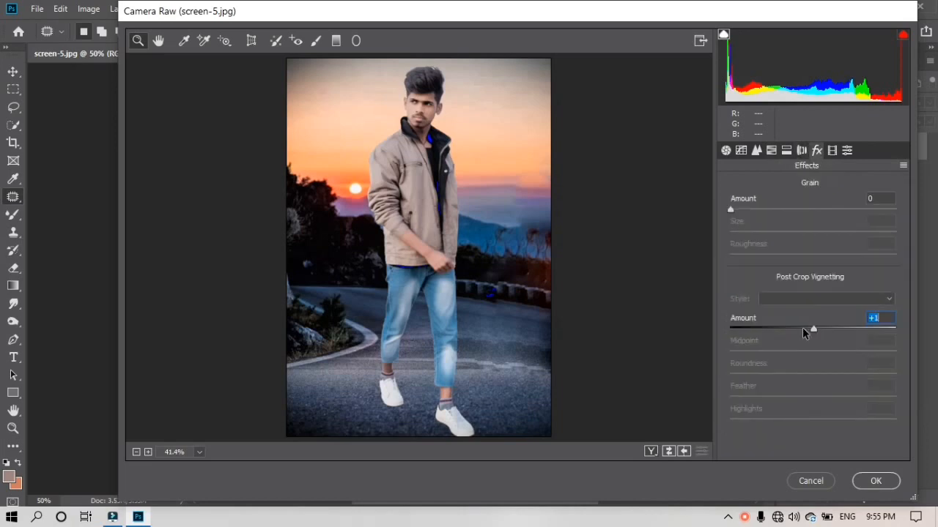
left_click(793, 324)
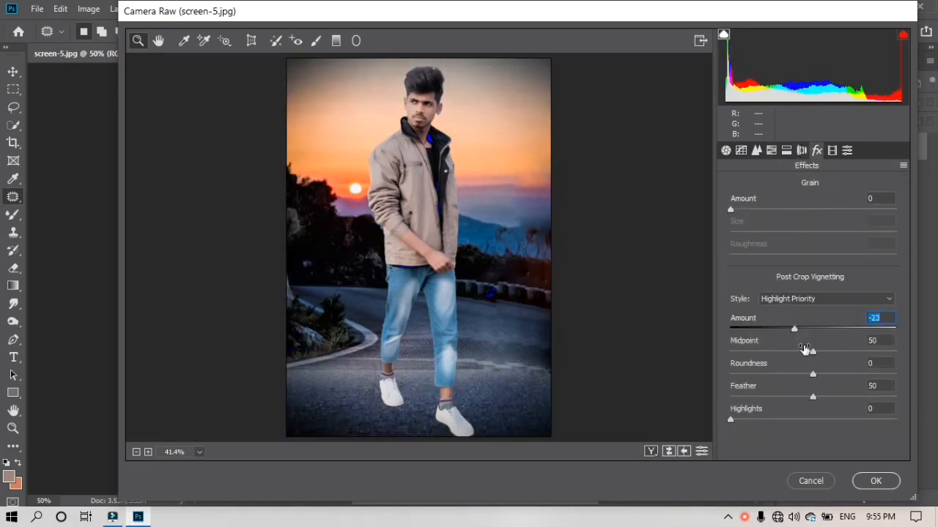
left_click(813, 354)
left_click_drag(819, 353, 821, 333)
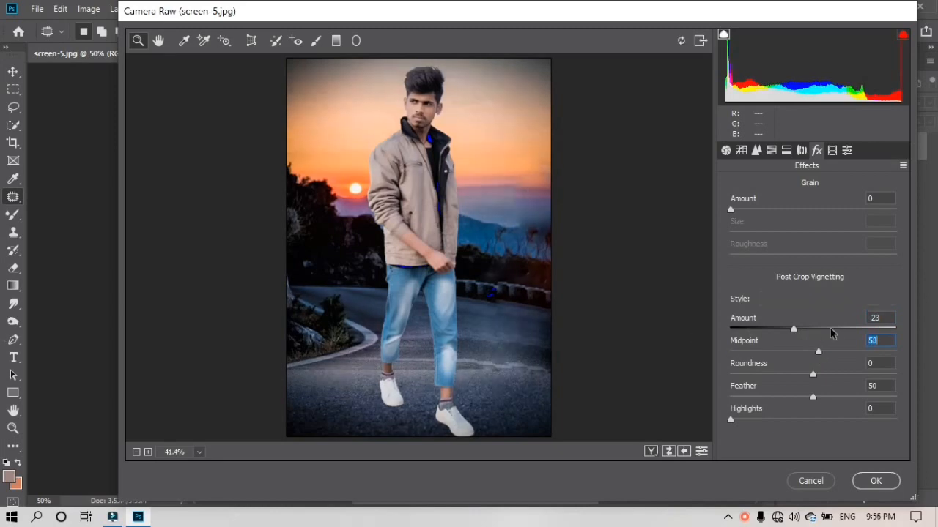
left_click(814, 378)
left_click_drag(813, 377, 748, 378)
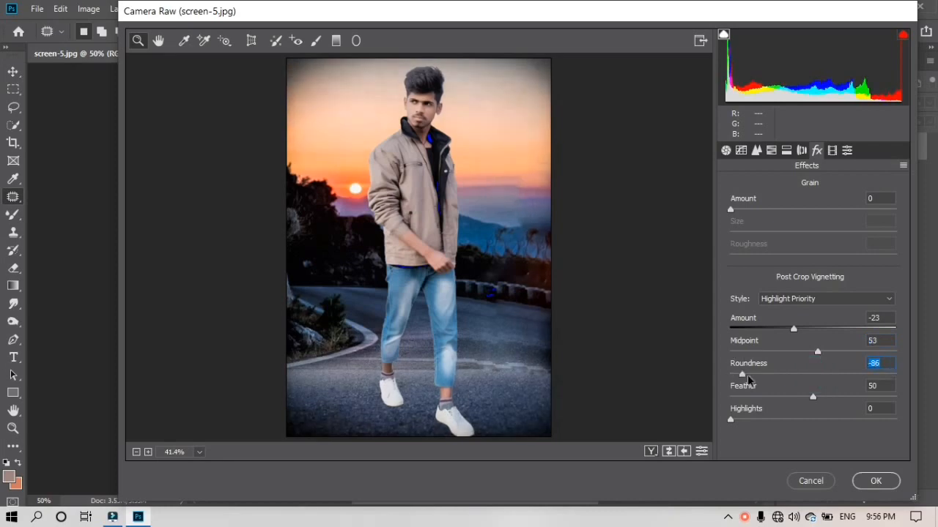
left_click(876, 480)
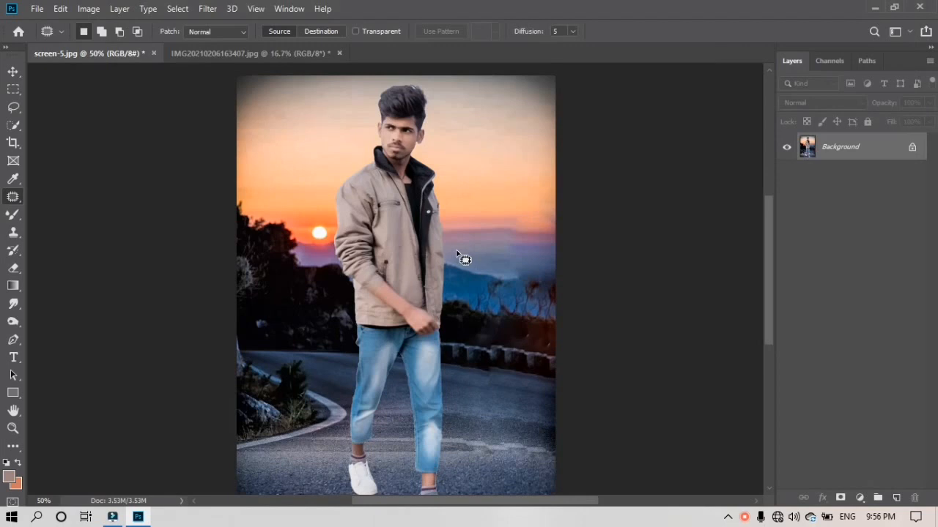
Switch to the regular Brush tool from the brush-tool group in the toolbar
scroll(457, 254, "down", 2)
scroll(457, 254, "up", 1)
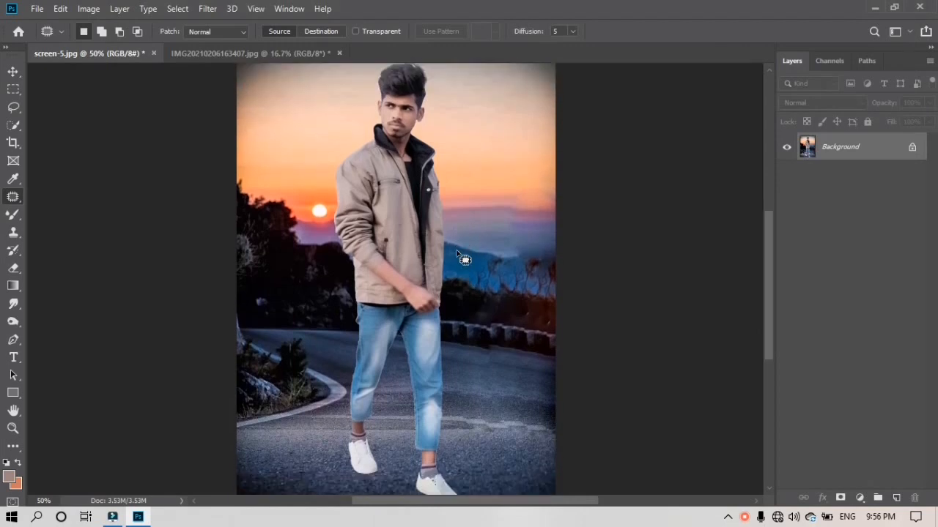
scroll(457, 254, "down", 3)
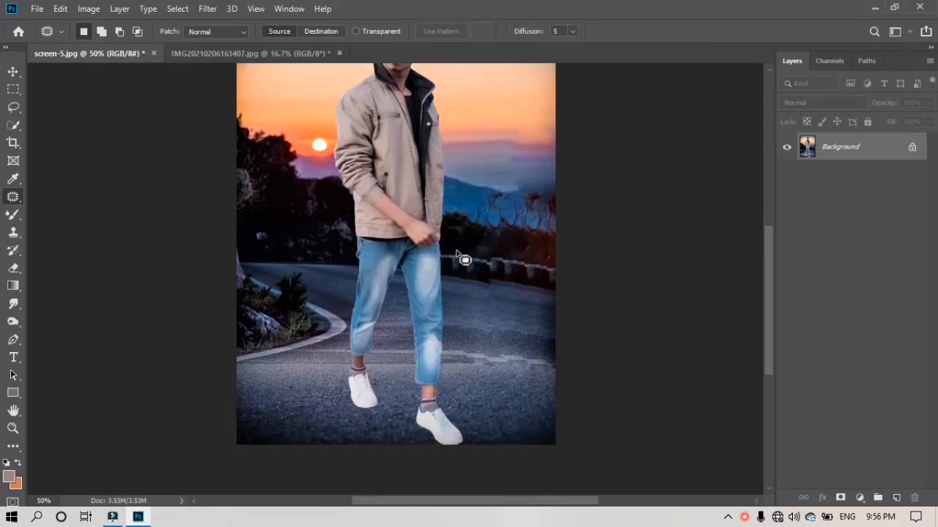
left_click(13, 268)
left_click(13, 250)
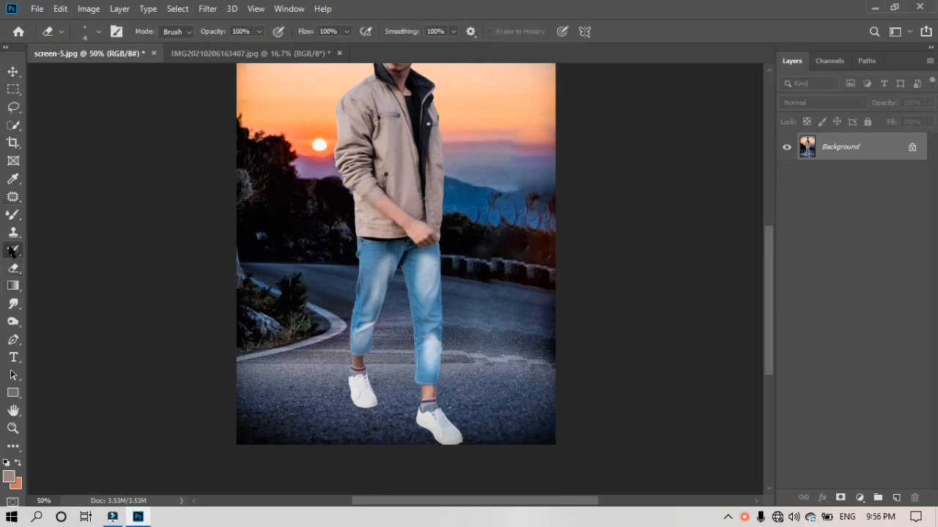
left_click(13, 233)
left_click(13, 215)
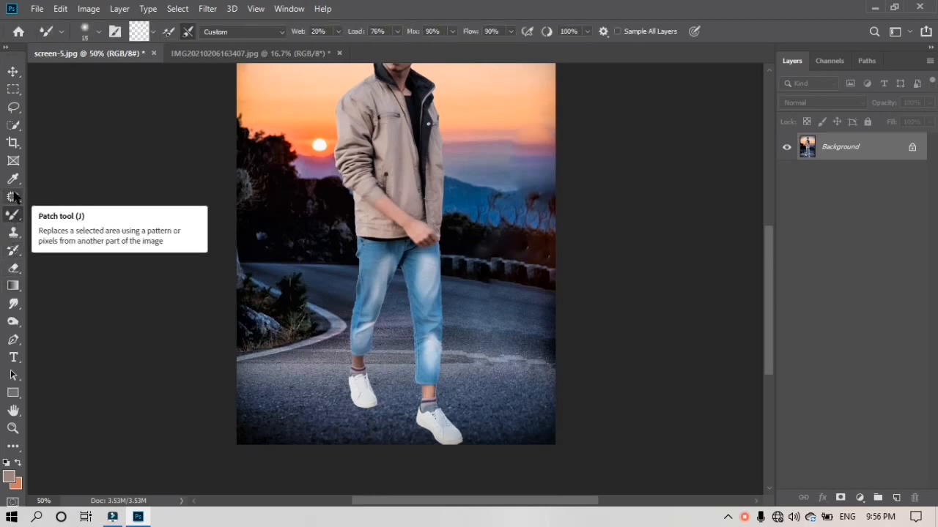
right_click(12, 216)
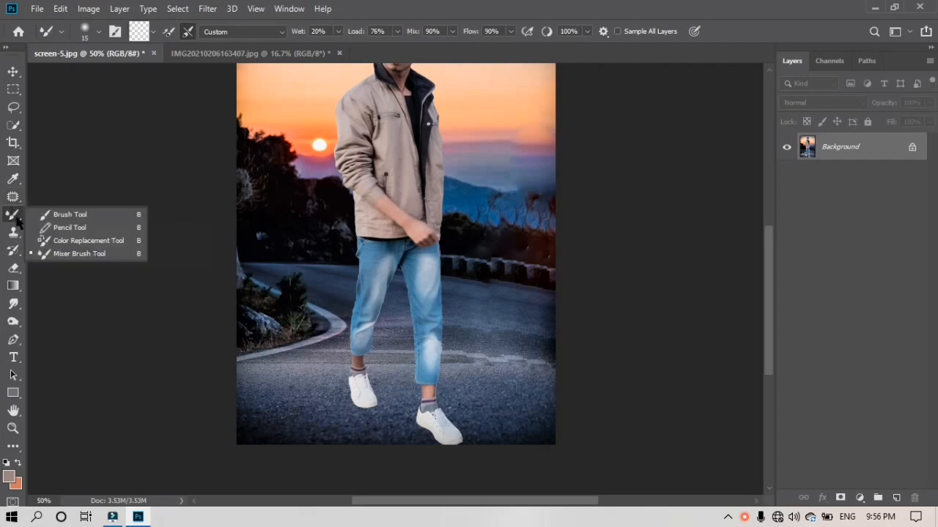
left_click(66, 213)
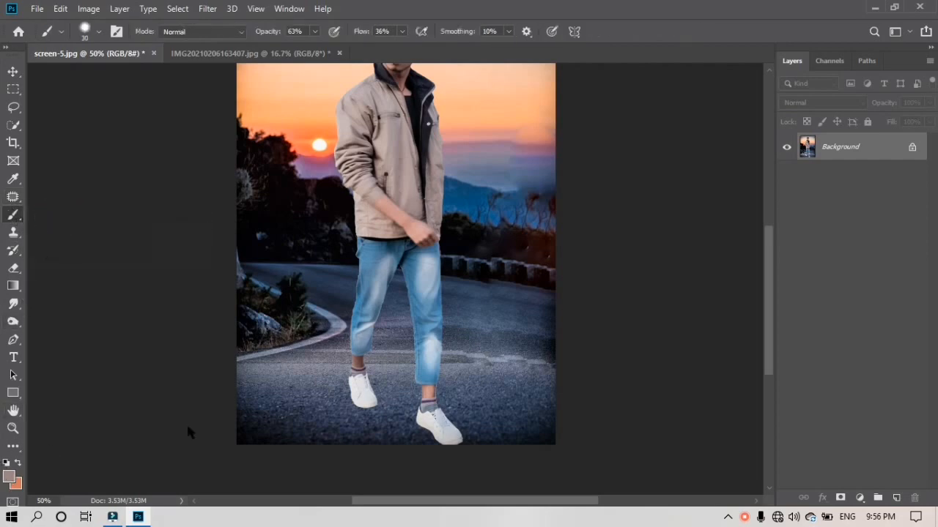
Sample the dark road as foreground colour and set the brush to 36% opacity, 22% flow
left_click(9, 477)
left_click(294, 411)
left_click(784, 249)
left_click_drag(314, 33, 295, 49)
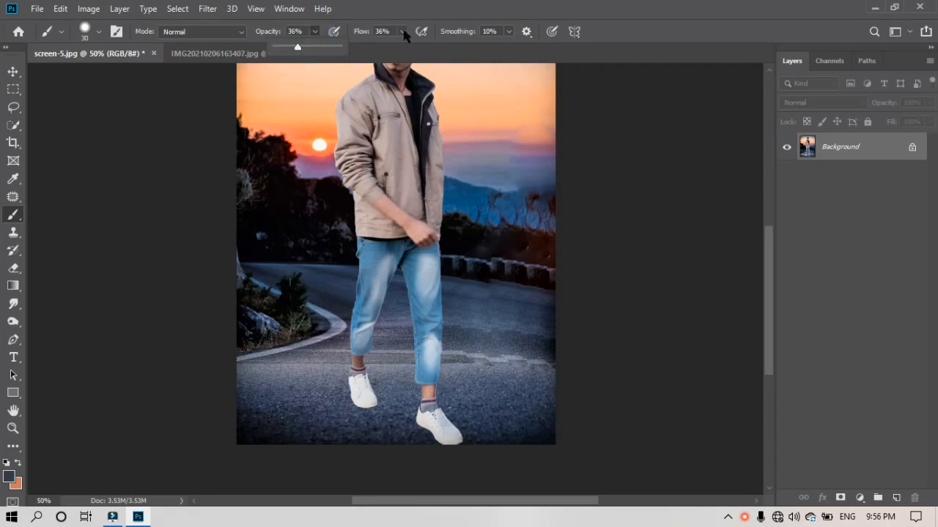
left_click_drag(403, 33, 397, 47)
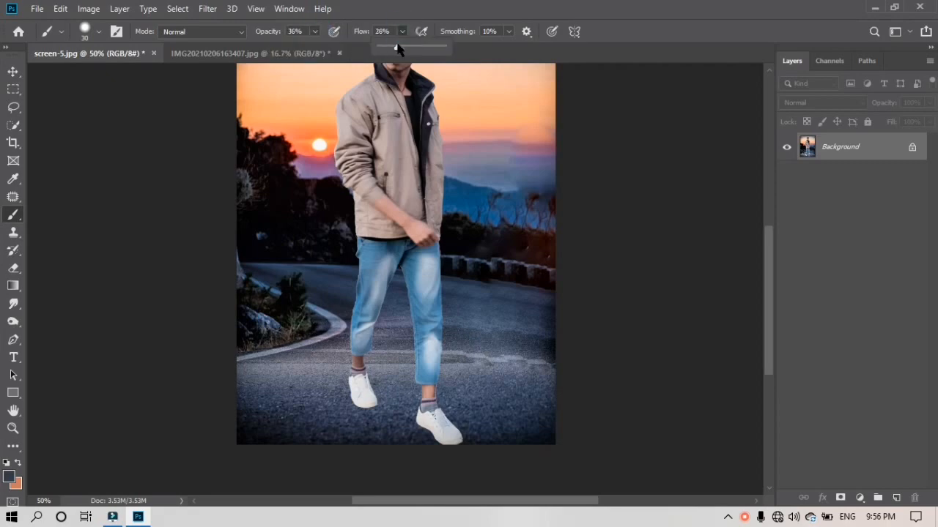
left_click(342, 380)
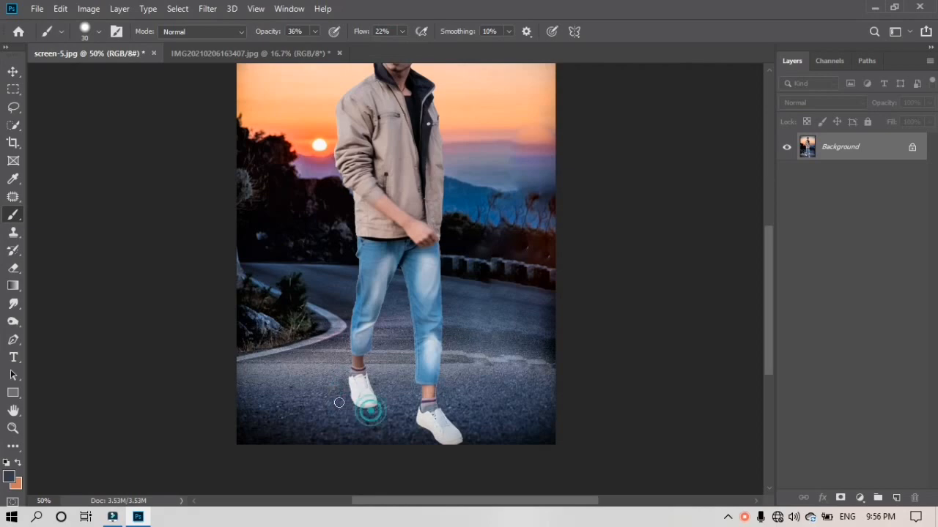
Paint road colour over the left shoe and right trouser leg, undoing trial strokes on the sleeve
left_click_drag(348, 396, 362, 401)
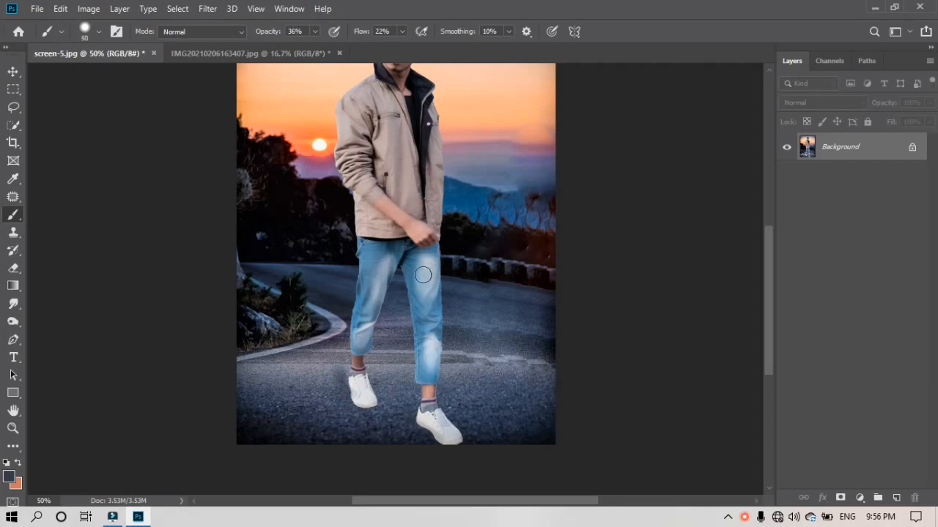
left_click_drag(430, 307, 430, 342)
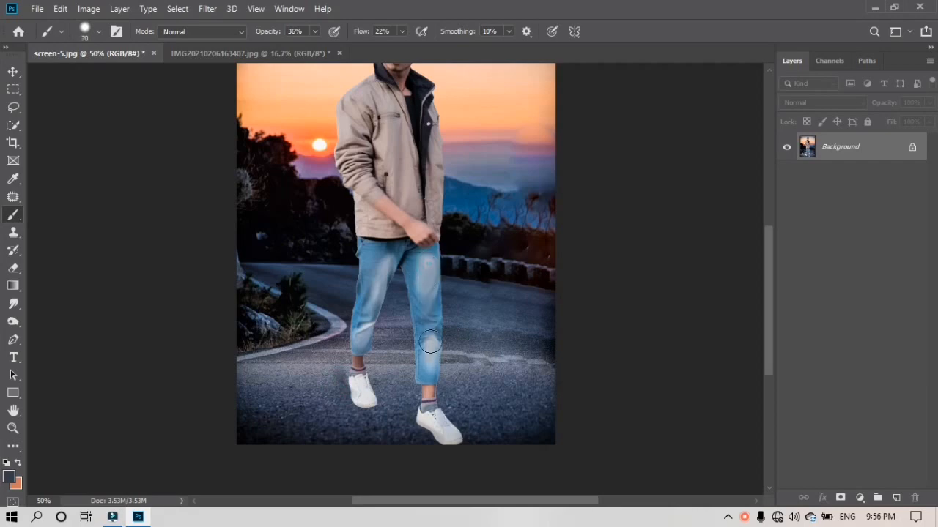
left_click(419, 268)
scroll(366, 293, "up", 2)
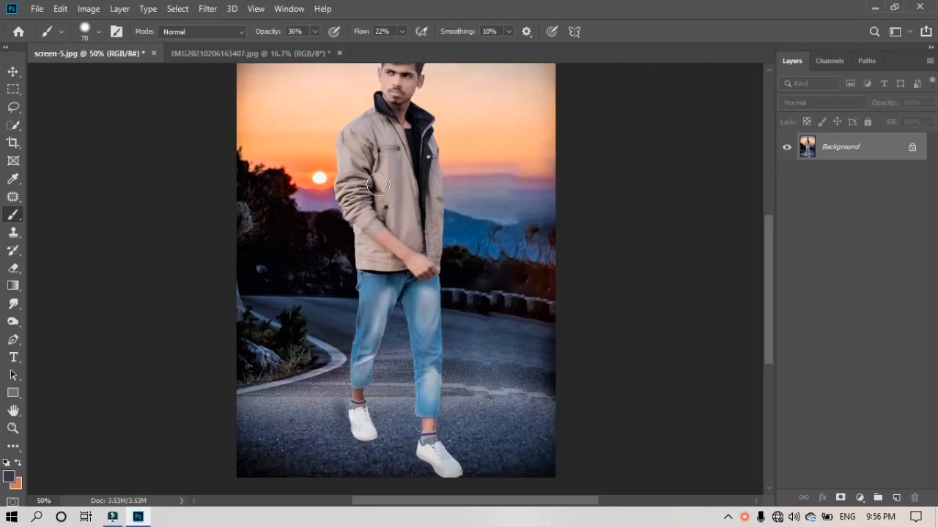
scroll(377, 185, "up", 2)
left_click_drag(372, 165, 357, 223)
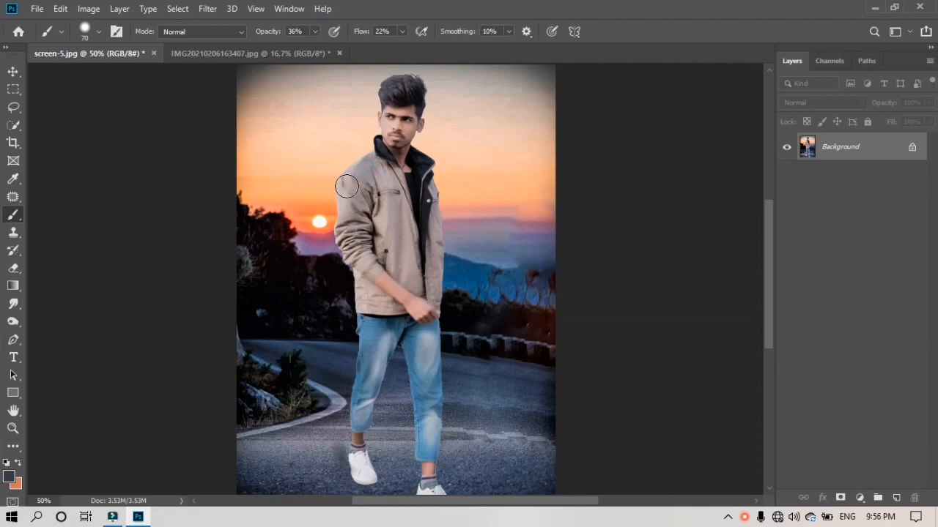
left_click_drag(349, 179, 352, 244)
key("ctrl+z")
key("ctrl+z")
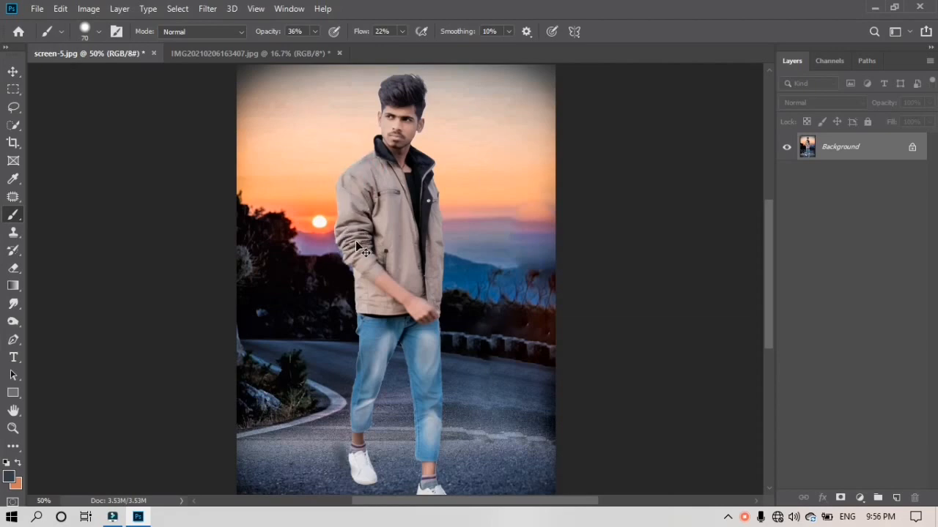
Select the Burn tool and test burning the jacket's shoulder, chest and front edge, then undo
left_click(12, 321)
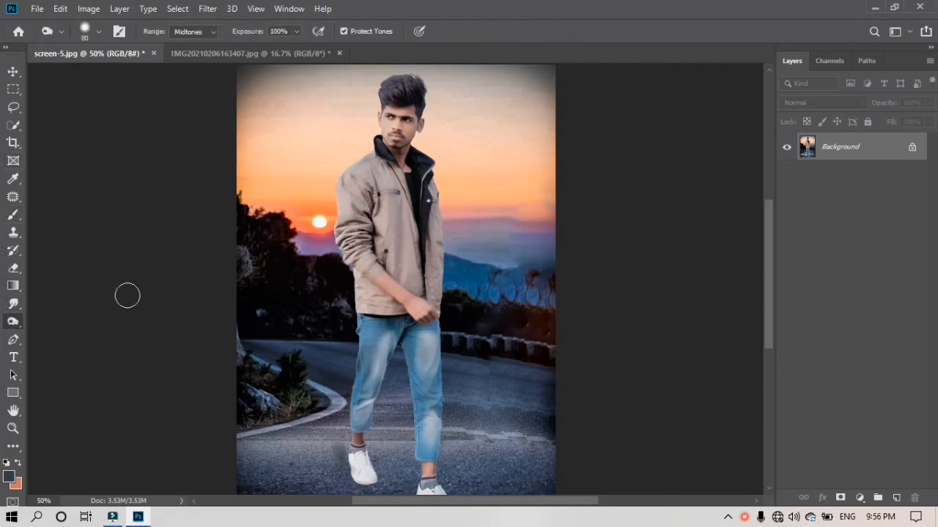
left_click_drag(346, 233, 371, 215)
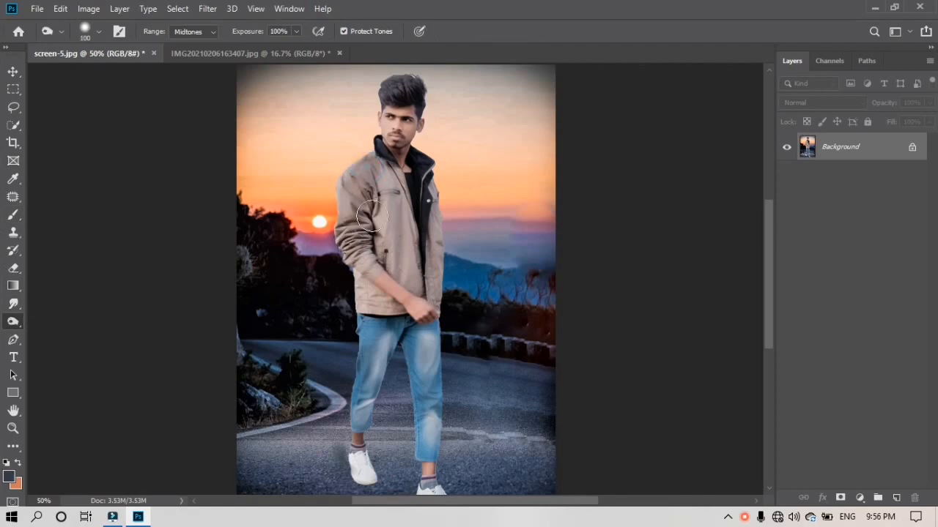
mouse_move(389, 176)
left_mouse_down()
mouse_move(394, 264)
mouse_move(404, 194)
left_mouse_up()
mouse_move(416, 265)
left_mouse_down()
mouse_move(447, 186)
mouse_move(444, 247)
left_mouse_up()
key("ctrl+z")
key("ctrl+z")
key("ctrl+z")
key("ctrl+z")
key("ctrl+z")
Lower burn exposure to 46%, gently burn the jacket's shoulder and right edge, and enlarge the brush to 250
scroll(443, 246, "down", 2)
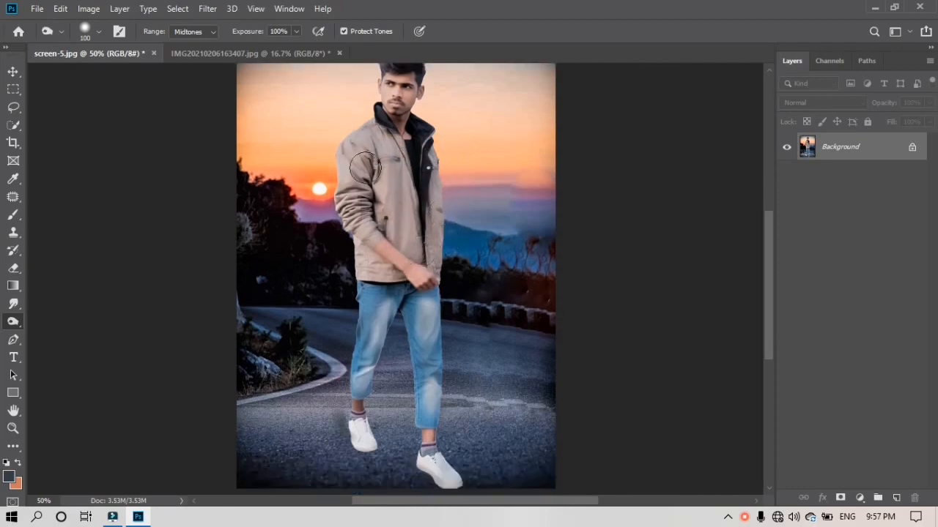
left_click_drag(297, 31, 265, 60)
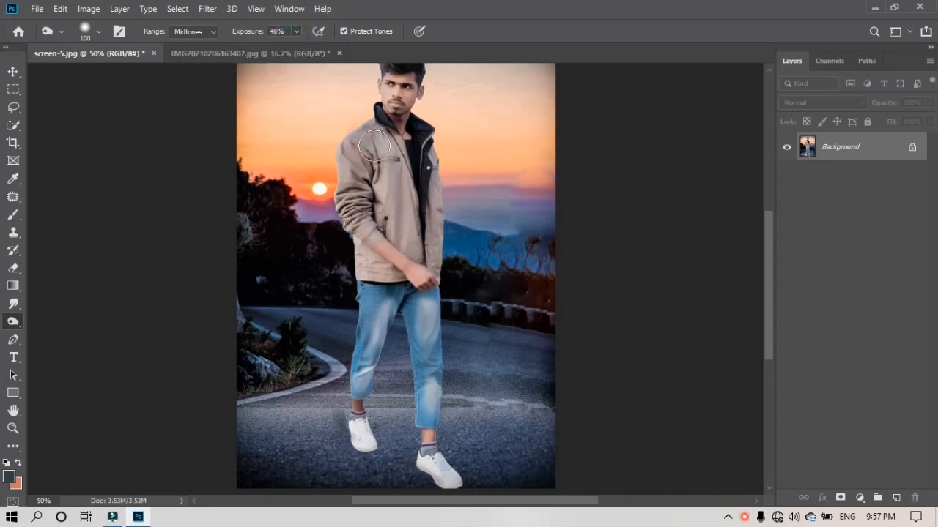
left_click_drag(374, 147, 402, 211)
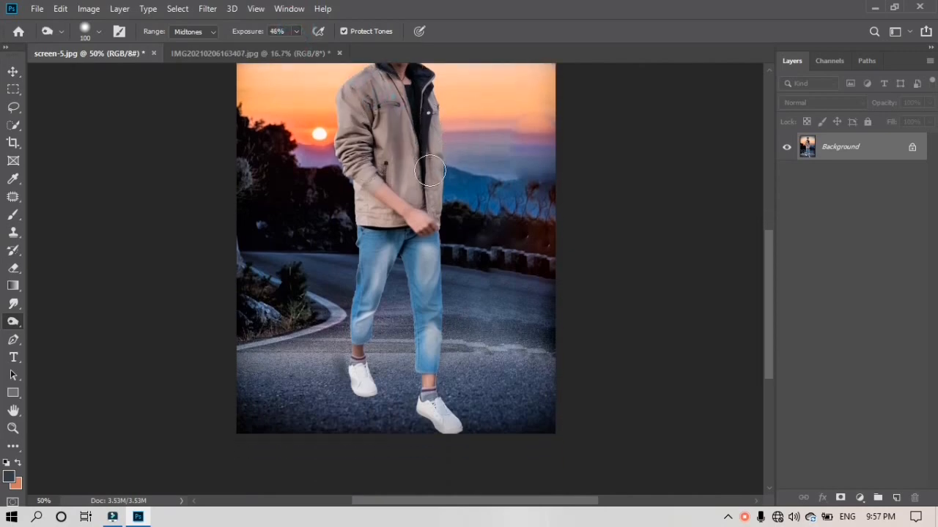
left_click_drag(441, 181, 446, 264)
scroll(426, 227, "down", 2)
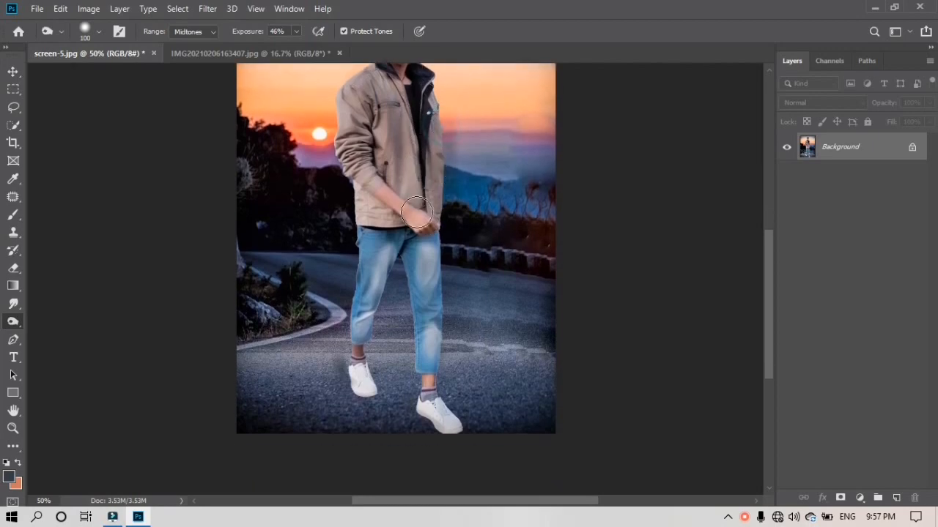
scroll(429, 178, "up", 2)
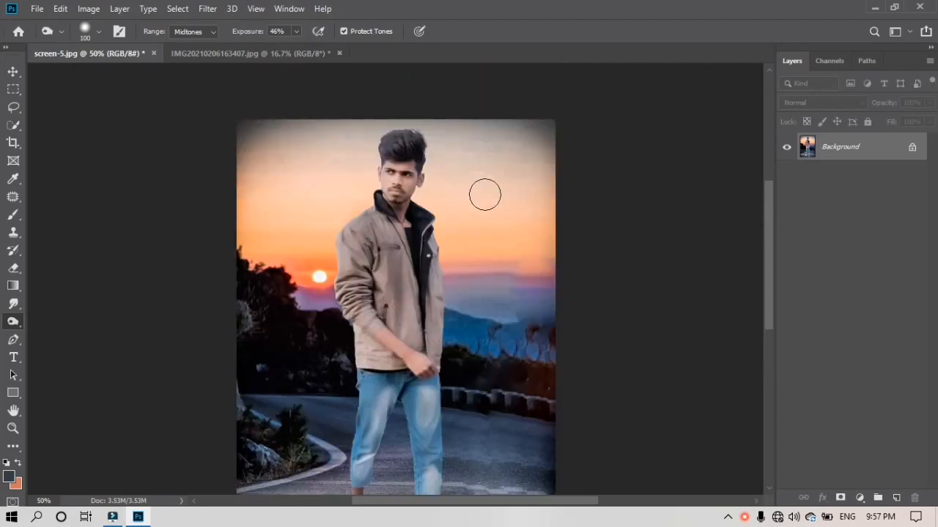
key("bracketright")
key("bracketright")
key("bracketright")
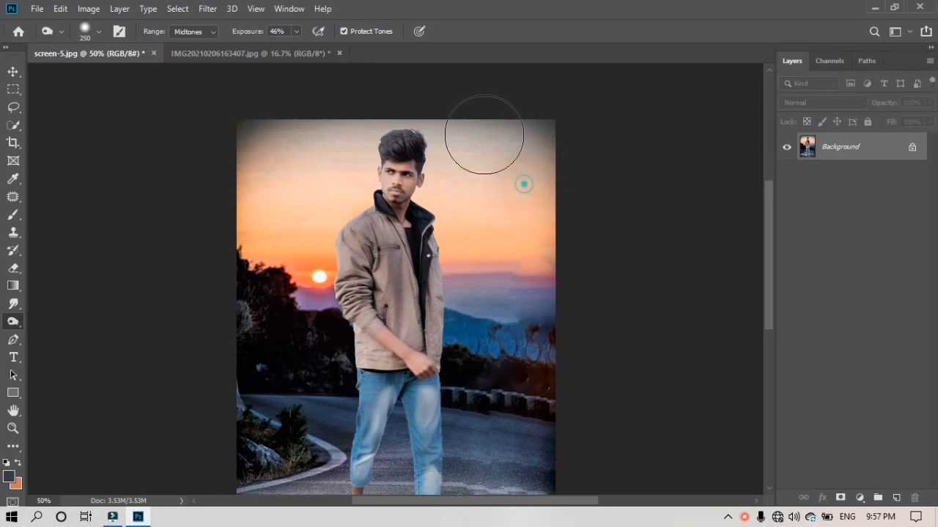
Burn the upper sky, undo the overly dark spot, and darken the photo's top-left corner
mouse_move(487, 205)
left_mouse_down()
mouse_move(398, 127)
mouse_move(461, 125)
mouse_move(252, 82)
mouse_move(362, 143)
mouse_move(286, 215)
mouse_move(291, 174)
left_mouse_up()
scroll(352, 92, "down", 2)
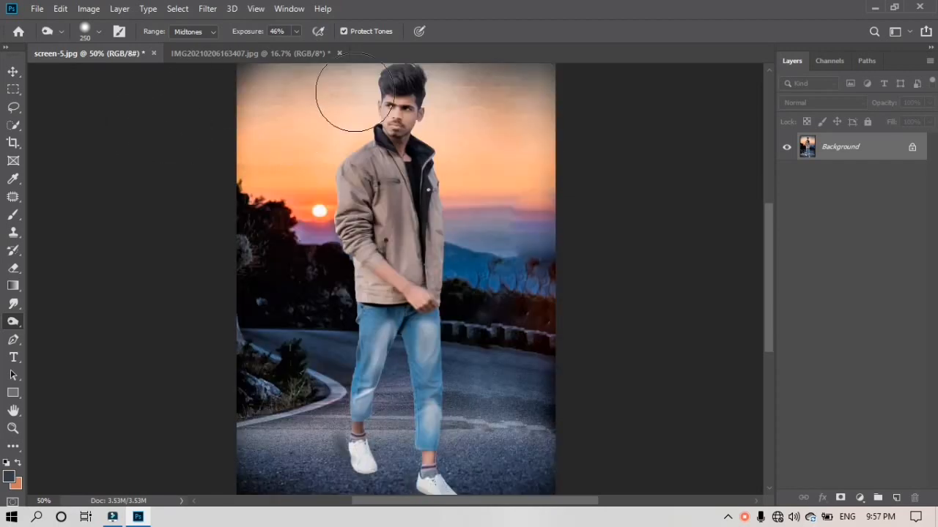
scroll(352, 108, "up", 1)
scroll(351, 107, "up", 1)
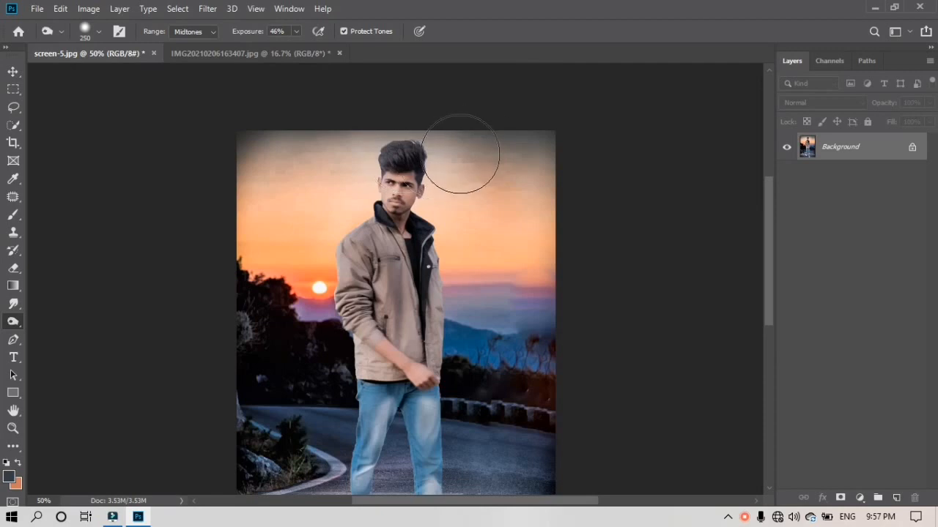
left_click(460, 154)
key("ctrl+z")
key("ctrl+z")
key("ctrl+z")
left_click(260, 127)
Darken the lower road, then with a larger brush burn the right-side sky, hills and left edge
scroll(298, 146, "down", 4)
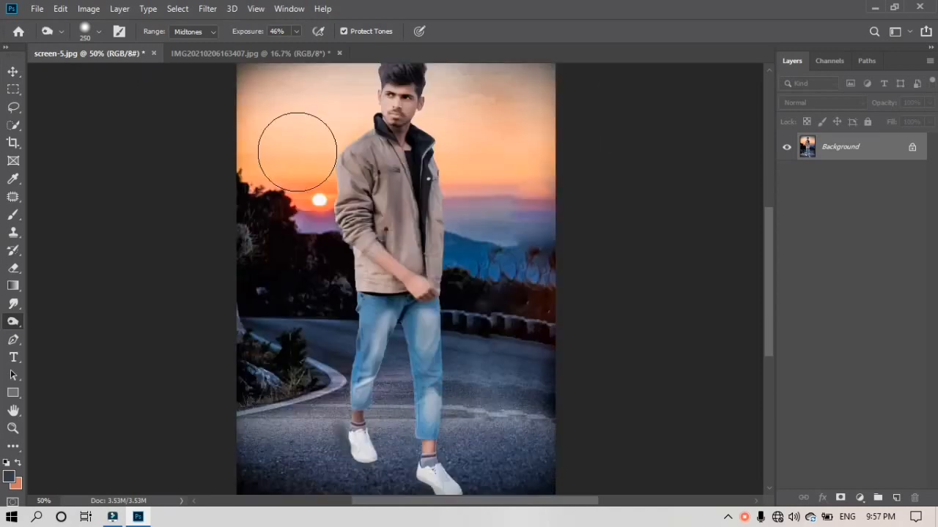
mouse_move(402, 372)
left_mouse_down()
mouse_move(313, 346)
mouse_move(257, 302)
mouse_move(289, 278)
left_mouse_up()
mouse_move(527, 230)
left_mouse_down()
mouse_move(512, 257)
mouse_move(508, 247)
left_mouse_up()
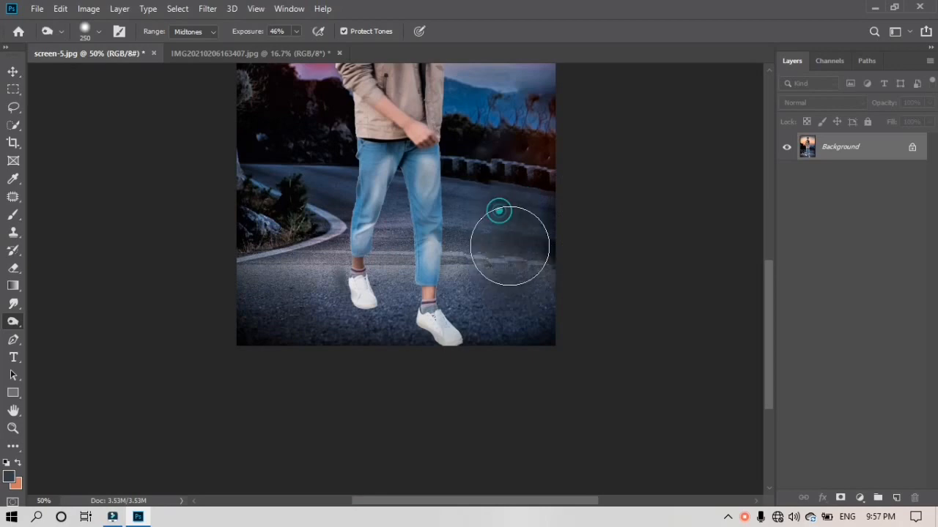
scroll(511, 219, "up", 4)
key("bracketright")
key("bracketright")
key("bracketright")
left_click(518, 183)
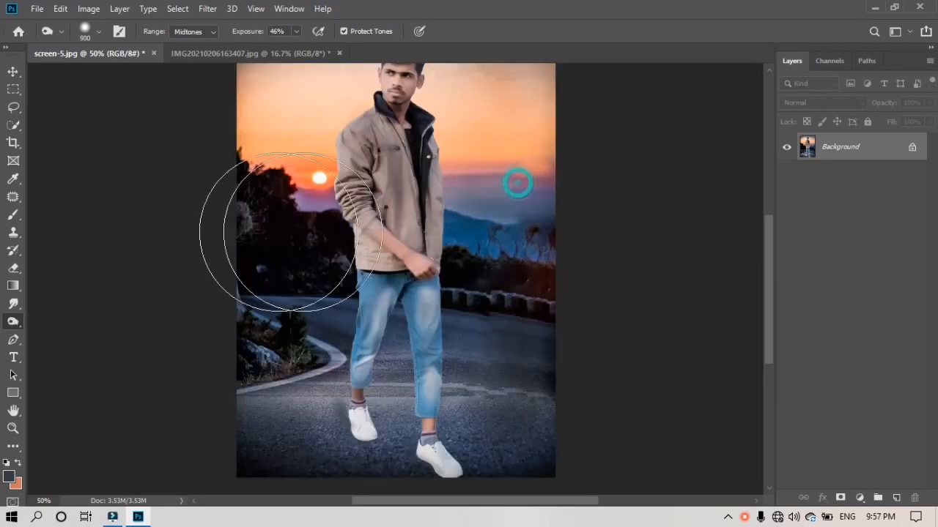
scroll(245, 172, "up", 4)
left_click_drag(256, 192, 239, 256)
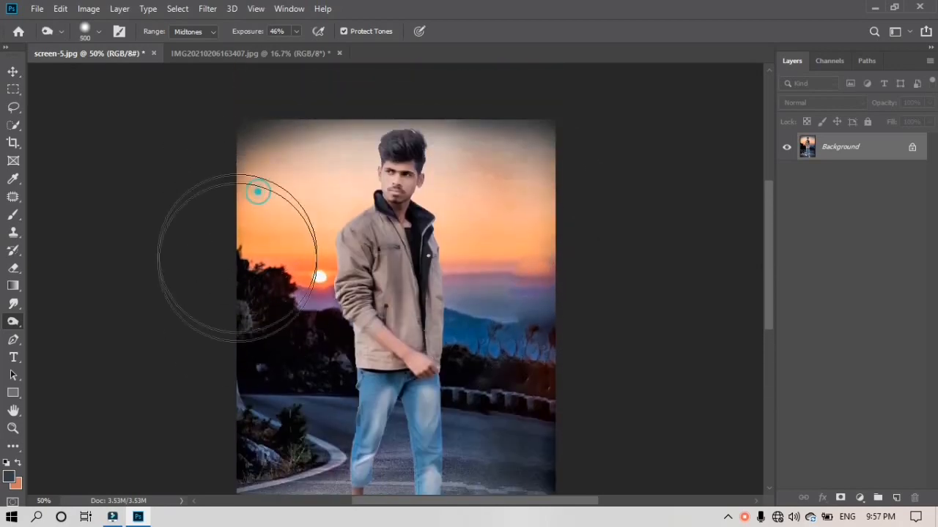
Burn the road beside the left shoe with a smaller brush, reduce it to size 80, and zoom out
scroll(241, 278, "down", 3)
scroll(247, 342, "down", 2)
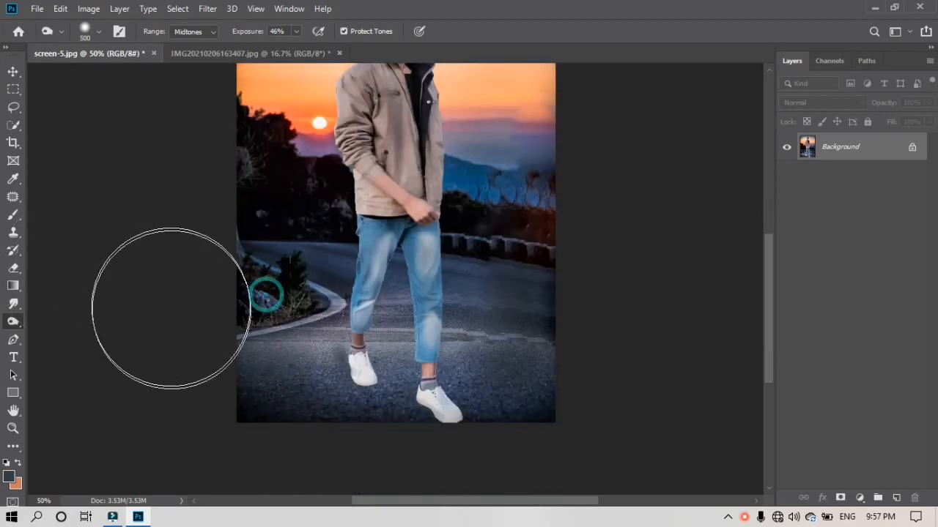
scroll(220, 315, "down", 2)
scroll(315, 302, "up", 2)
key("bracketleft")
key("bracketleft")
key("bracketleft")
key("bracketleft")
key("bracketleft")
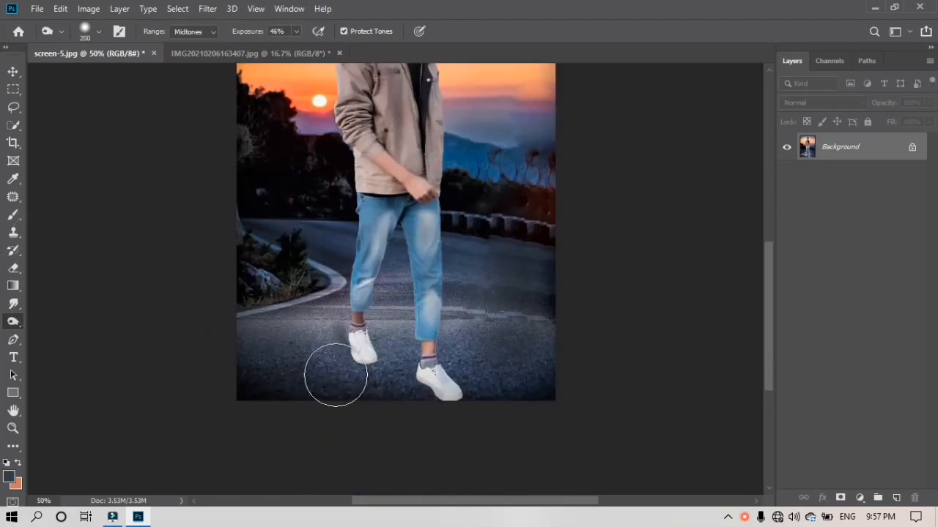
left_click_drag(334, 360, 241, 364)
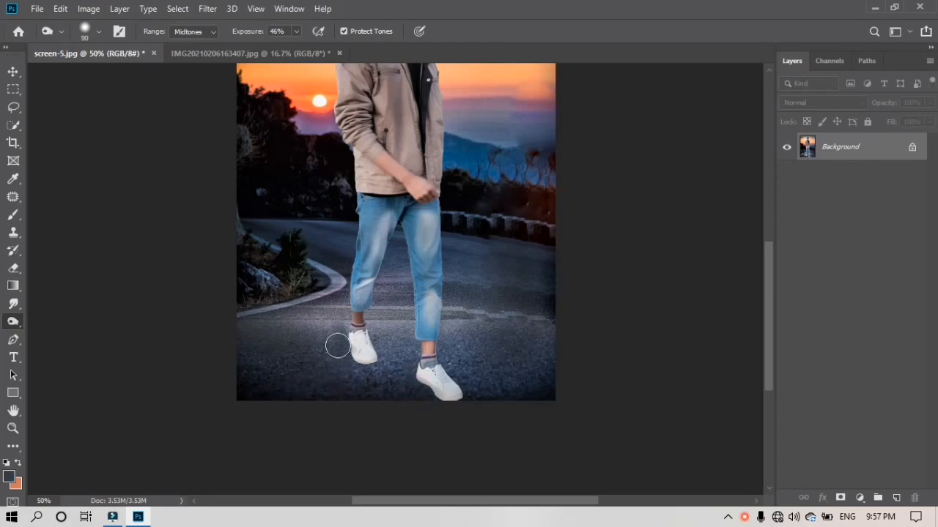
key("bracketleft")
scroll(343, 354, "up", 2)
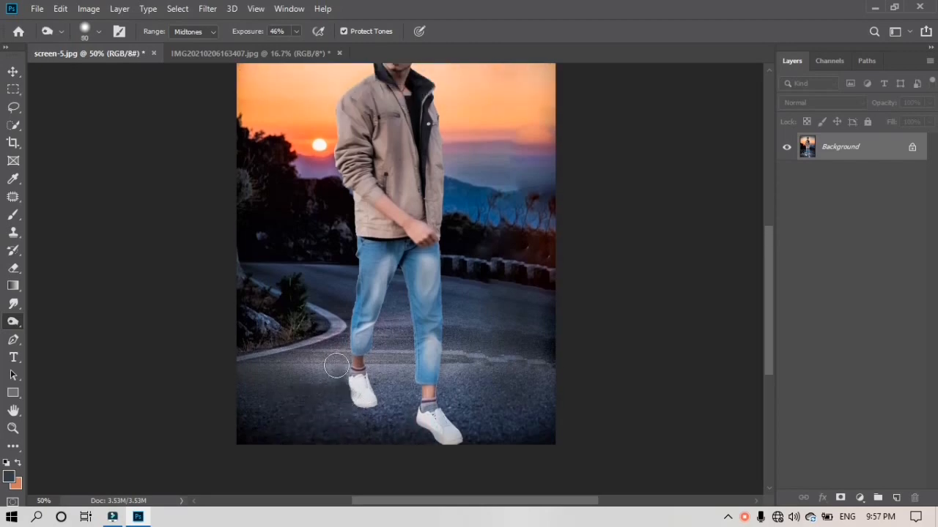
scroll(293, 383, "up", 5)
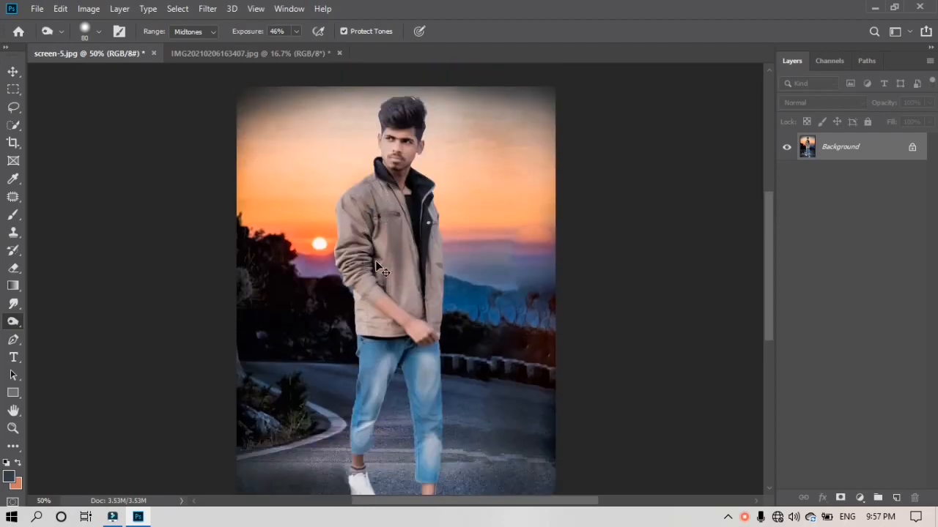
key("ctrl+minus")
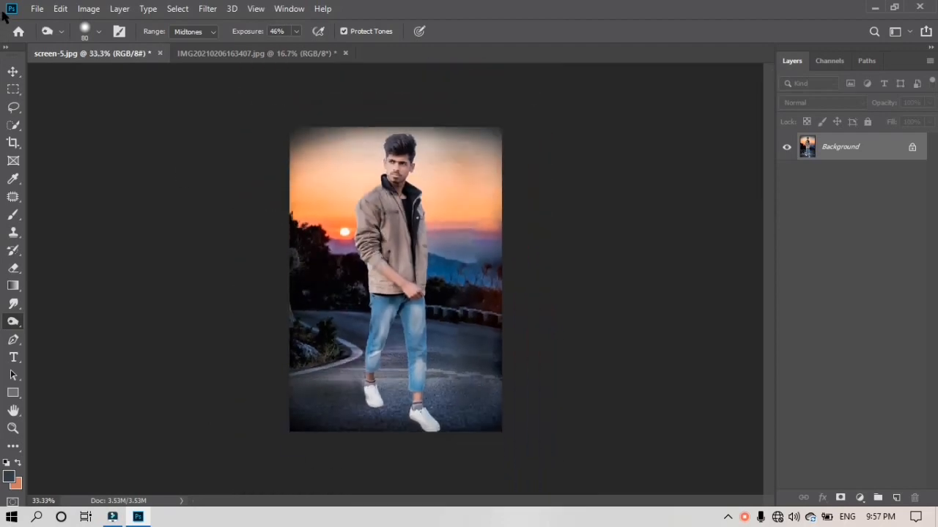
Place an image from E:\sun light effect, then discard the wrongly placed one
left_click(38, 8)
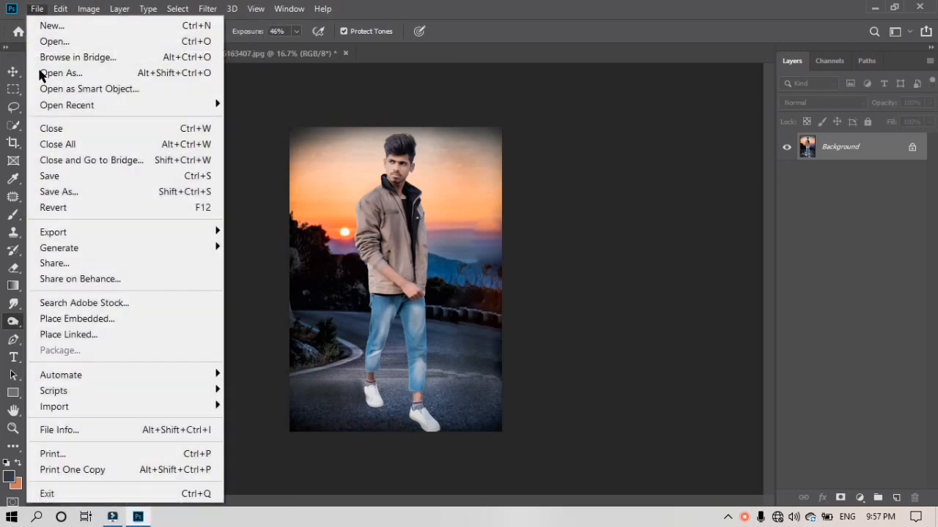
left_click(77, 319)
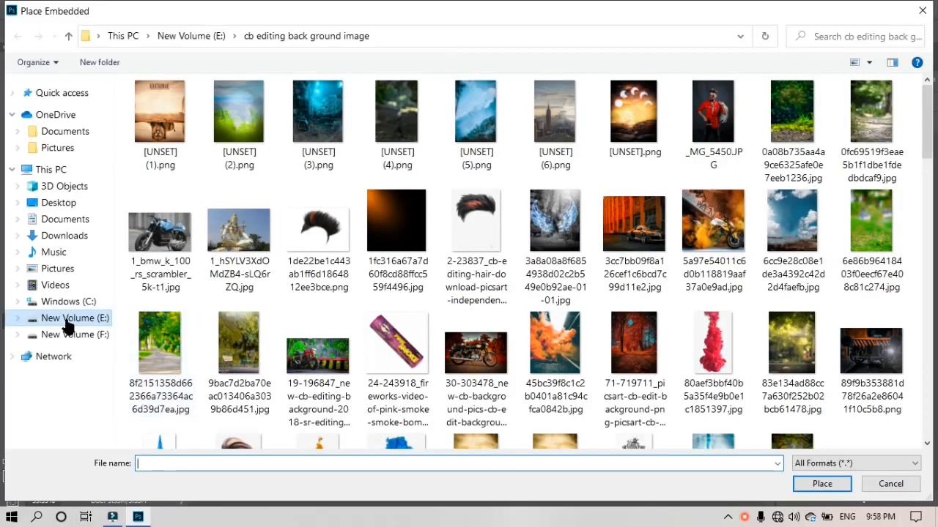
left_click(69, 319)
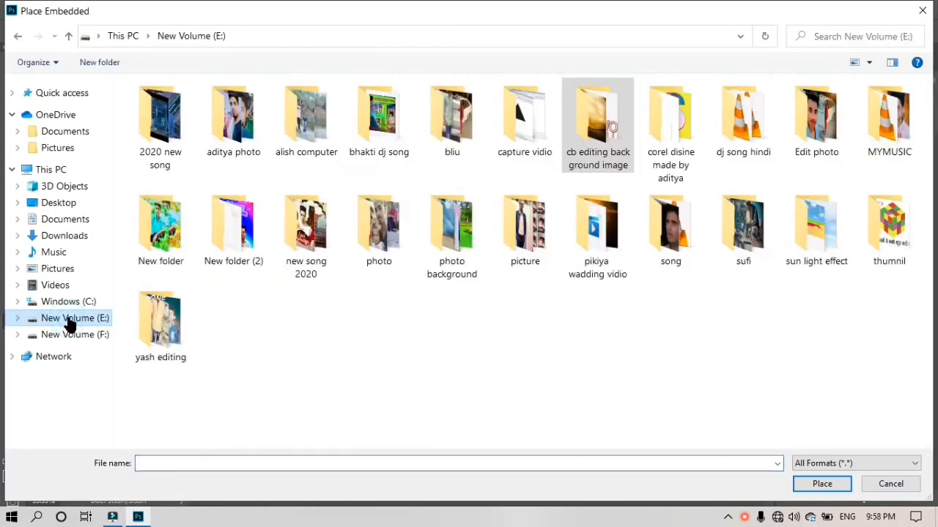
left_click(800, 251)
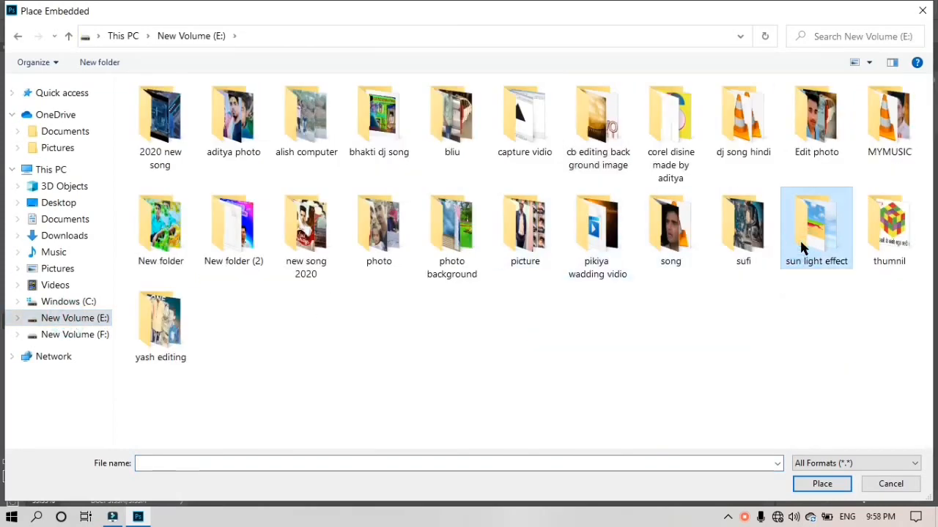
double_click(801, 242)
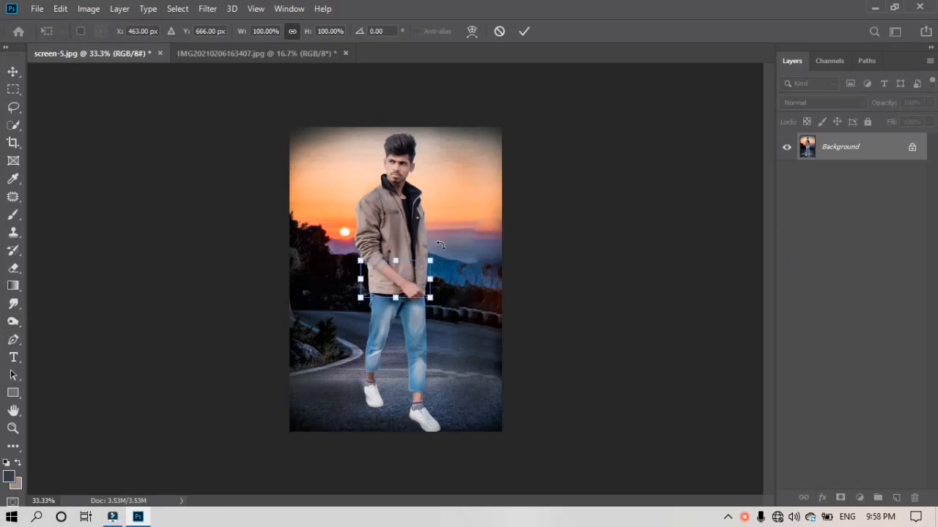
left_click(499, 31)
Place thumb_show.jpg from the sun light effect folder as an embedded image
left_click(36, 8)
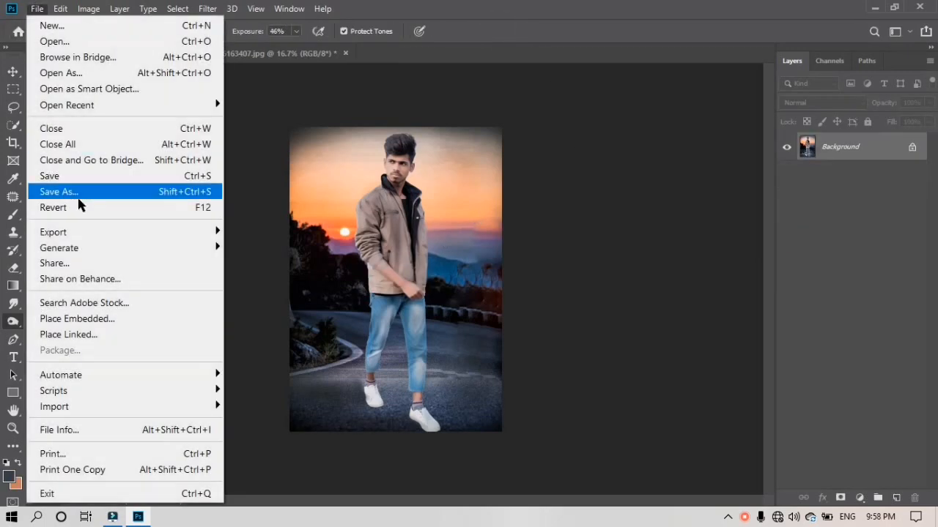
left_click(79, 334)
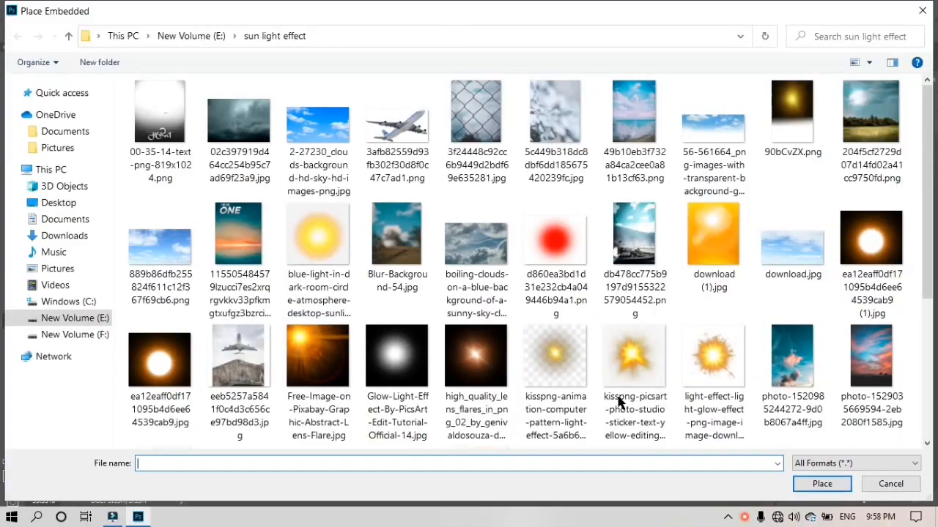
scroll(625, 337, "down", 3)
left_click(555, 363)
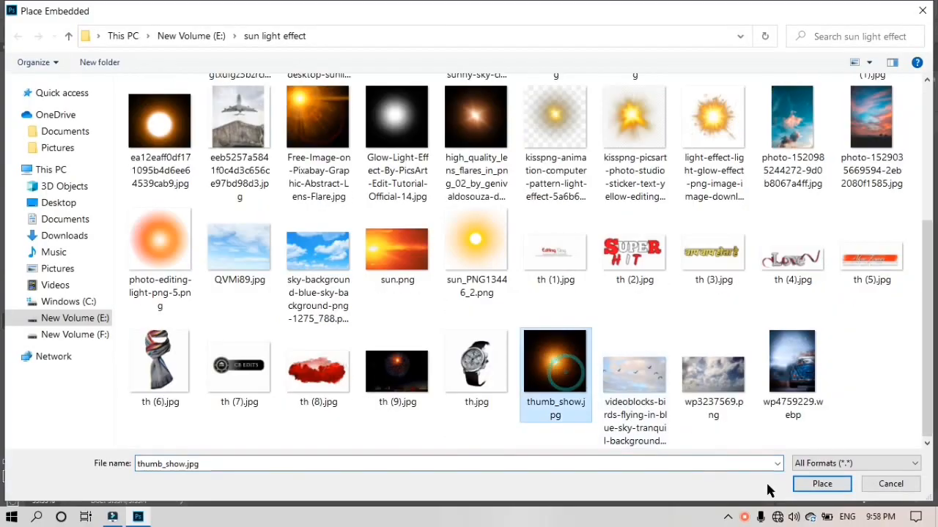
left_click(822, 484)
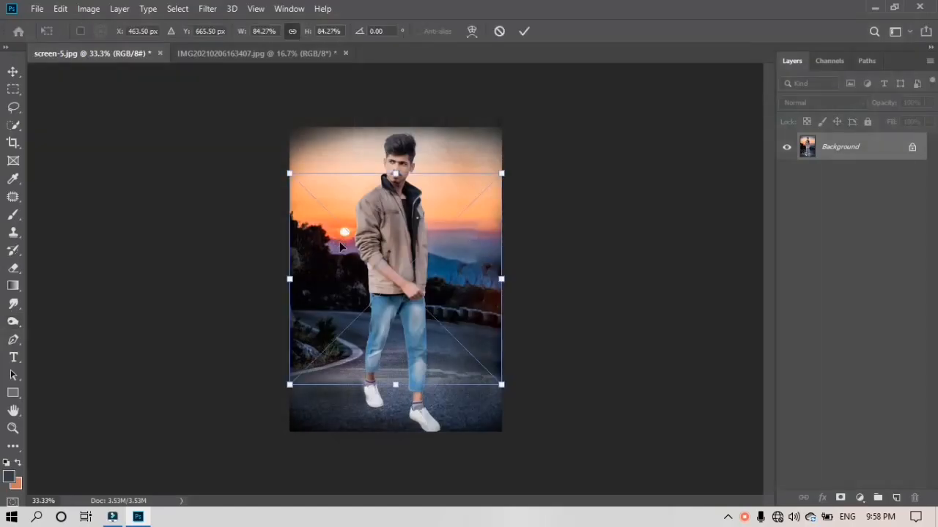
Move the glow image up-left and set its layer blend mode to Screen
left_click_drag(387, 278, 342, 237)
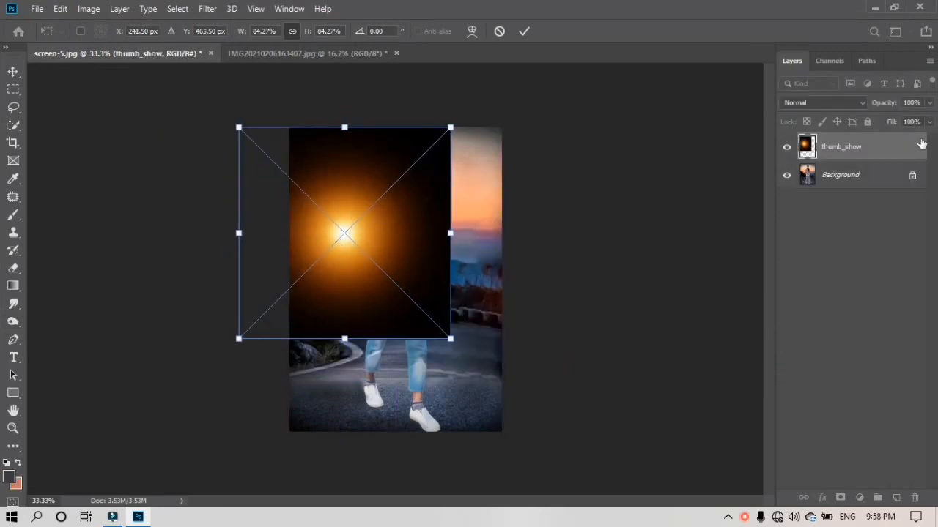
left_click(846, 105)
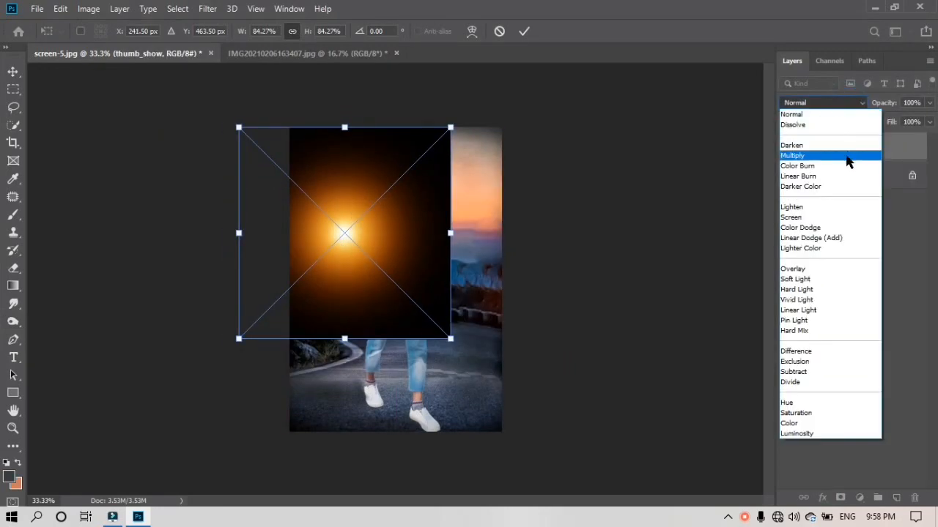
left_click(813, 217)
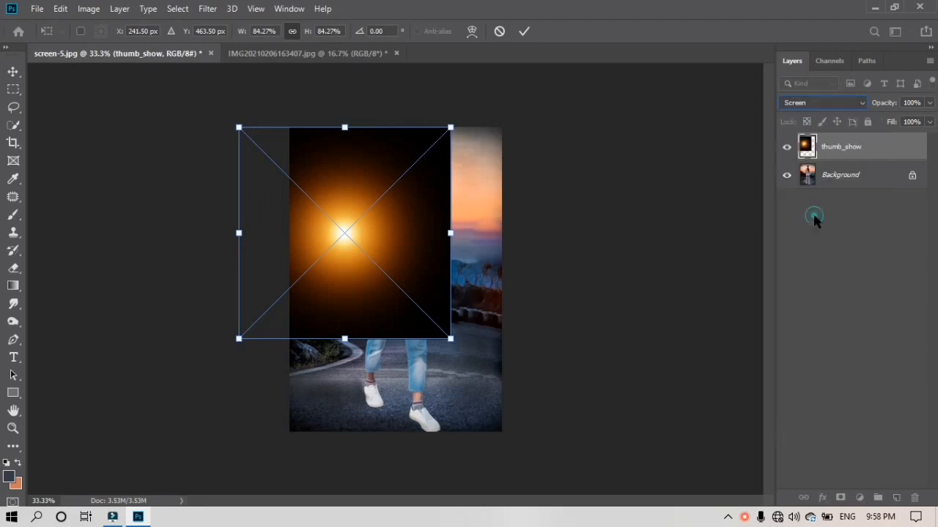
Shrink the glow to about 28% over the sun and lower its opacity to 76%
left_click_drag(394, 259, 392, 253)
left_click_drag(448, 122, 334, 224)
left_click_drag(308, 292, 360, 248)
left_click_drag(399, 176, 364, 223)
left_click_drag(342, 255, 362, 241)
left_click(929, 102)
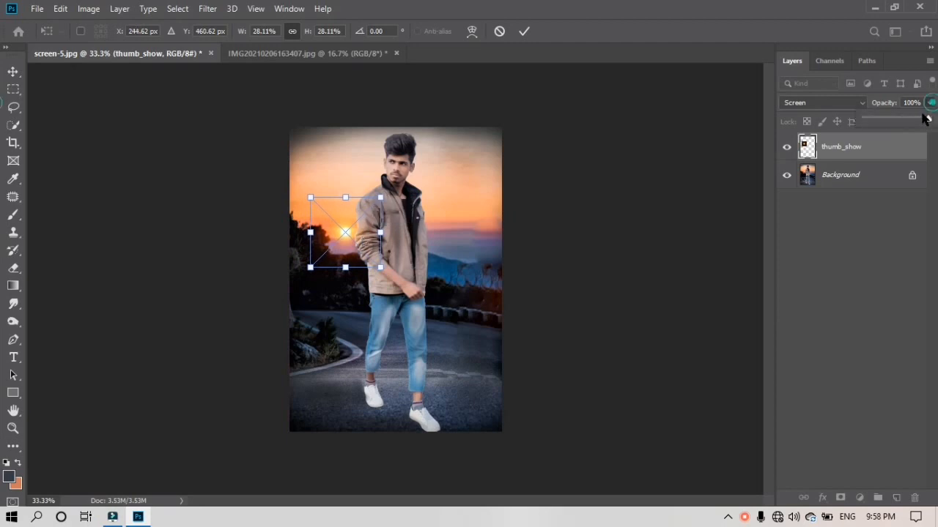
left_click_drag(929, 119, 906, 123)
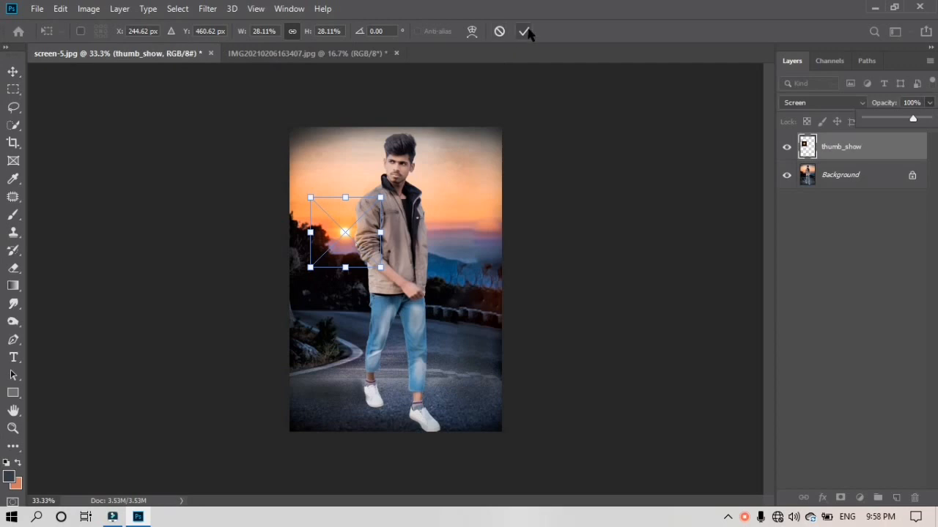
Commit the glow's size and position, then zoom to 66.7% to review the finished sunset composite
left_click(528, 31)
key("o")
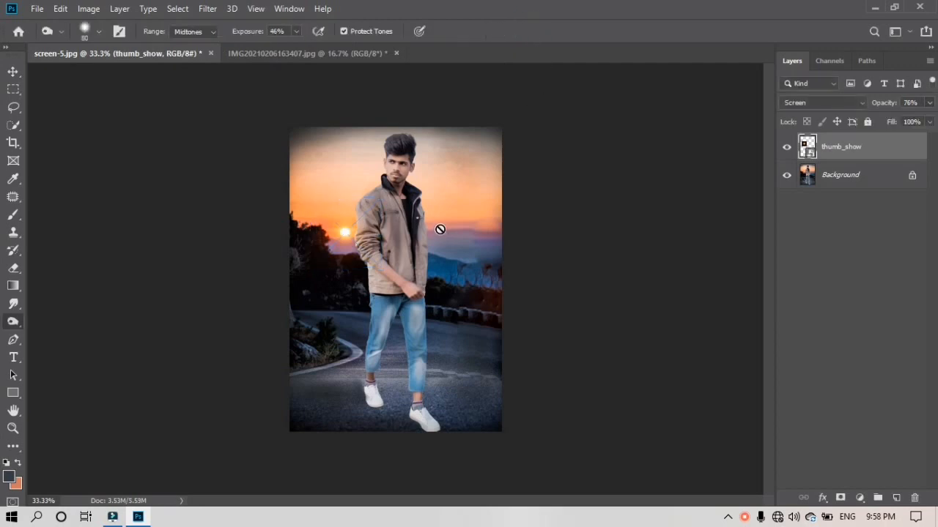
key("ctrl+plus")
key("ctrl+plus")
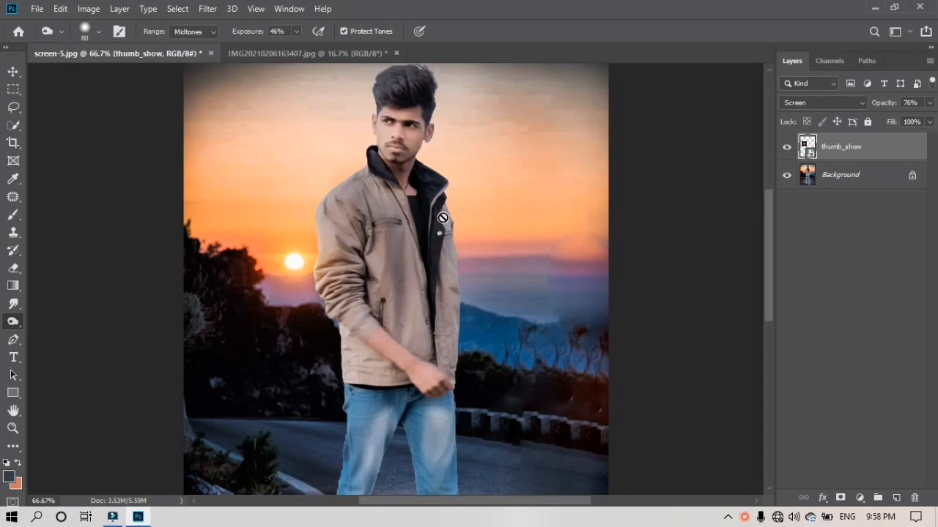
scroll(462, 203, "up", 1)
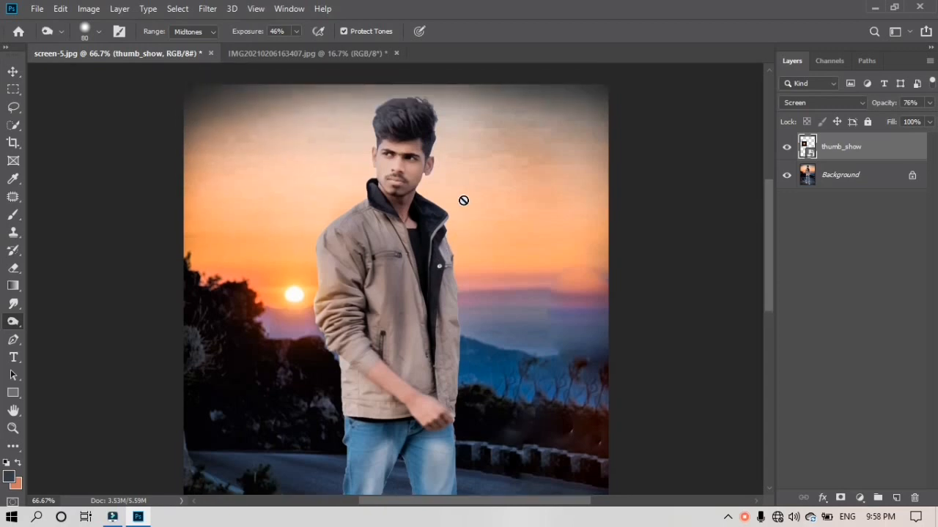
scroll(463, 200, "down", 8)
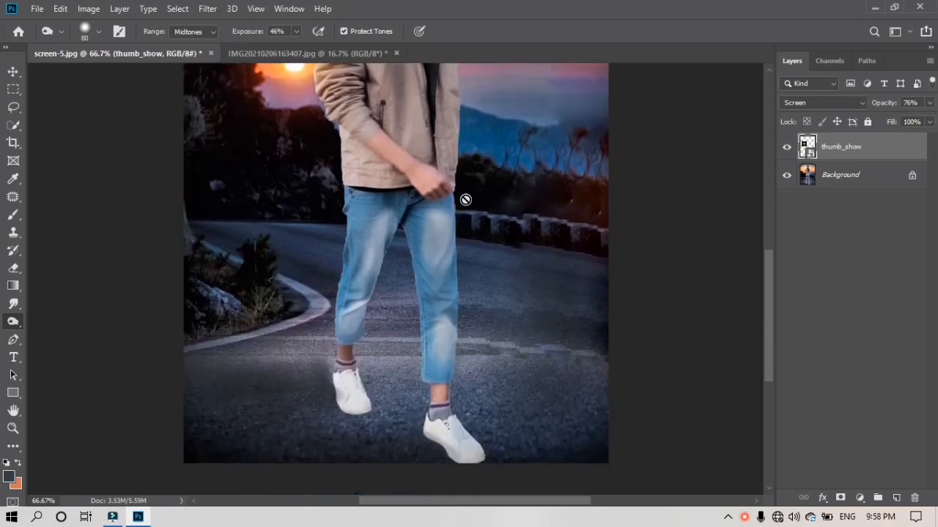
scroll(465, 200, "up", 9)
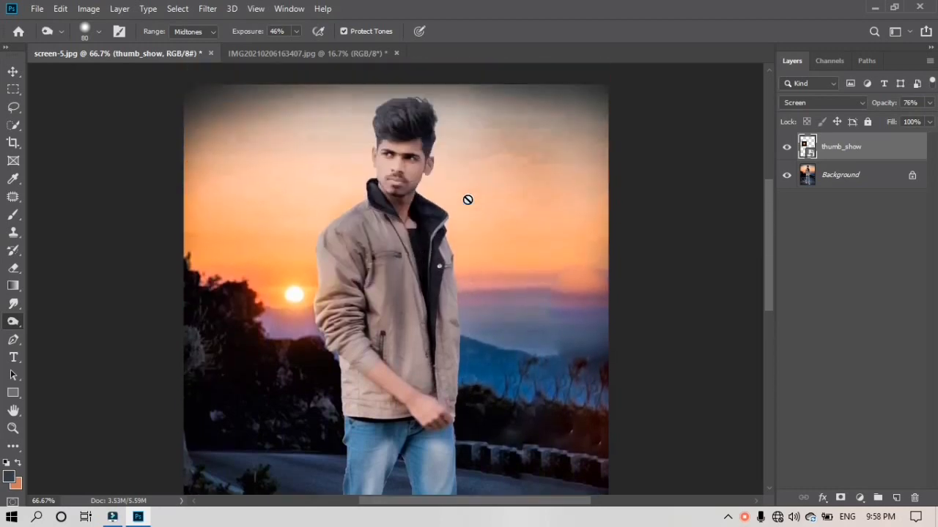
scroll(467, 199, "up", 1)
scroll(467, 199, "down", 2)
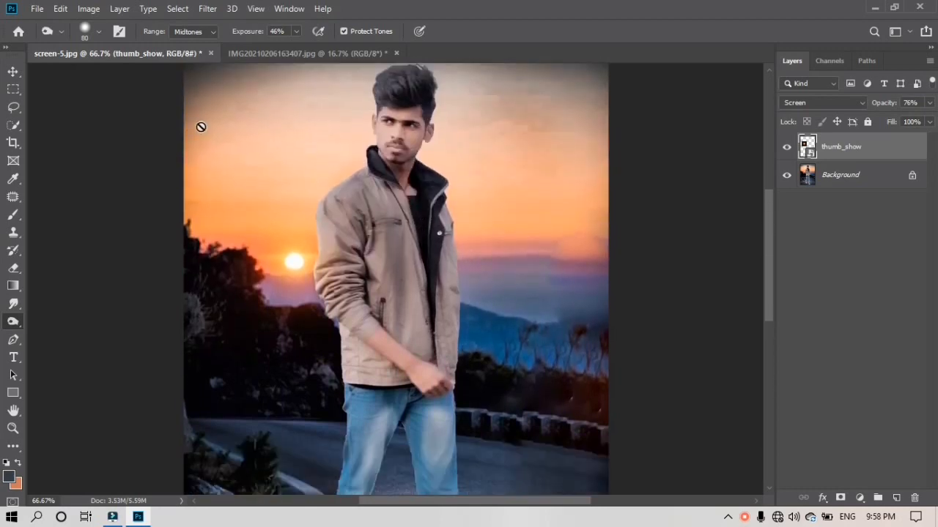
right_click(743, 520)
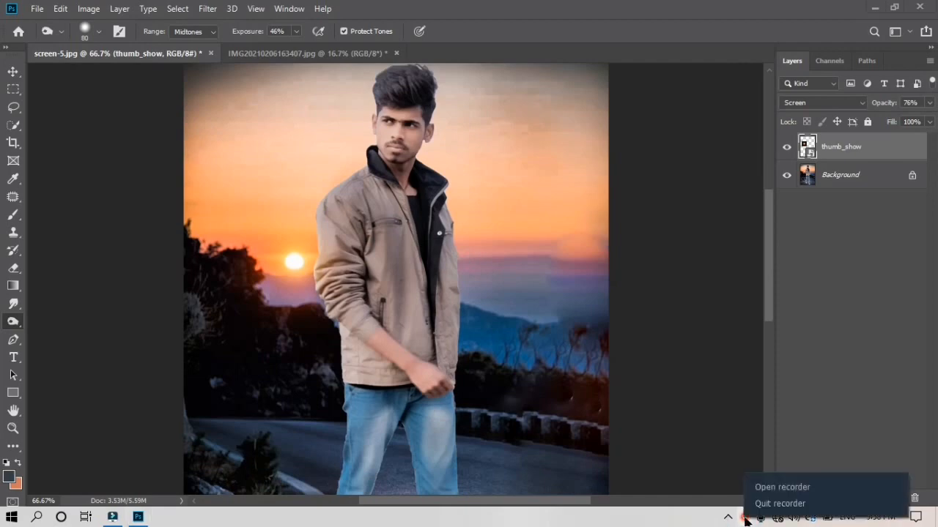
left_click(766, 486)
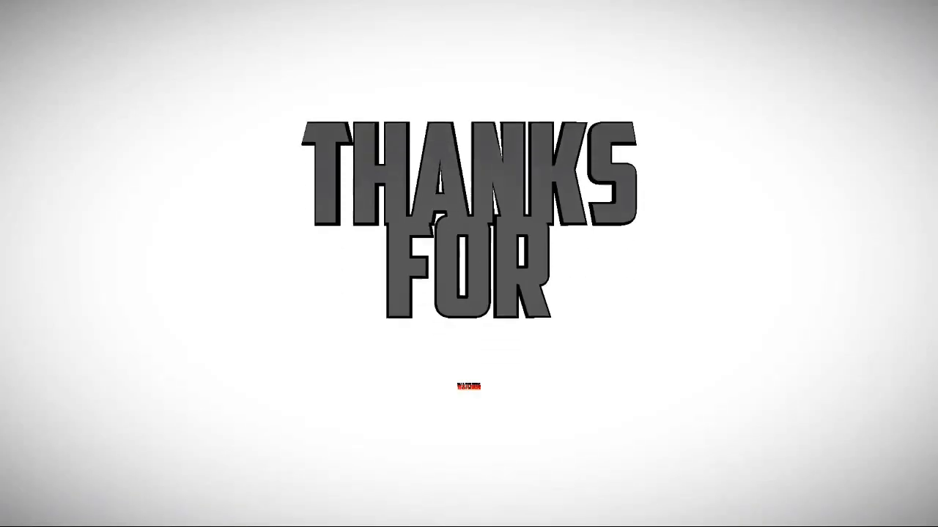